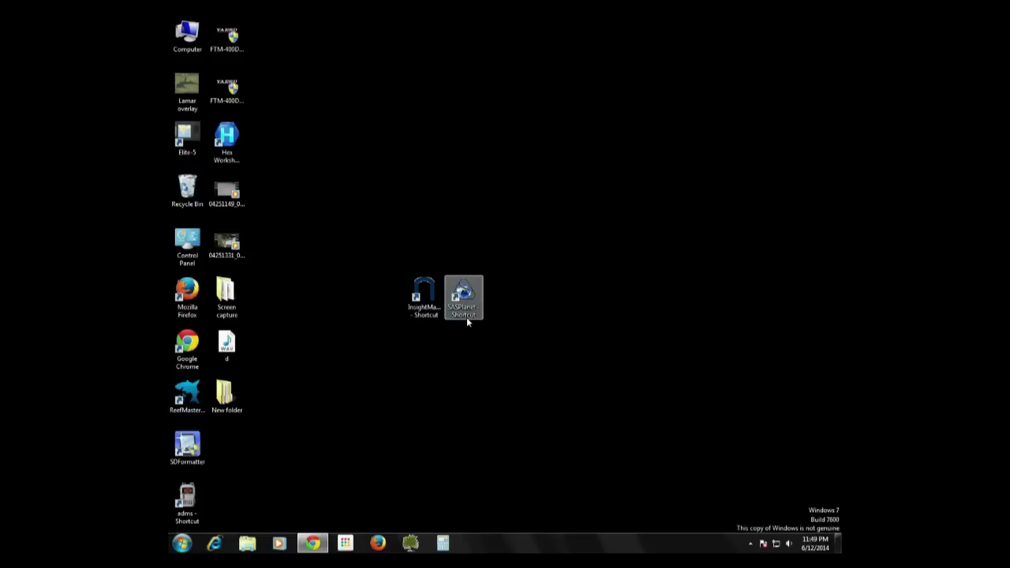
Switch to Chrome, open the Insight store My Plotters page, and highlight the Insight Map Creator download link.
{"action": "left_click", "coordinate": [316, 545]}
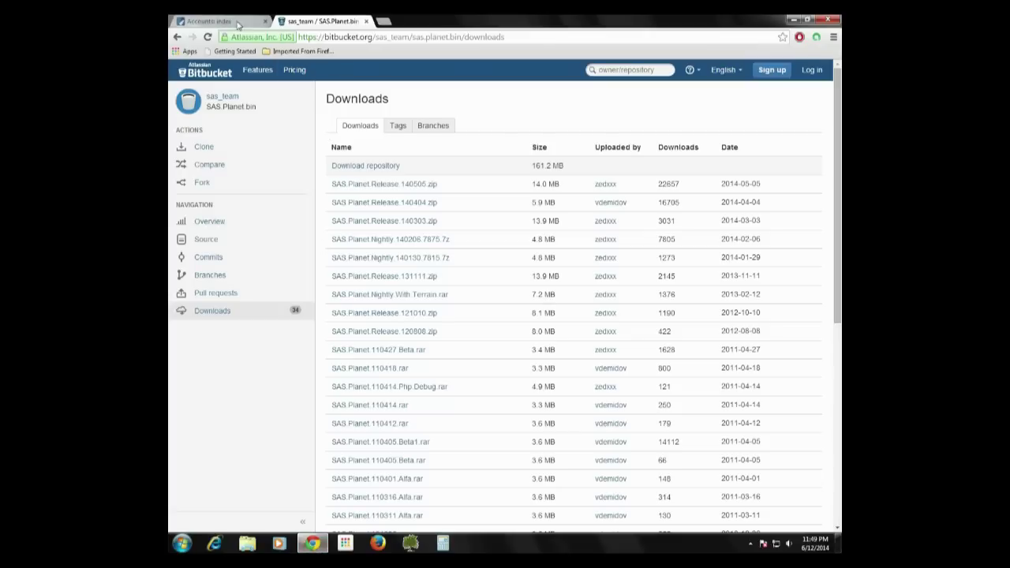
{"action": "left_click", "coordinate": [239, 22]}
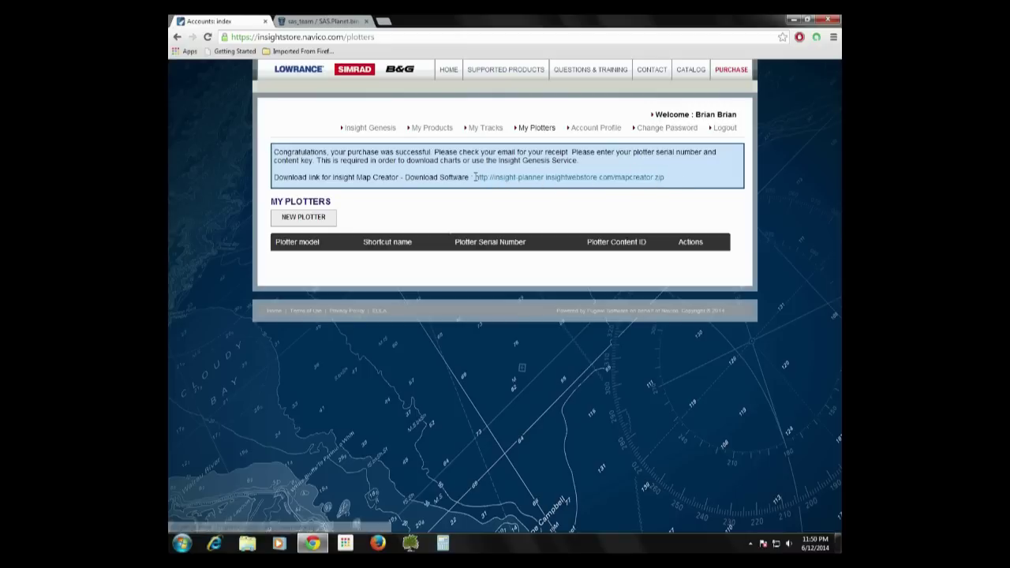
{"action": "left_click_drag", "start_coordinate": [473, 177], "coordinate": [677, 181]}
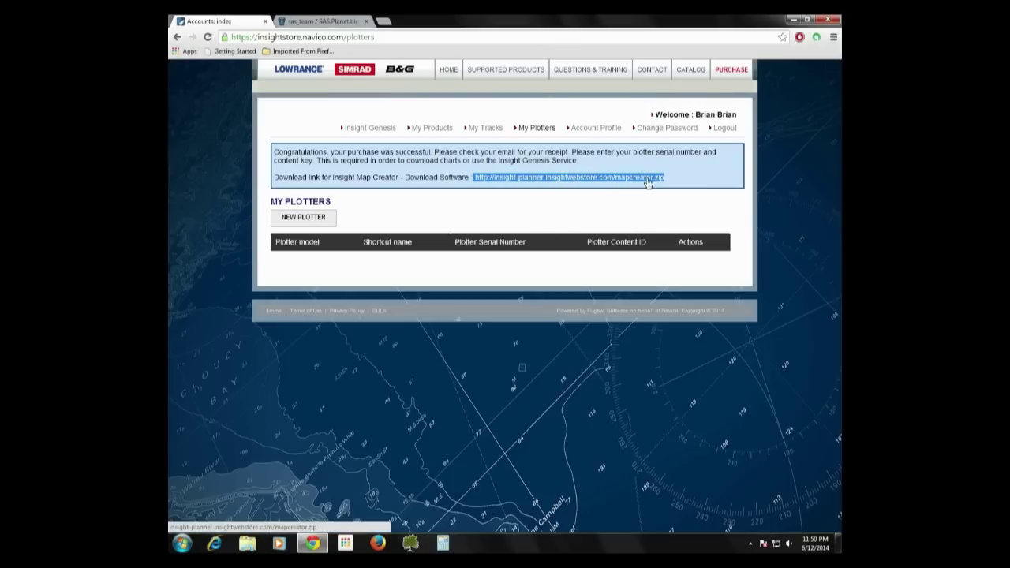
Return to the "sas.planet download" Google results and open the Bitbucket downloads page for SAS.Planet.bin.
{"action": "left_click", "coordinate": [334, 25]}
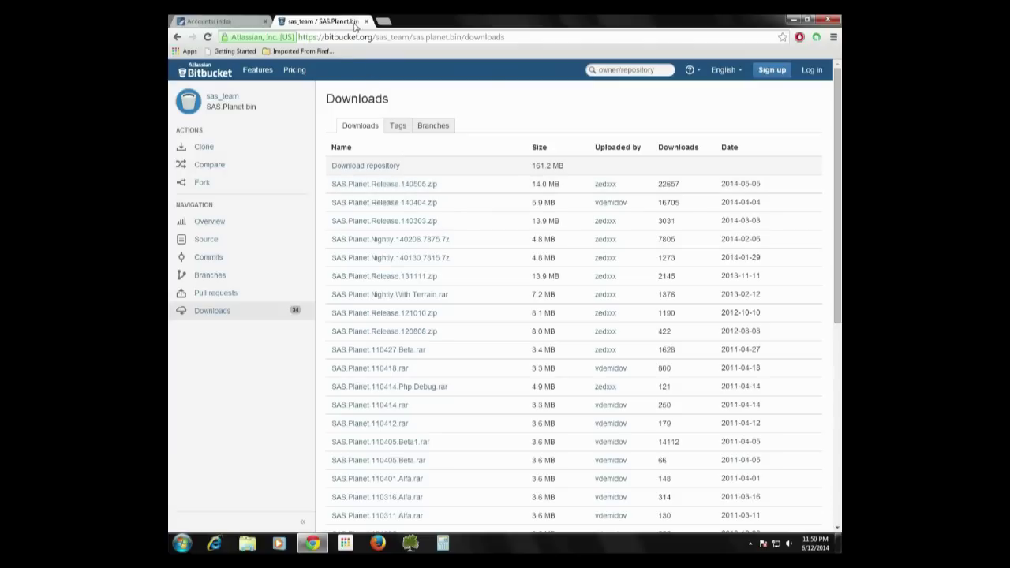
{"action": "left_click", "coordinate": [177, 37]}
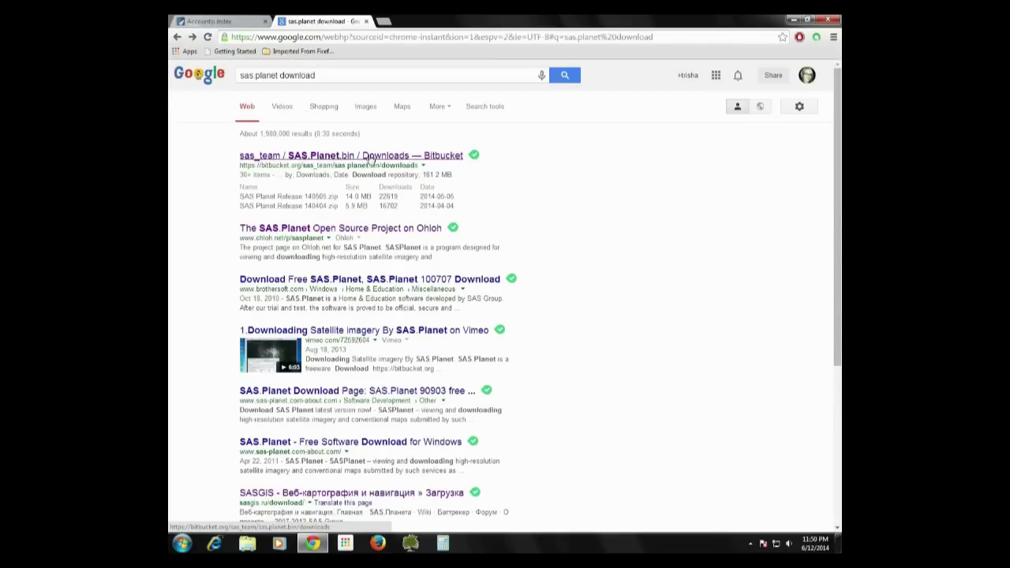
{"action": "left_click", "coordinate": [363, 160]}
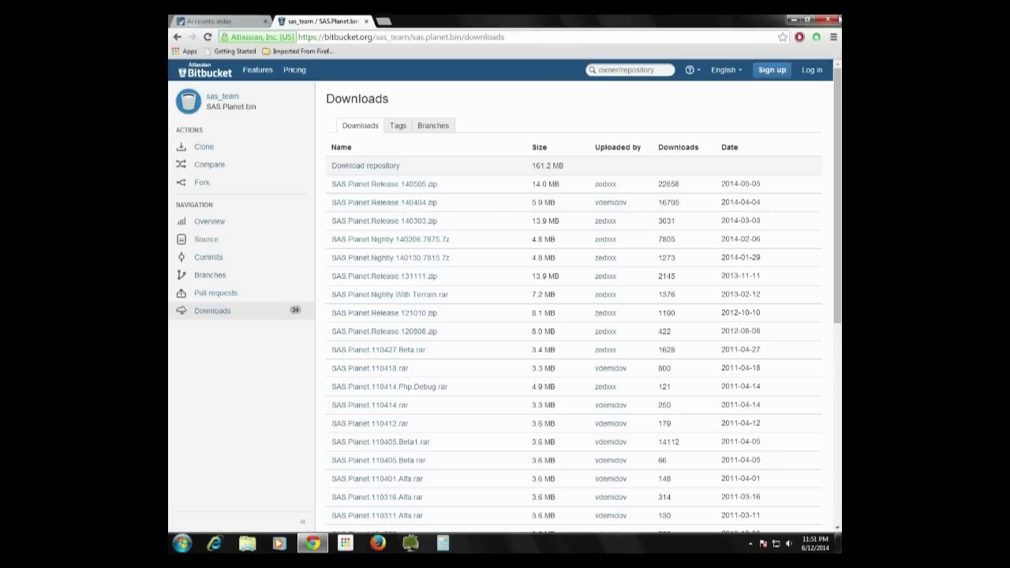
Minimize the browser and launch SAS.Planet from its desktop shortcut.
{"action": "left_click", "coordinate": [793, 20]}
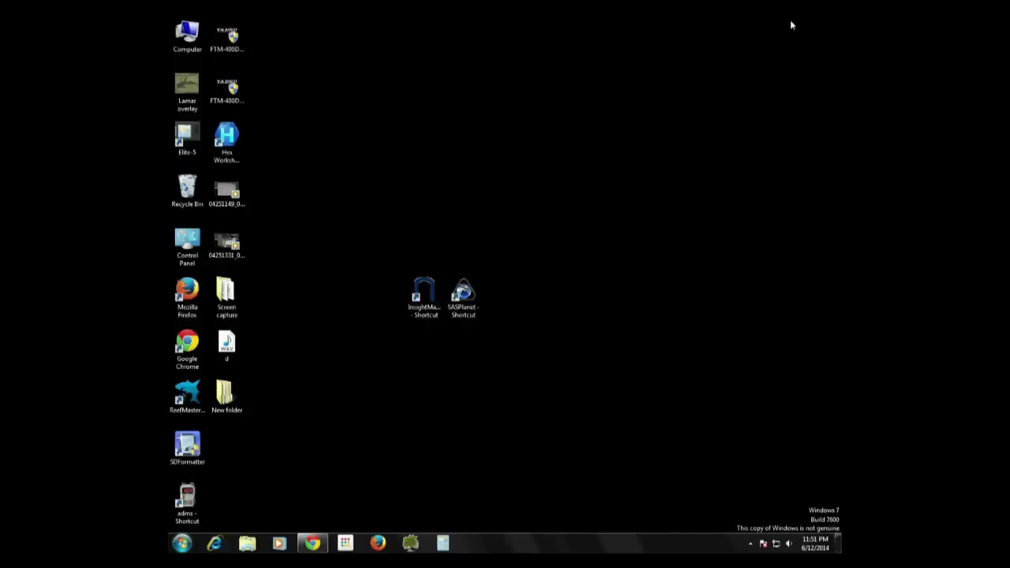
{"action": "left_click", "coordinate": [462, 306]}
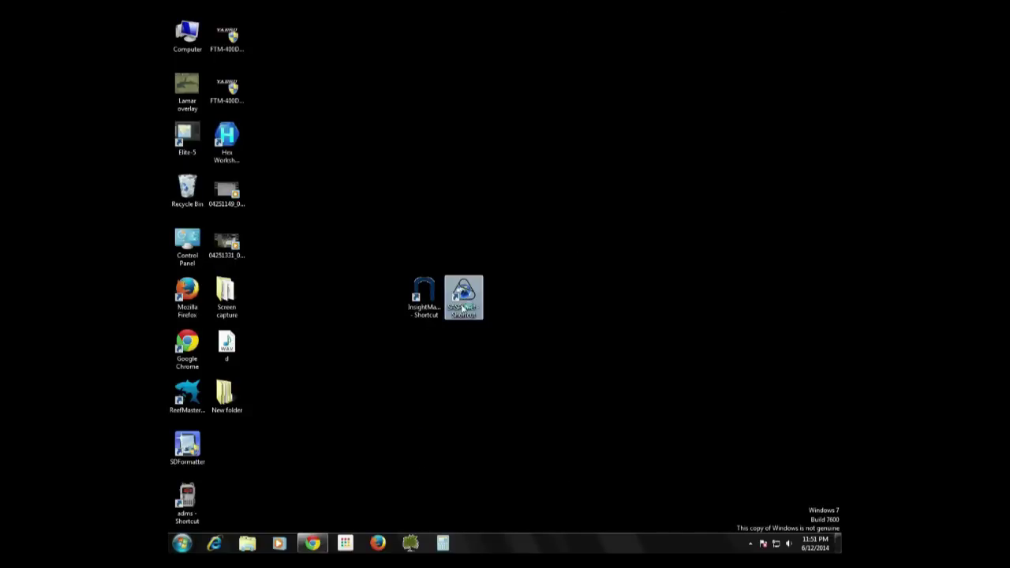
{"action": "double_click", "coordinate": [463, 307]}
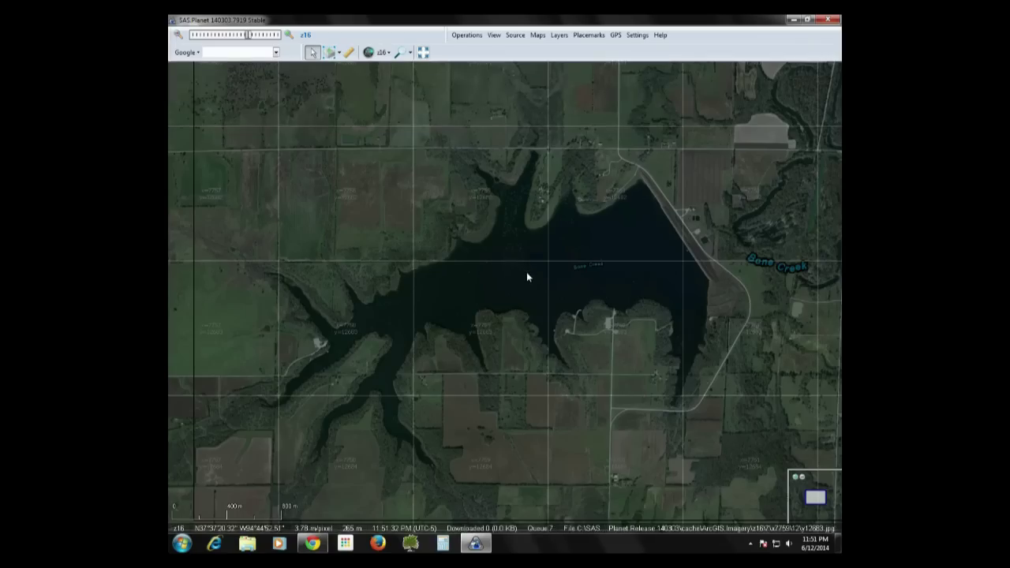
Turn off the z16 existing-tiles overlay that shades the satellite map.
{"action": "scroll", "coordinate": [527, 273], "scroll_direction": "down", "scroll_amount": 2}
{"action": "scroll", "coordinate": [526, 273], "scroll_direction": "up", "scroll_amount": 2}
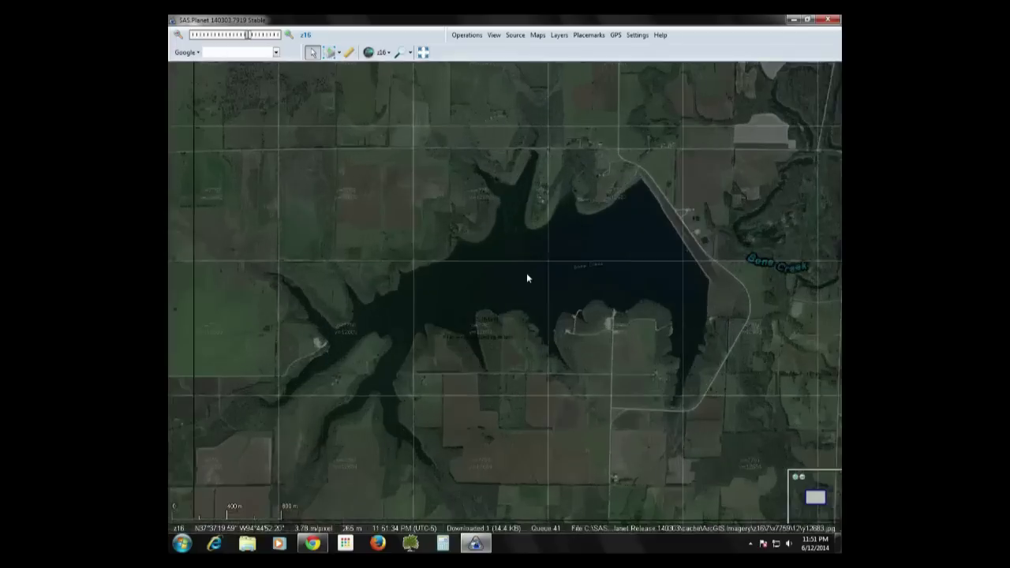
{"action": "left_click", "coordinate": [392, 54]}
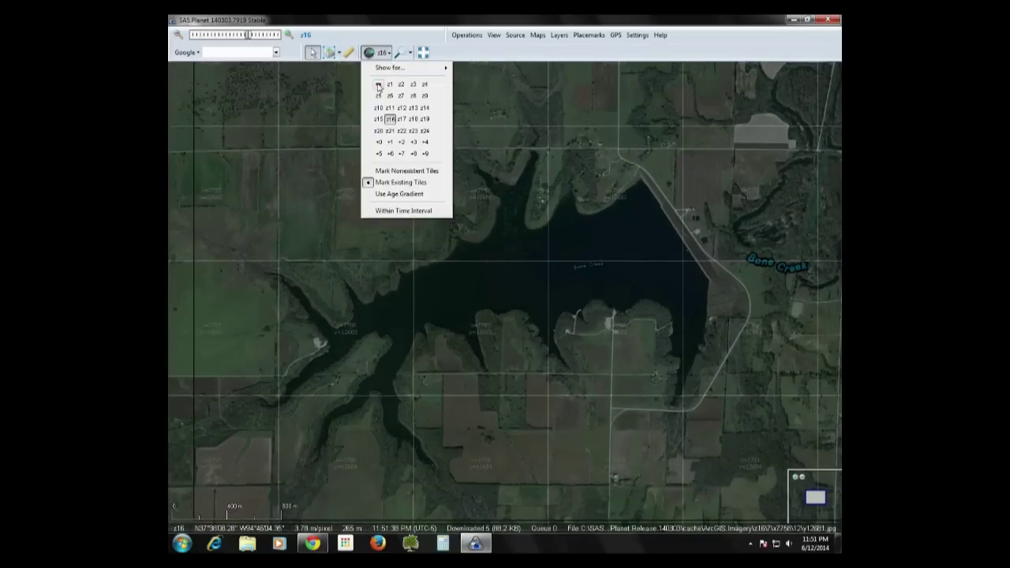
{"action": "left_click", "coordinate": [378, 88]}
{"action": "scroll", "coordinate": [567, 275], "scroll_direction": "up", "scroll_amount": 2}
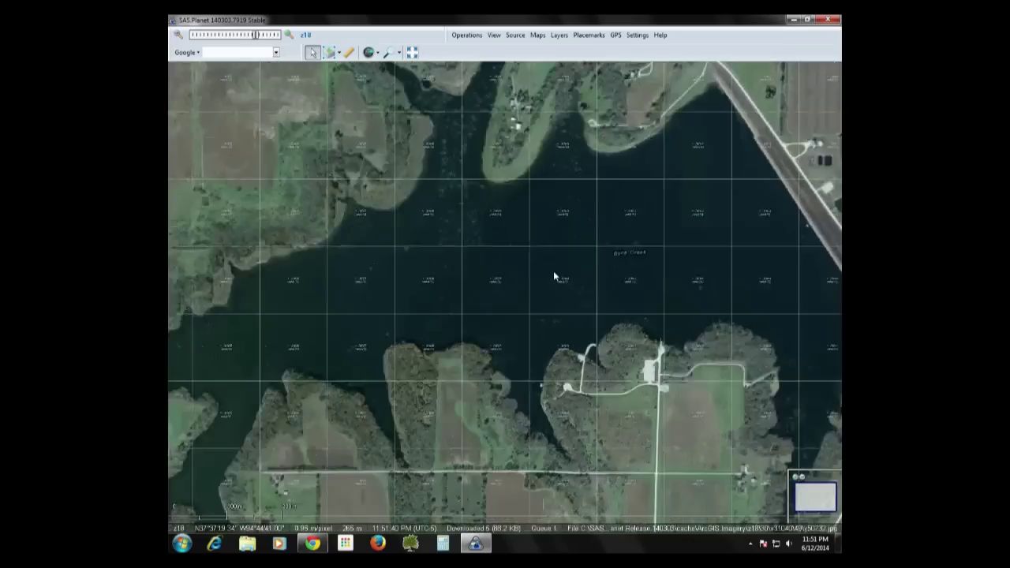
{"action": "scroll", "coordinate": [545, 273], "scroll_direction": "down", "scroll_amount": 2}
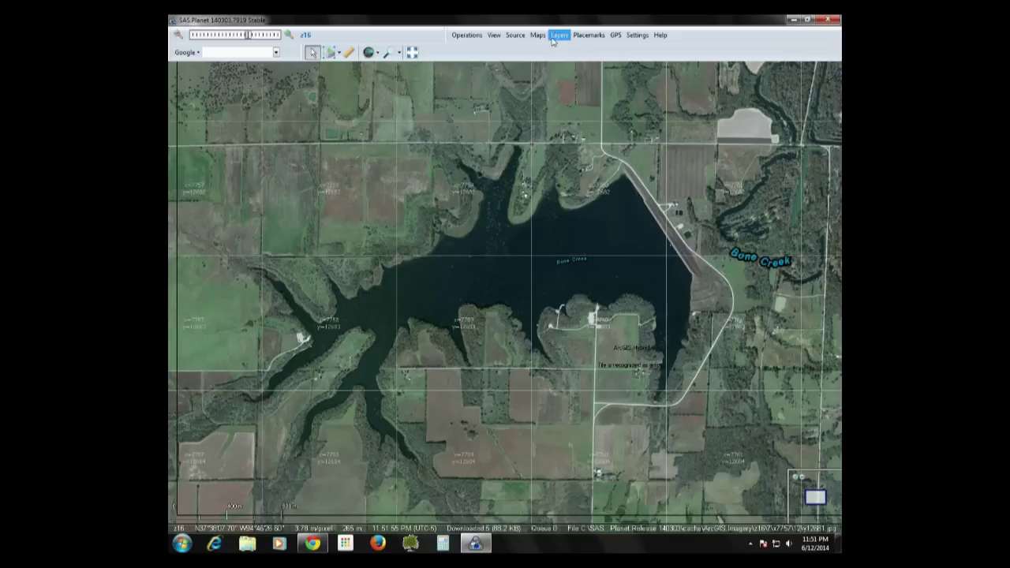
Switch the base map to Google's Satellite (Google maps) imagery.
{"action": "left_click", "coordinate": [539, 37]}
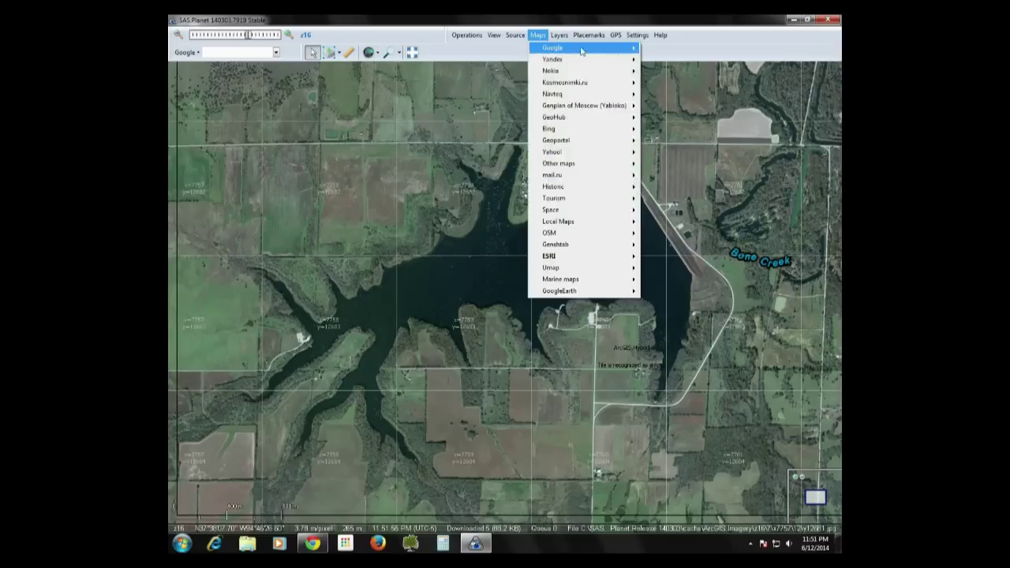
{"action": "mouse_move", "coordinate": [619, 49]}
{"action": "left_click", "coordinate": [650, 49]}
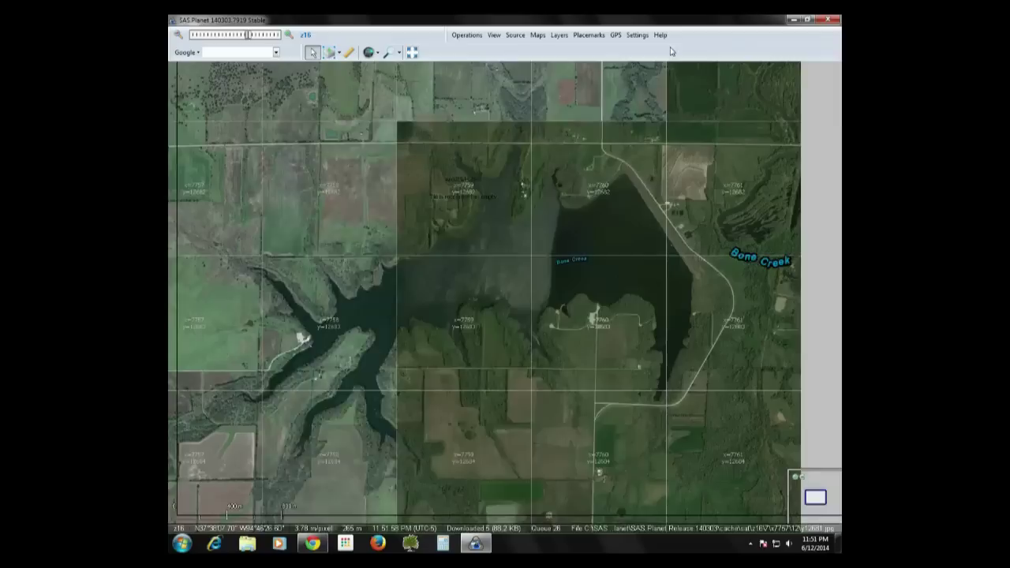
Set the base map source to ESRI ArcGIS.Imagery.
{"action": "left_click", "coordinate": [537, 34]}
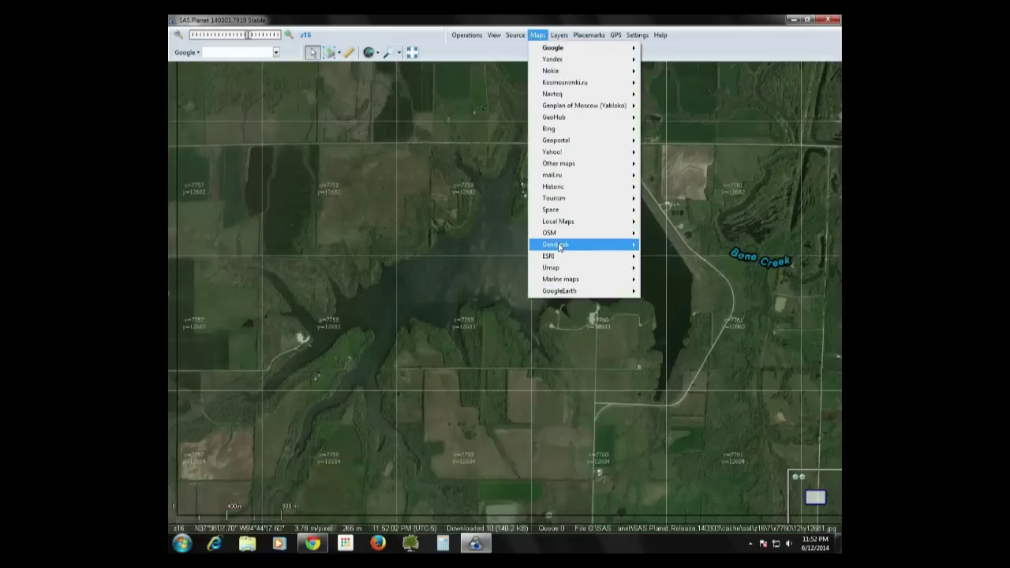
{"action": "mouse_move", "coordinate": [559, 260]}
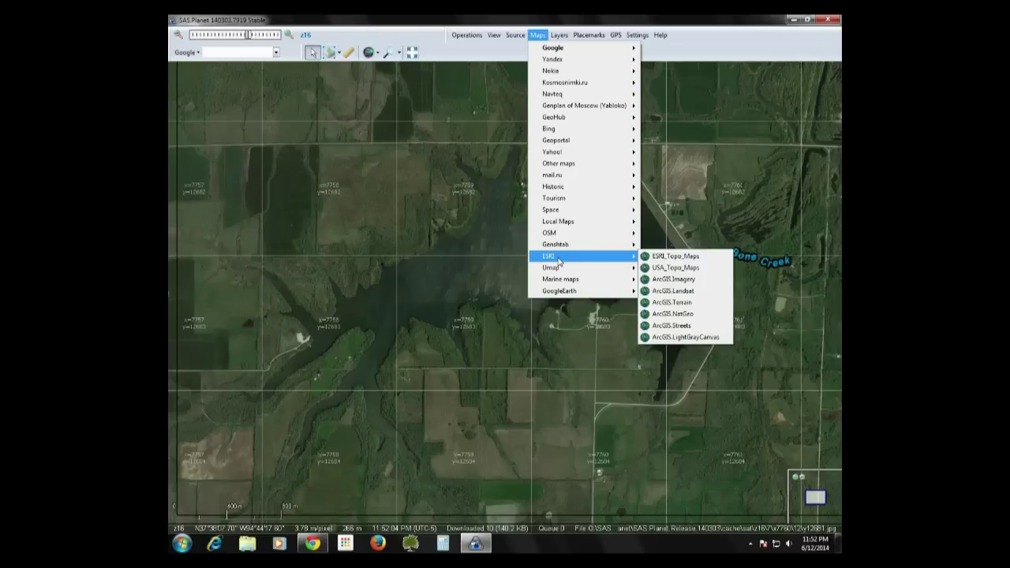
{"action": "left_click", "coordinate": [687, 281]}
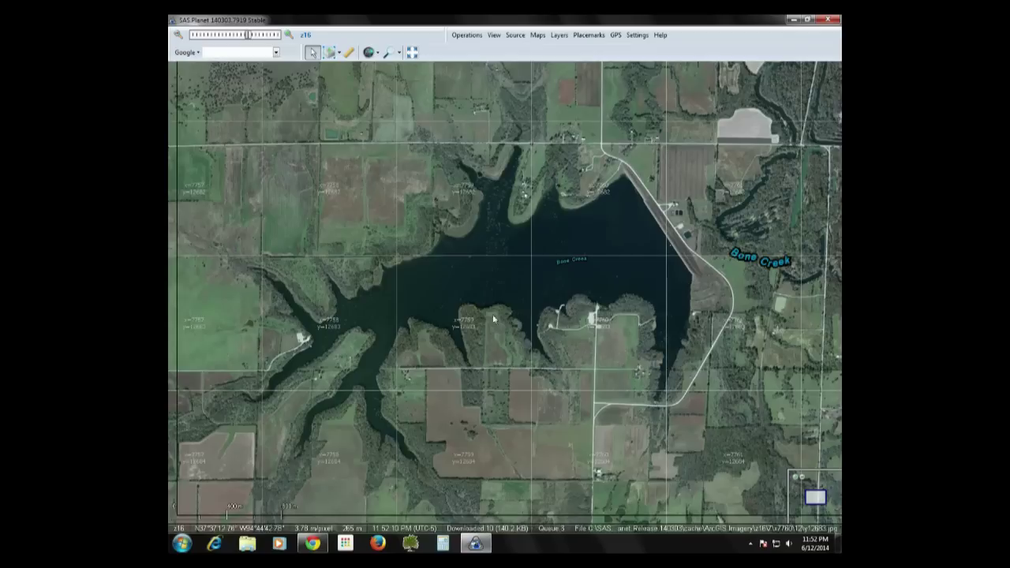
Examine the detail of the lake's open water and shoreline in the ArcGIS imagery at zoom levels 18 to 20.
{"action": "scroll", "coordinate": [504, 290], "scroll_direction": "up", "scroll_amount": 1}
{"action": "scroll", "coordinate": [503, 285], "scroll_direction": "up", "scroll_amount": 1}
{"action": "scroll", "coordinate": [494, 286], "scroll_direction": "up", "scroll_amount": 3}
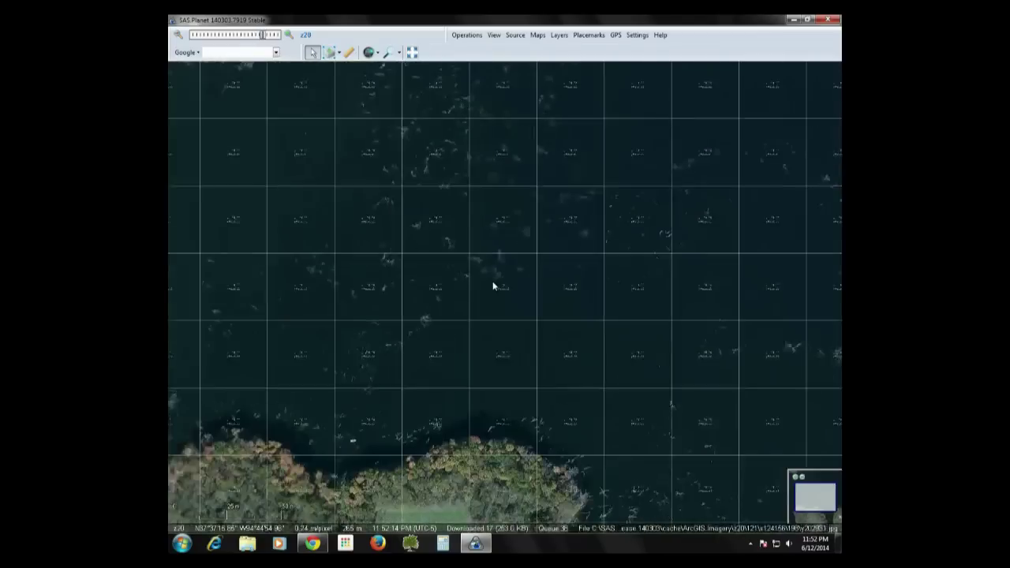
{"action": "scroll", "coordinate": [493, 286], "scroll_direction": "down", "scroll_amount": 3}
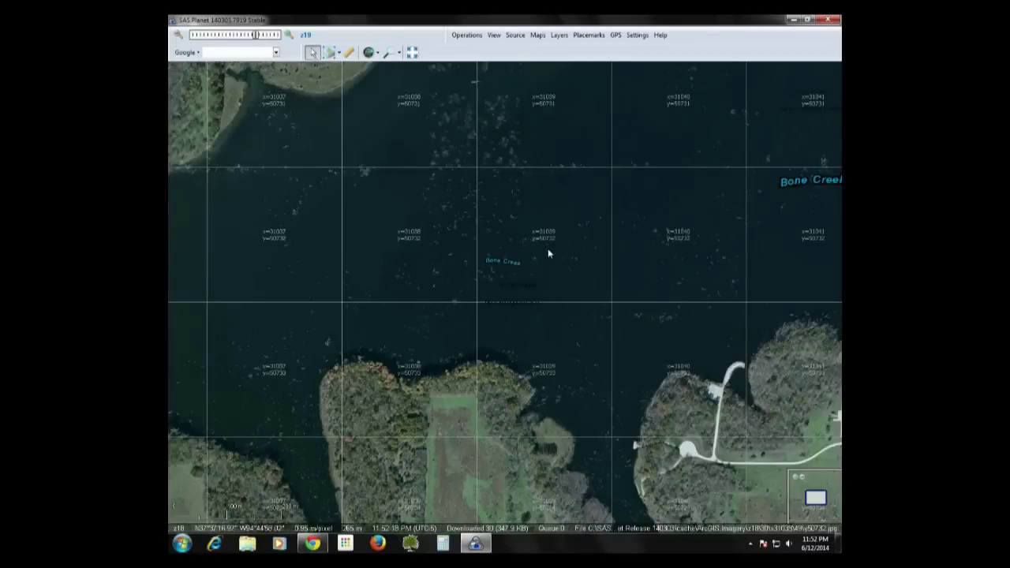
{"action": "scroll", "coordinate": [462, 306], "scroll_direction": "up", "scroll_amount": 1}
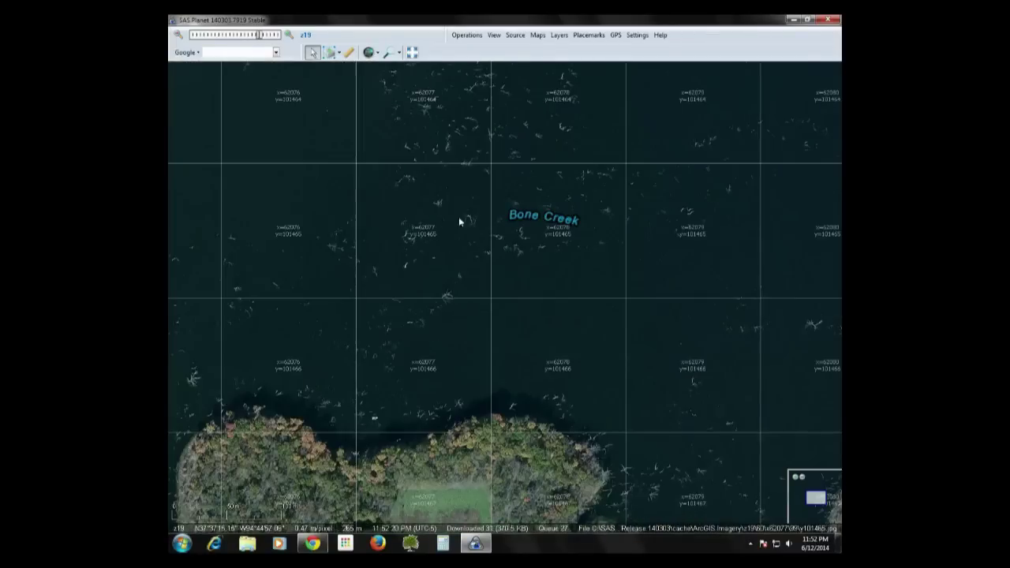
{"action": "scroll", "coordinate": [481, 253], "scroll_direction": "down", "scroll_amount": 1}
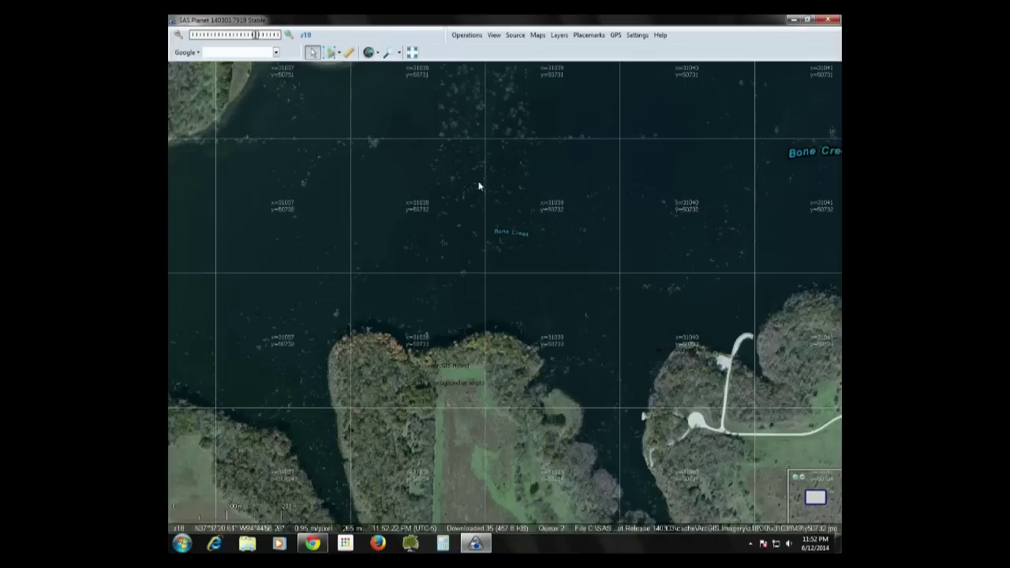
{"action": "left_click_drag", "start_coordinate": [480, 185], "coordinate": [476, 300]}
{"action": "scroll", "coordinate": [471, 260], "scroll_direction": "up", "scroll_amount": 1}
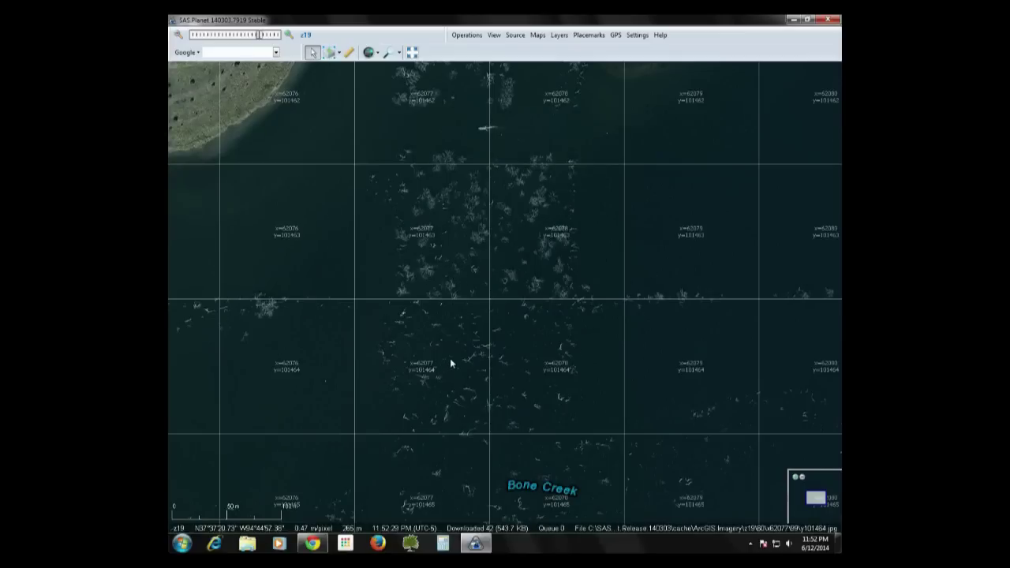
Change the map source to Satellite (Google maps) for the same stretch of lake at zoom 19.
{"action": "left_click", "coordinate": [537, 34]}
{"action": "mouse_move", "coordinate": [602, 51]}
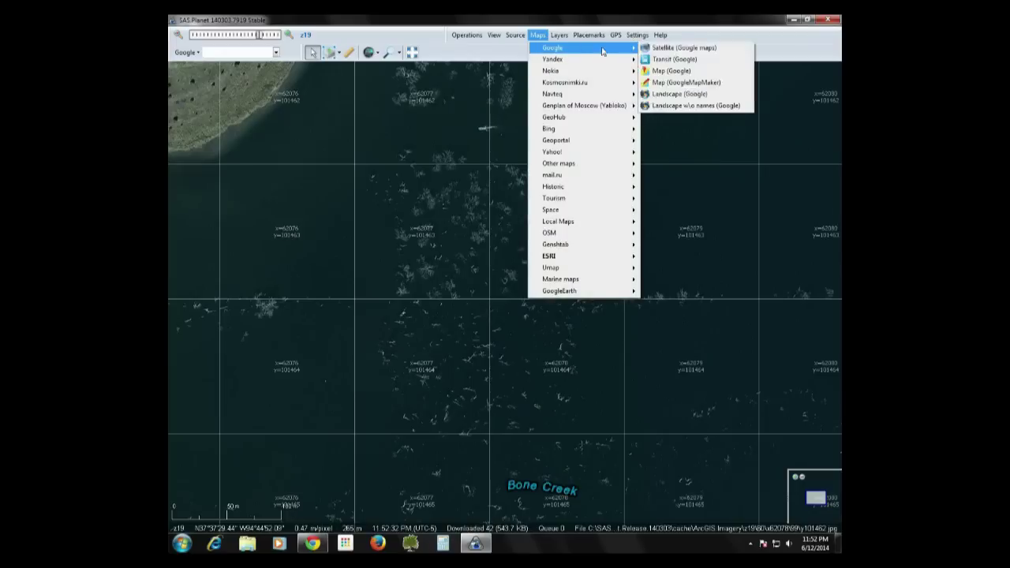
{"action": "left_click", "coordinate": [664, 49]}
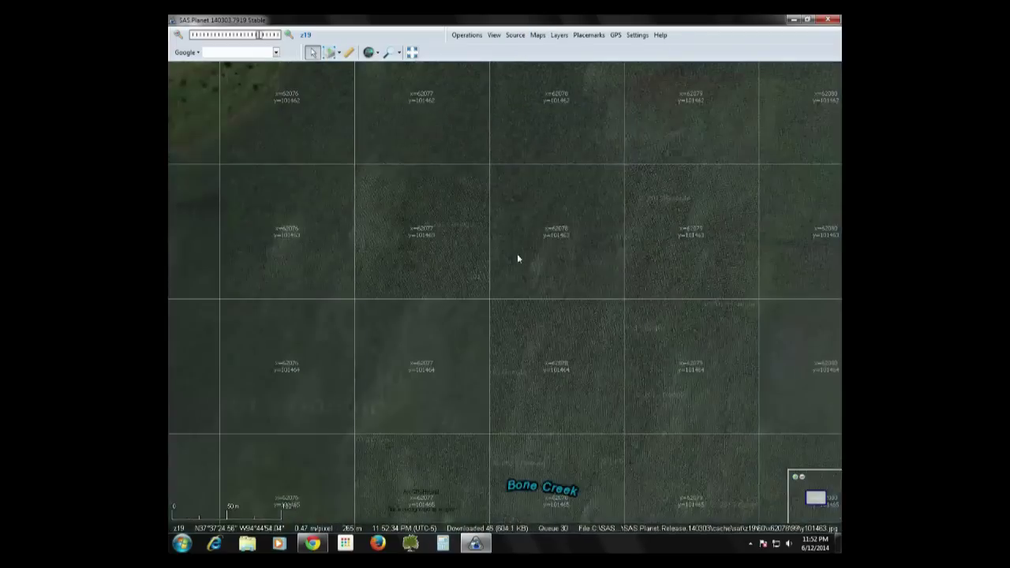
Examine how much detail the Google satellite imagery shows across the lake's water surface at zoom levels 18 to 20.
{"action": "left_click_drag", "start_coordinate": [695, 252], "coordinate": [327, 247]}
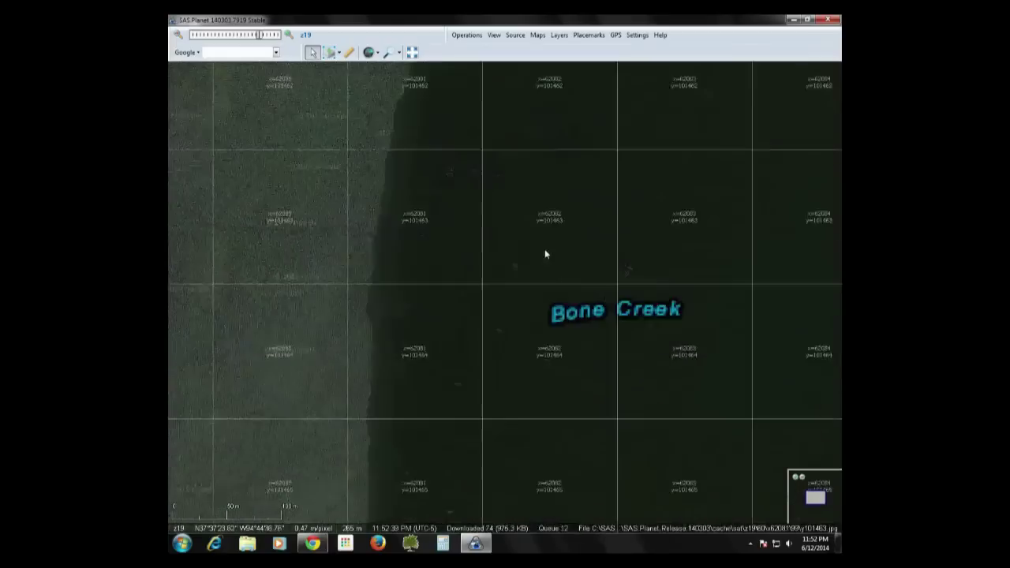
{"action": "left_click_drag", "start_coordinate": [545, 250], "coordinate": [450, 284]}
{"action": "scroll", "coordinate": [378, 314], "scroll_direction": "up", "scroll_amount": 1}
{"action": "left_click_drag", "start_coordinate": [166, 276], "coordinate": [687, 273]}
{"action": "left_click_drag", "start_coordinate": [401, 284], "coordinate": [581, 277]}
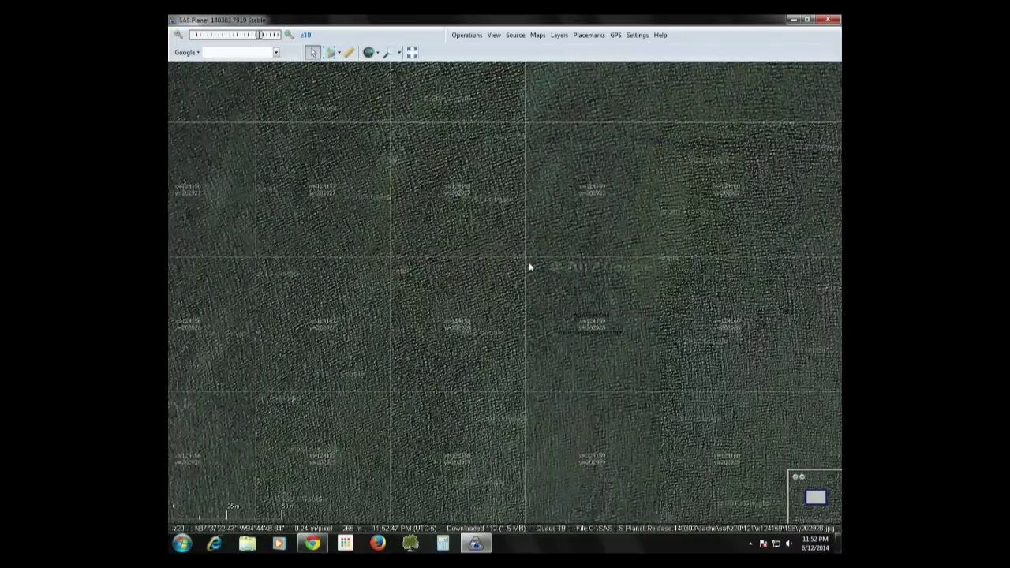
{"action": "scroll", "coordinate": [528, 262], "scroll_direction": "down", "scroll_amount": 1}
{"action": "left_click_drag", "start_coordinate": [492, 289], "coordinate": [564, 287]}
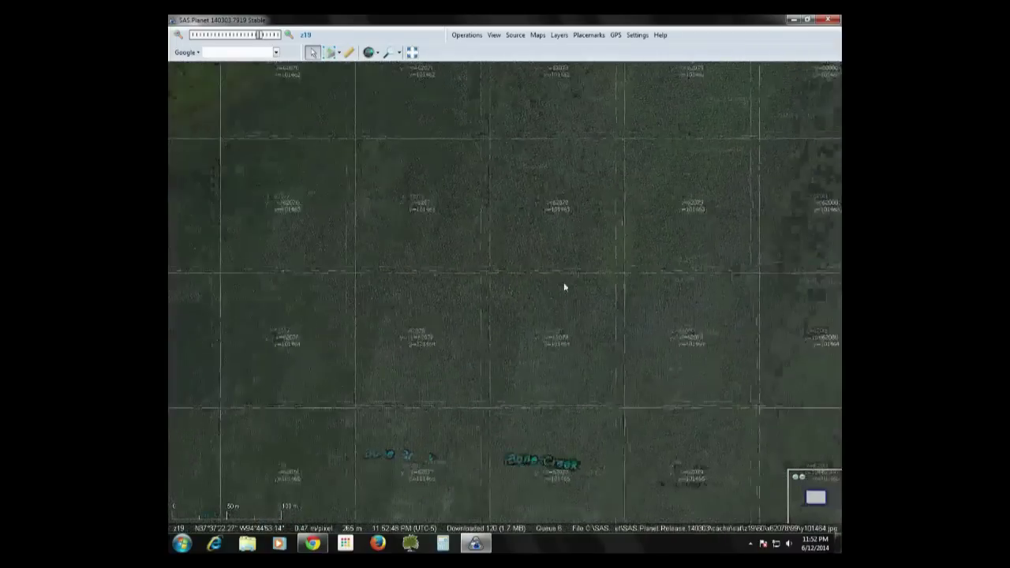
{"action": "scroll", "coordinate": [564, 287], "scroll_direction": "down", "scroll_amount": 1}
{"action": "left_click_drag", "start_coordinate": [568, 258], "coordinate": [629, 266]}
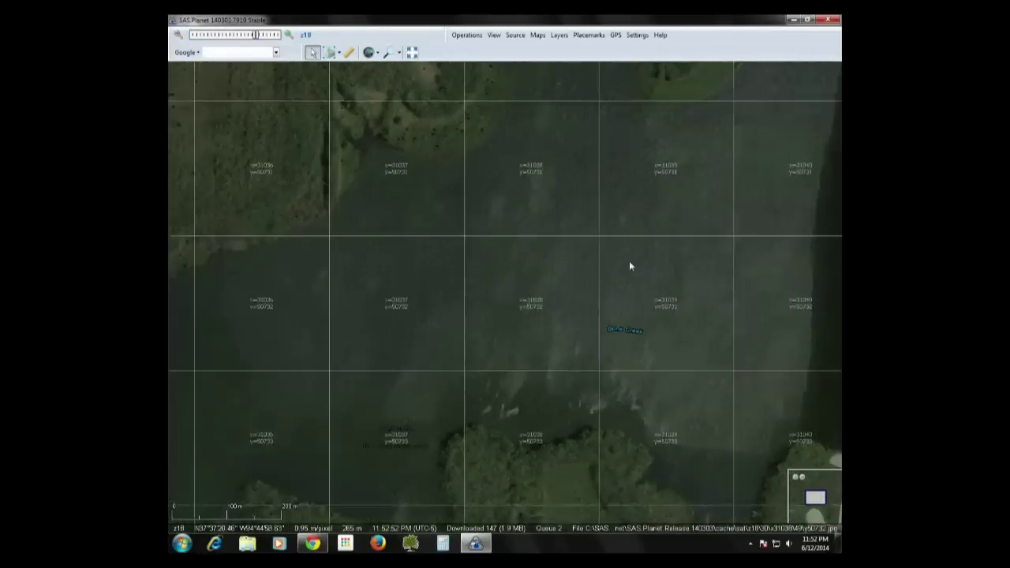
Switch the map source back to ESRI ArcGIS.Imagery and show the whole lake at zoom 16.
{"action": "left_click", "coordinate": [538, 35]}
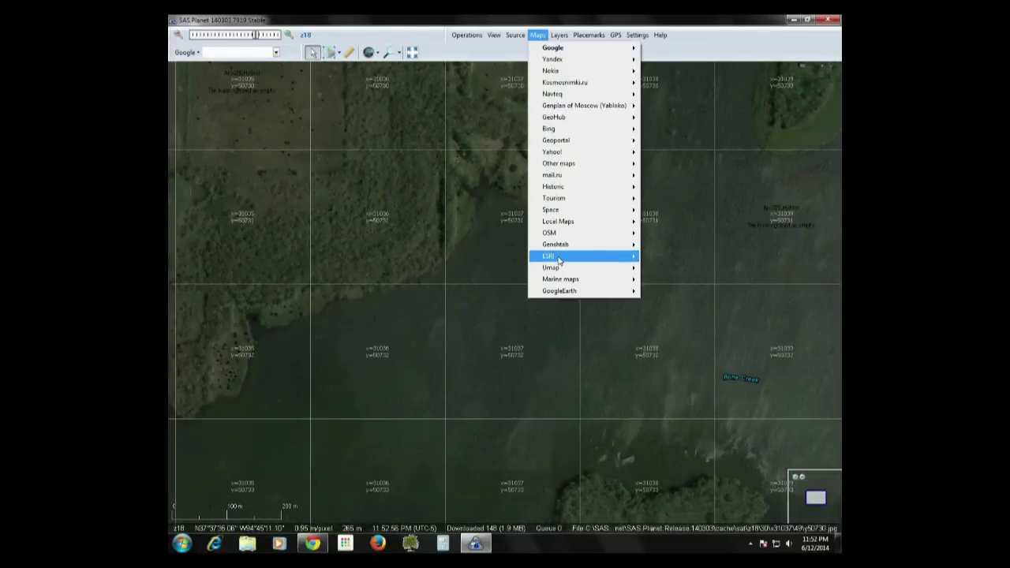
{"action": "mouse_move", "coordinate": [559, 259]}
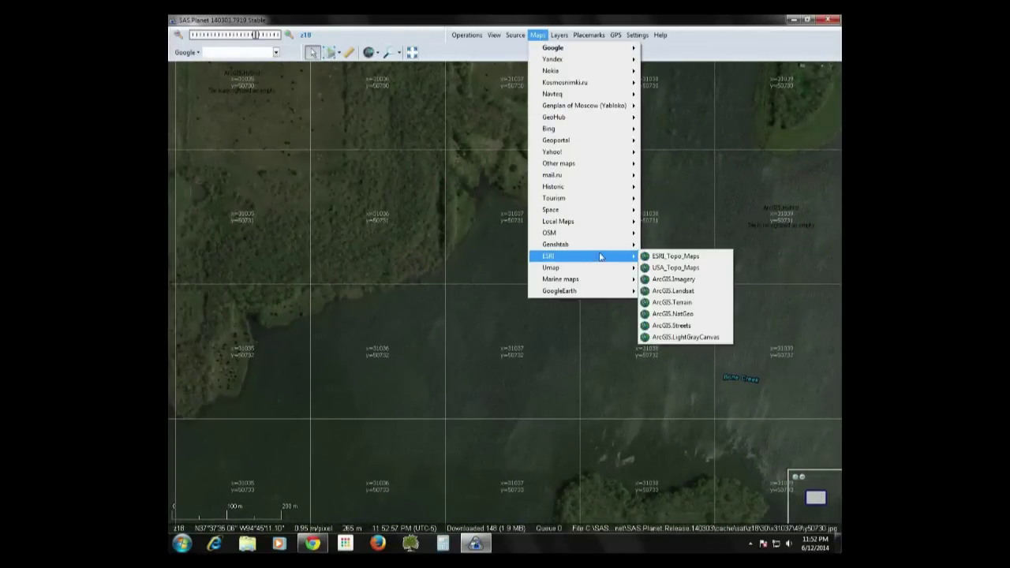
{"action": "left_click", "coordinate": [677, 279]}
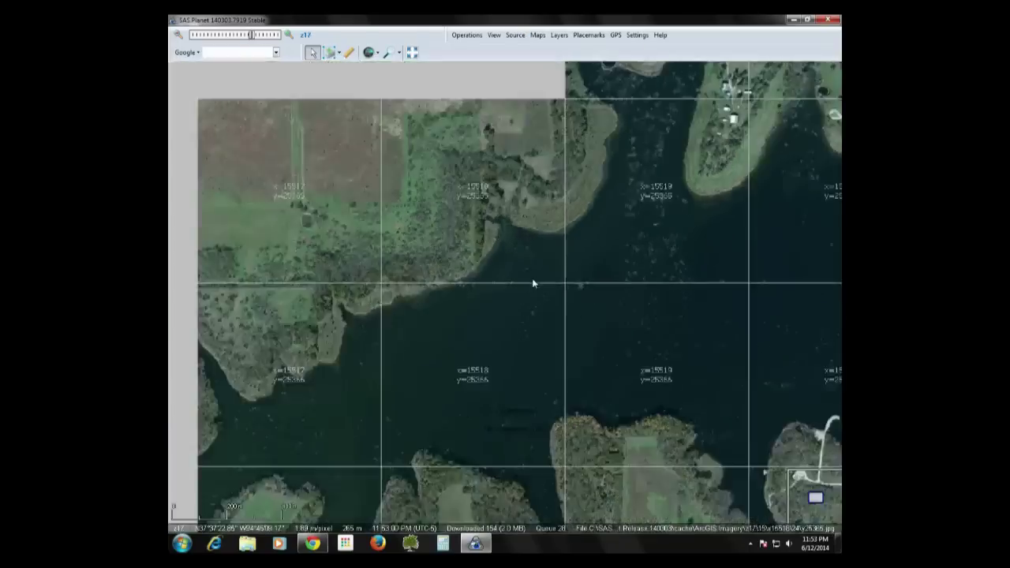
{"action": "scroll", "coordinate": [533, 284], "scroll_direction": "down", "scroll_amount": 1}
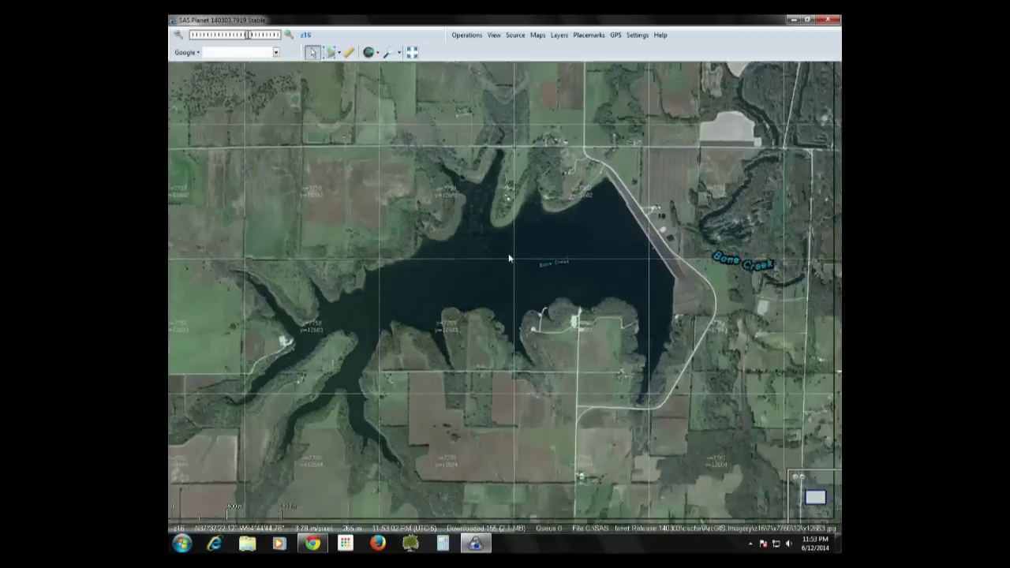
{"action": "scroll", "coordinate": [514, 262], "scroll_direction": "up", "scroll_amount": 1}
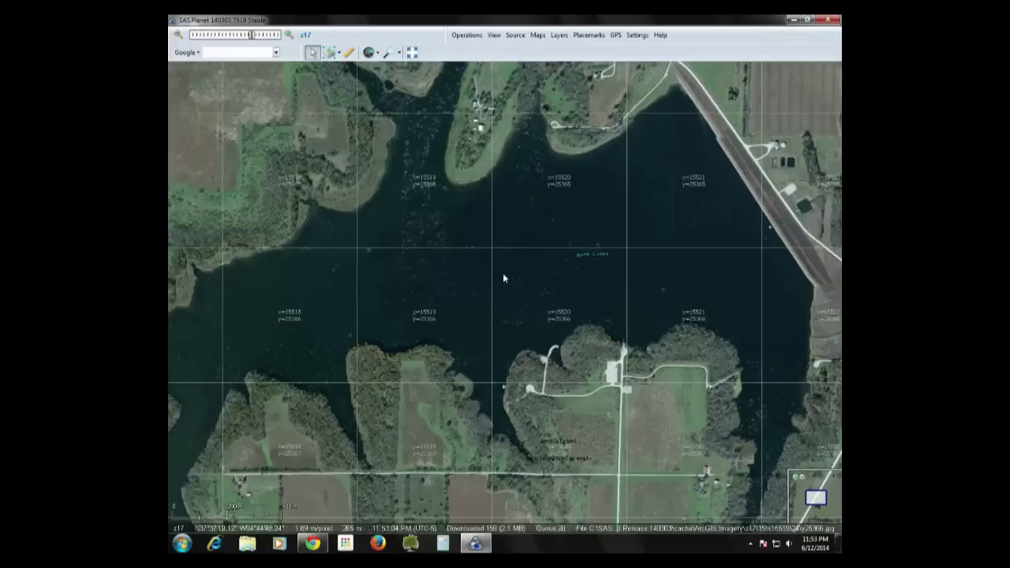
{"action": "scroll", "coordinate": [547, 271], "scroll_direction": "down", "scroll_amount": 1}
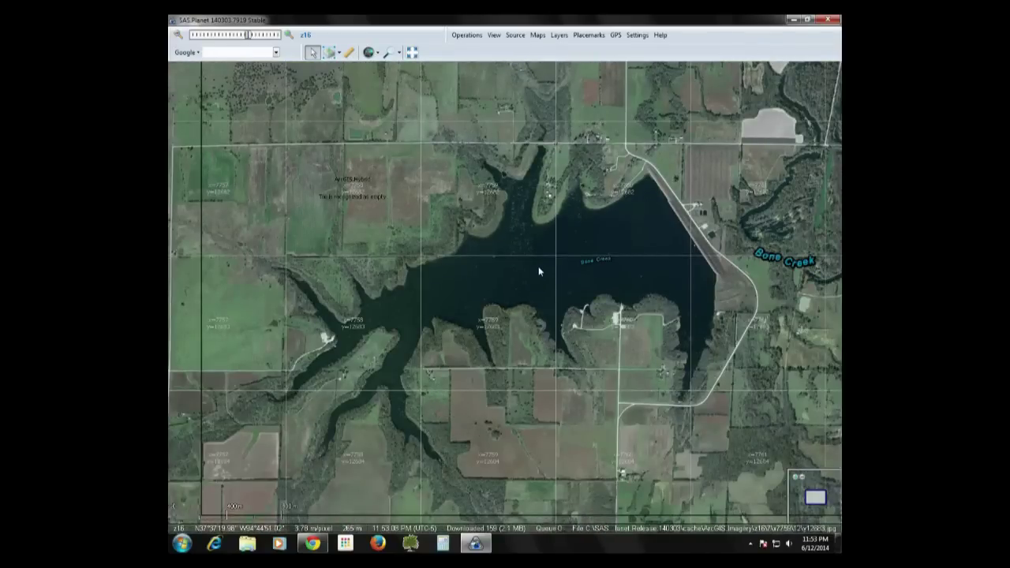
Overlay the cached-tile map of existing tiles on the whole lake for zoom levels 16, 17 and finally 18.
{"action": "scroll", "coordinate": [524, 293], "scroll_direction": "up", "scroll_amount": 1}
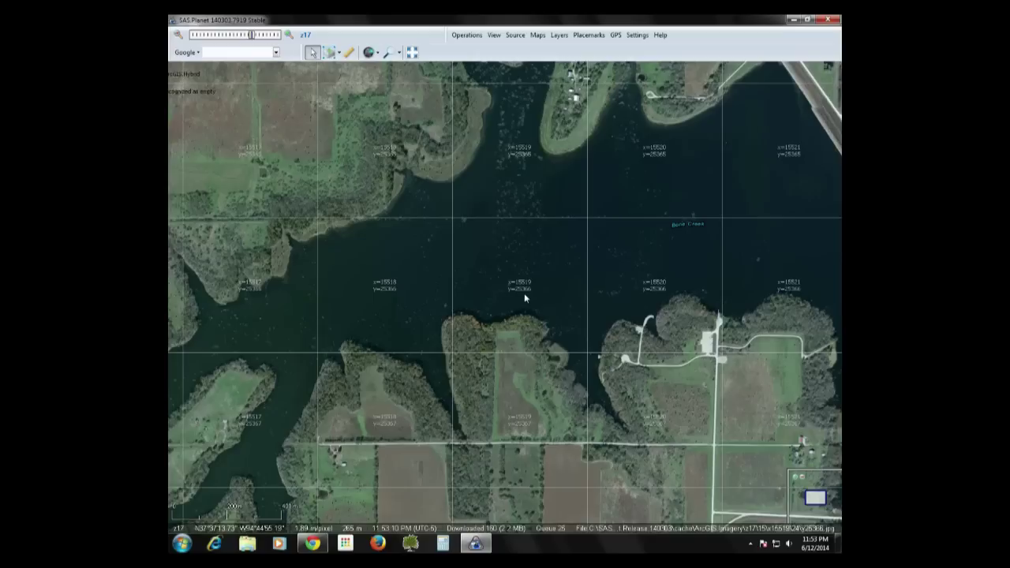
{"action": "scroll", "coordinate": [524, 293], "scroll_direction": "down", "scroll_amount": 1}
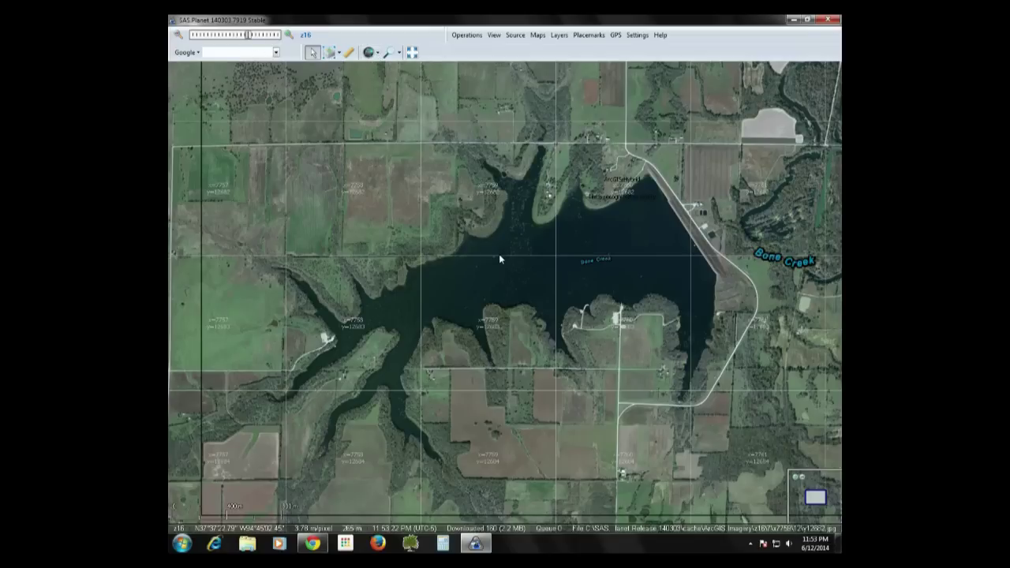
{"action": "scroll", "coordinate": [500, 258], "scroll_direction": "up", "scroll_amount": 1}
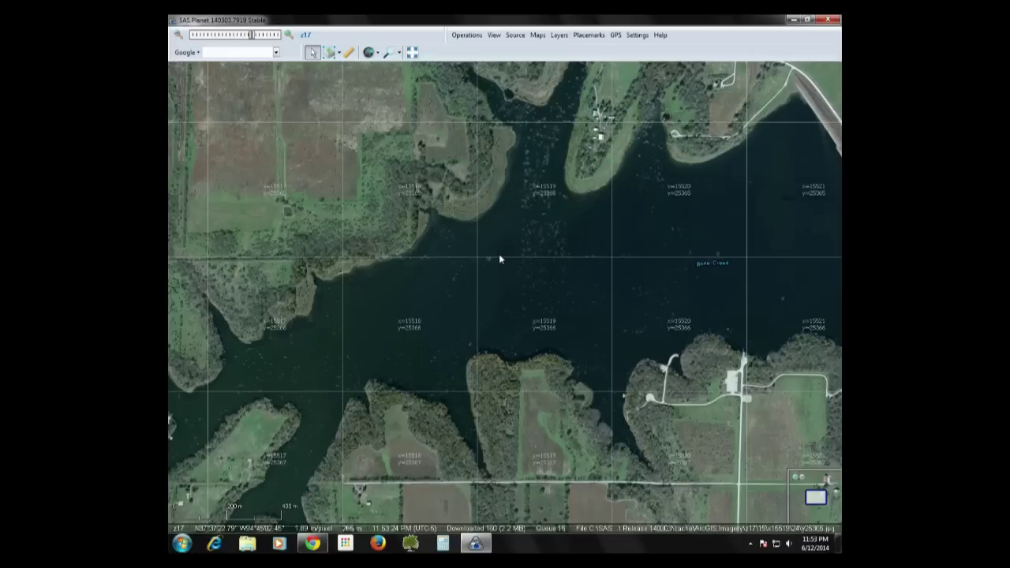
{"action": "scroll", "coordinate": [500, 258], "scroll_direction": "down", "scroll_amount": 1}
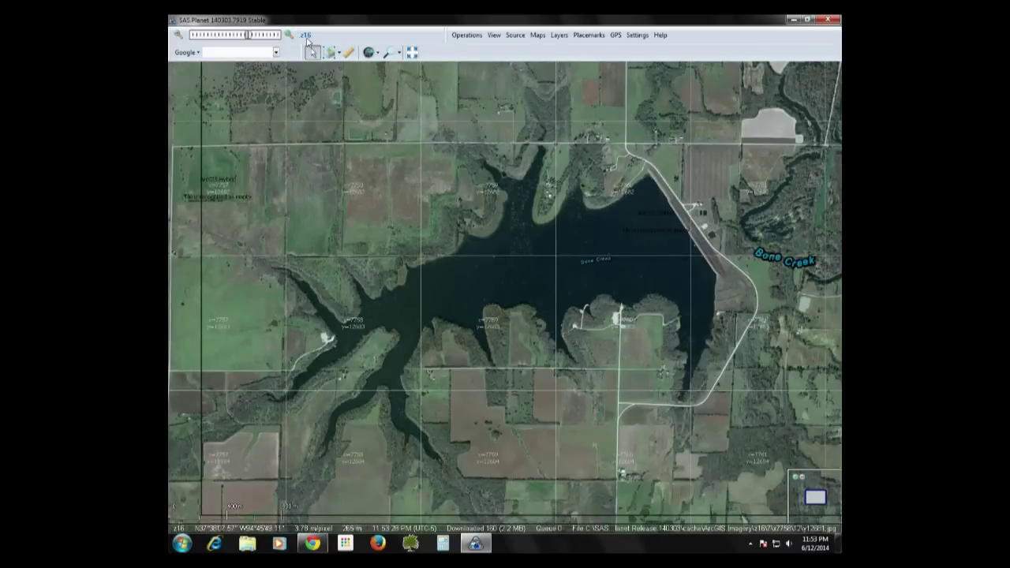
{"action": "left_click", "coordinate": [379, 53]}
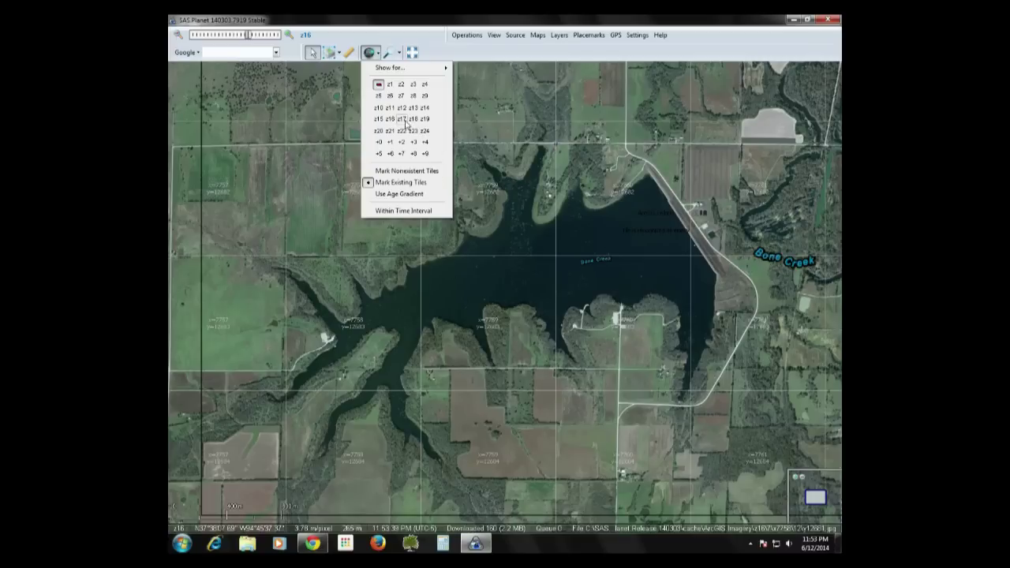
{"action": "left_click", "coordinate": [390, 119]}
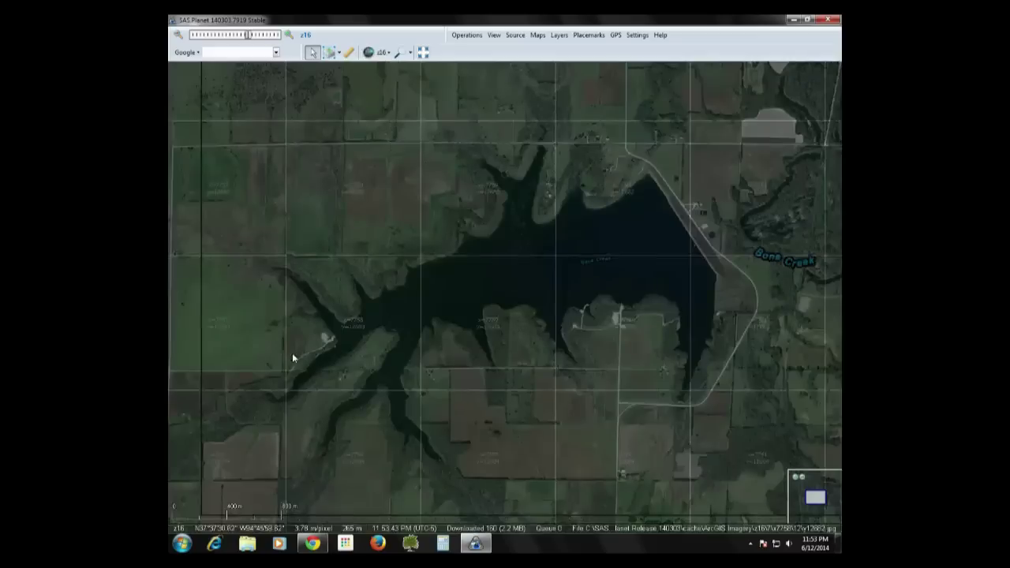
{"action": "left_click", "coordinate": [387, 52]}
{"action": "left_click", "coordinate": [402, 120]}
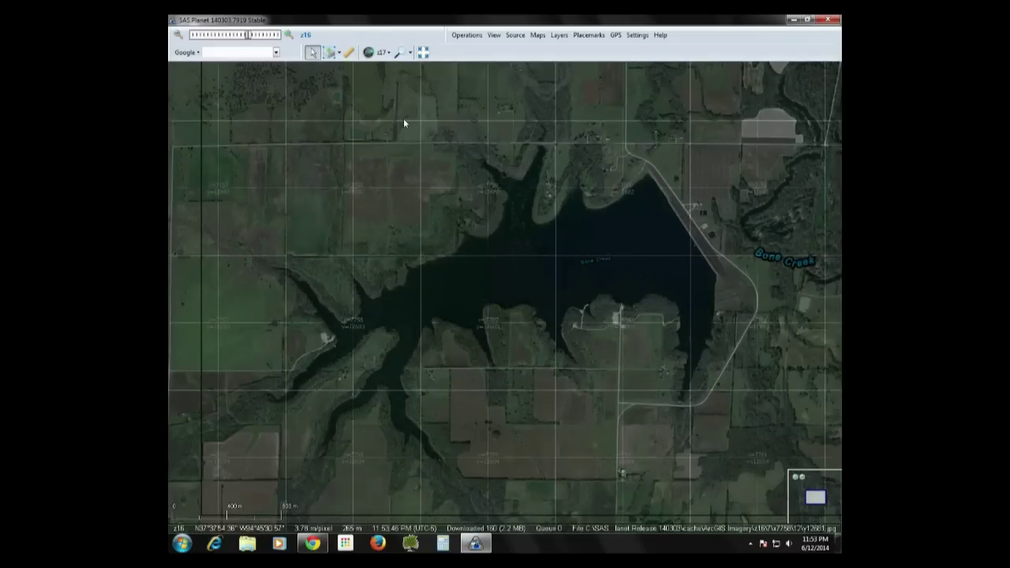
{"action": "left_click", "coordinate": [387, 53]}
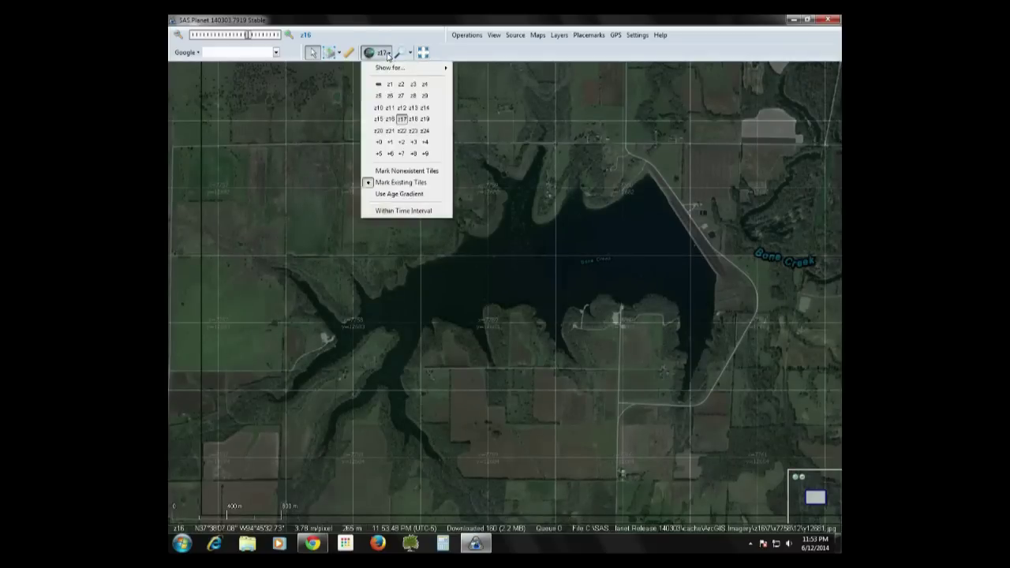
{"action": "left_click", "coordinate": [413, 119]}
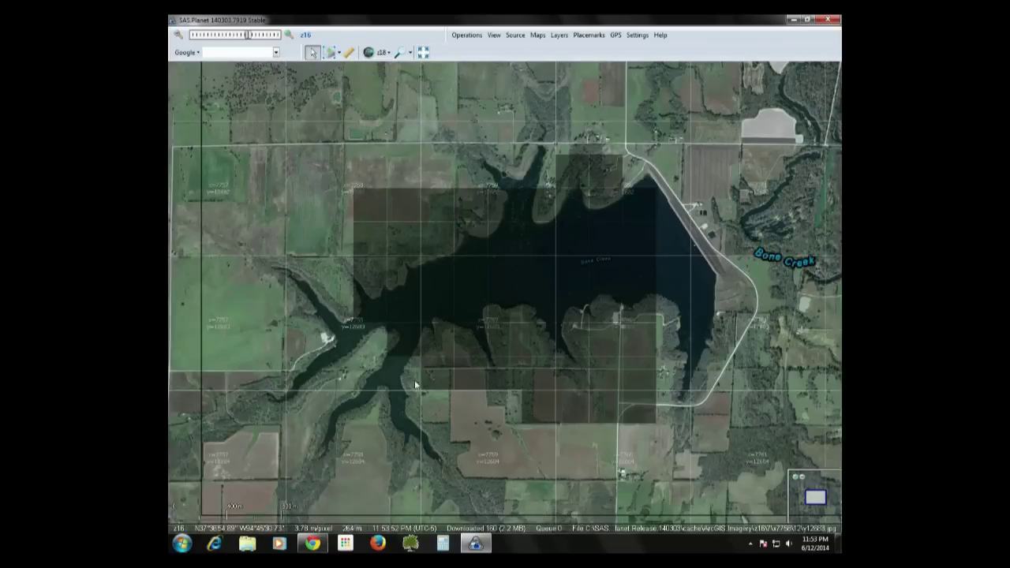
Browse the lake's western and southern arms at zoom 18 so their missing imagery tiles are cached.
{"action": "left_click_drag", "start_coordinate": [422, 300], "coordinate": [560, 256]}
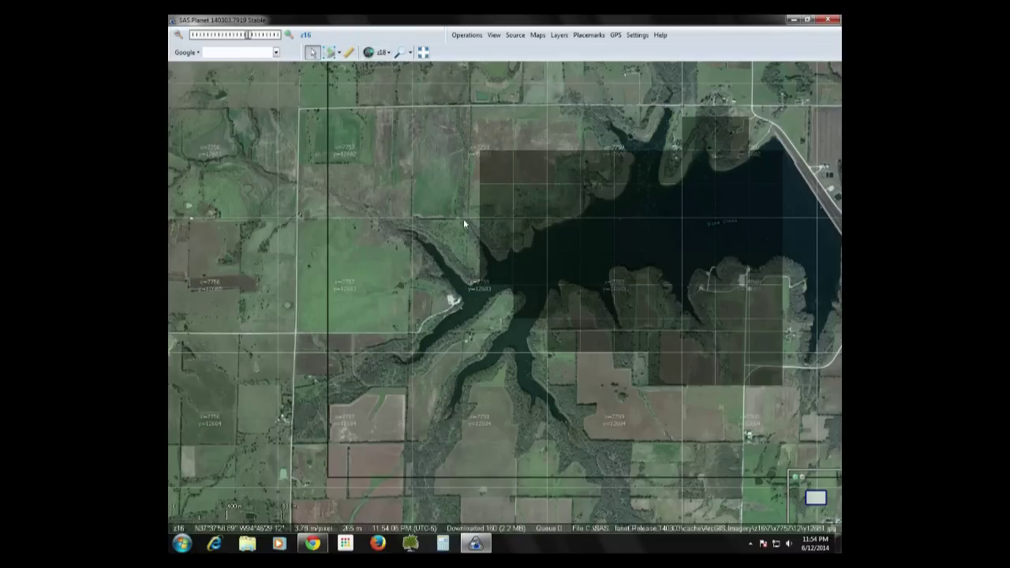
{"action": "scroll", "coordinate": [489, 316], "scroll_direction": "up", "scroll_amount": 2}
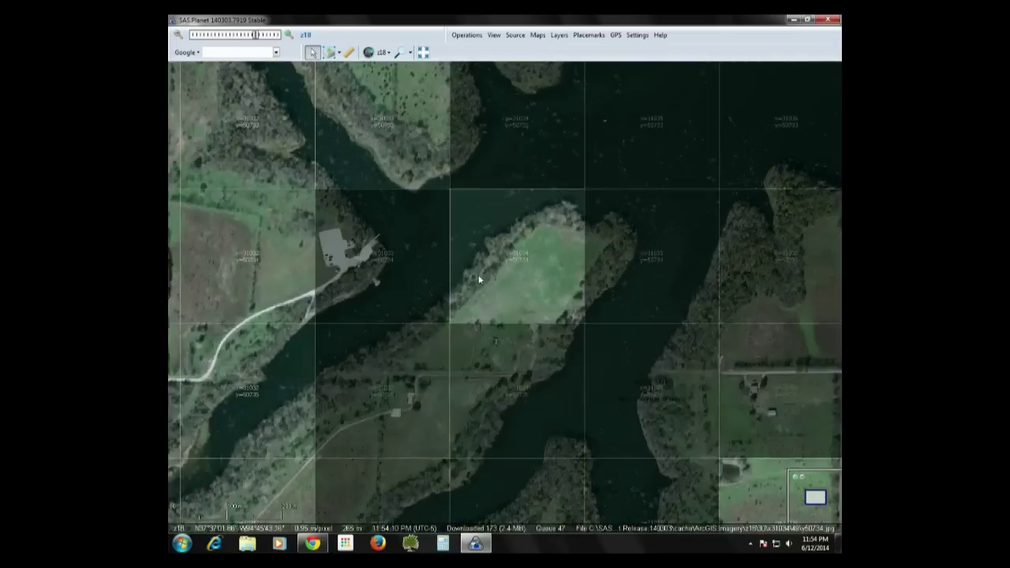
{"action": "left_click_drag", "start_coordinate": [505, 279], "coordinate": [718, 276]}
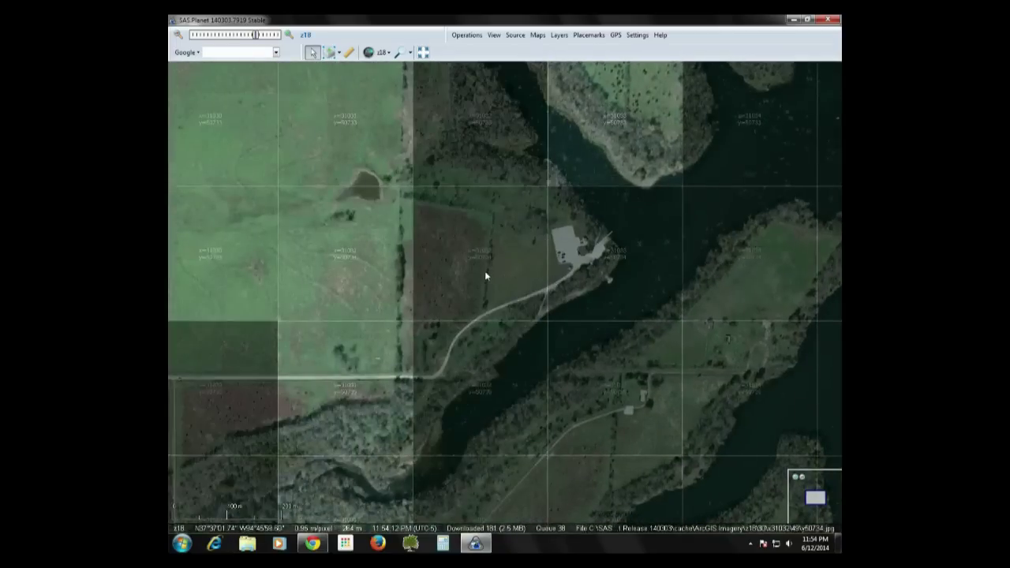
{"action": "left_click_drag", "start_coordinate": [518, 336], "coordinate": [549, 204]}
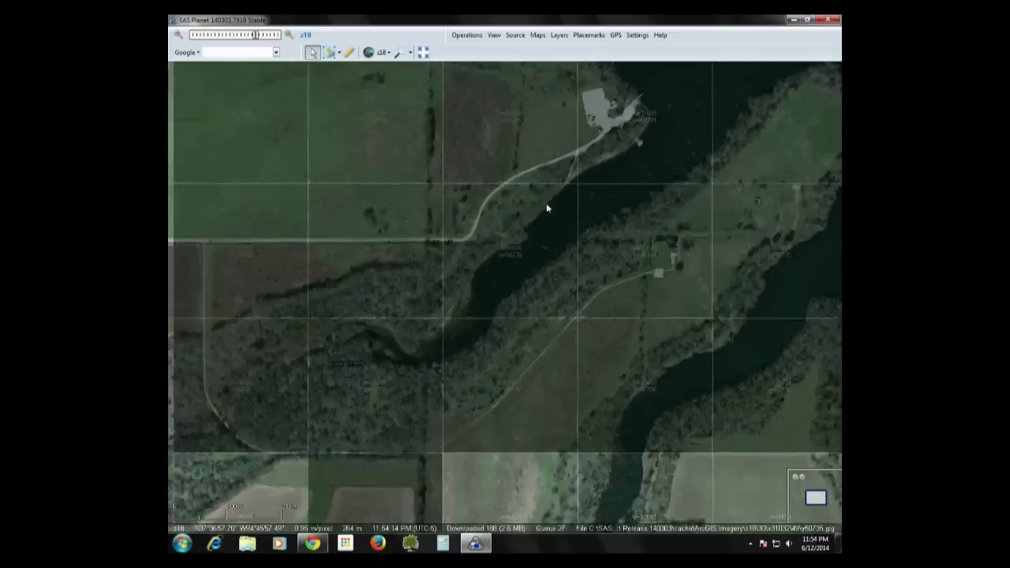
{"action": "left_click_drag", "start_coordinate": [577, 239], "coordinate": [388, 148]}
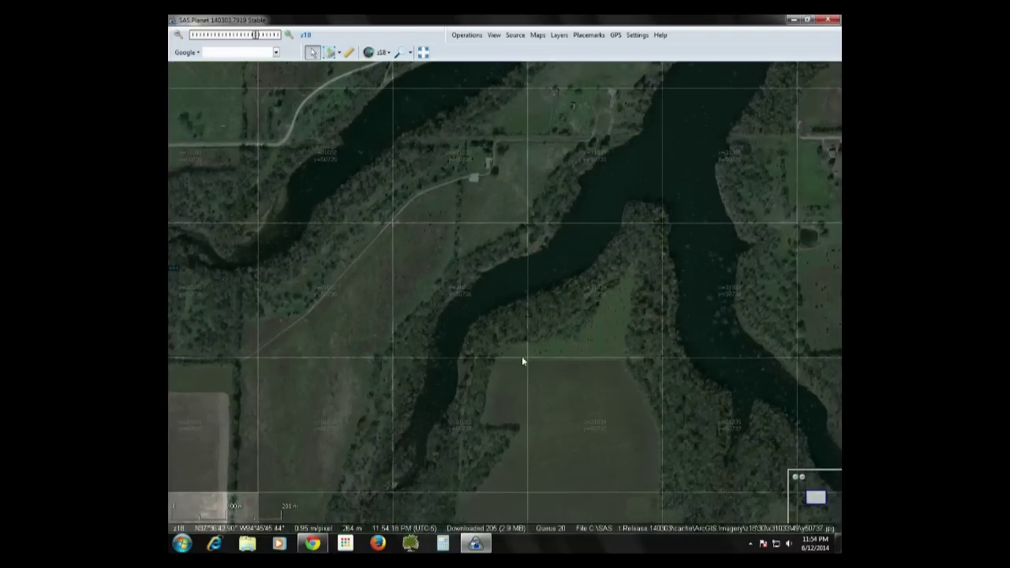
{"action": "left_click_drag", "start_coordinate": [522, 359], "coordinate": [461, 237]}
{"action": "left_click_drag", "start_coordinate": [620, 237], "coordinate": [248, 293]}
{"action": "left_click_drag", "start_coordinate": [648, 209], "coordinate": [530, 242]}
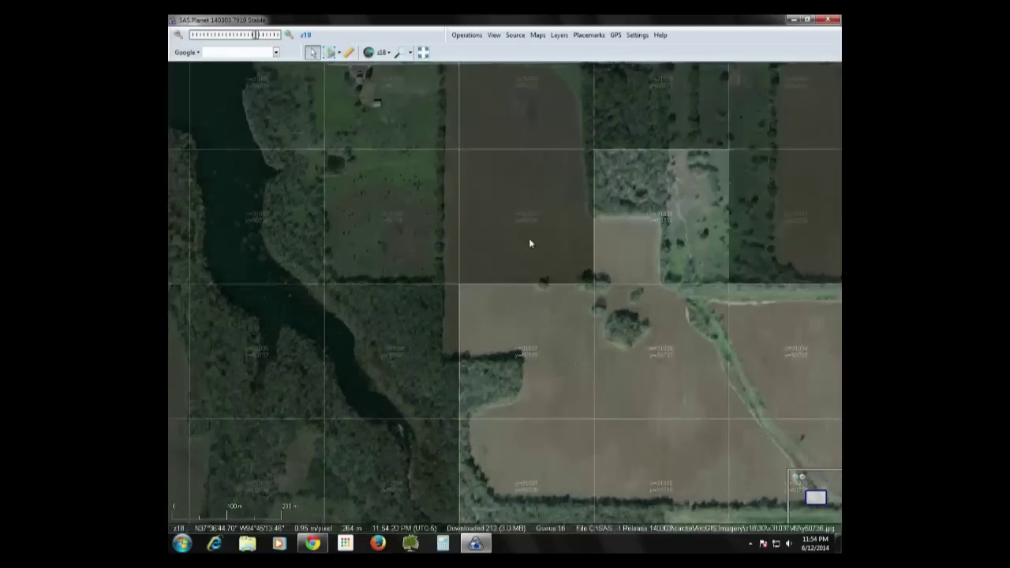
Cache the zoom 18 tiles along the southern shore and the dam by browsing them, and return to the whole lake at zoom 16.
{"action": "left_click_drag", "start_coordinate": [568, 203], "coordinate": [521, 435]}
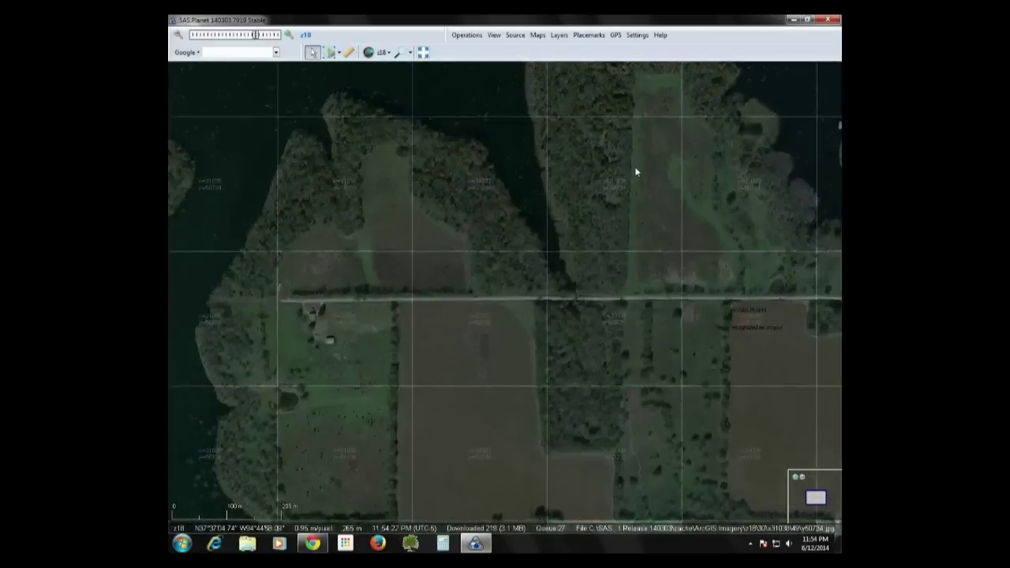
{"action": "left_click_drag", "start_coordinate": [634, 169], "coordinate": [425, 336]}
{"action": "left_click_drag", "start_coordinate": [699, 223], "coordinate": [355, 422]}
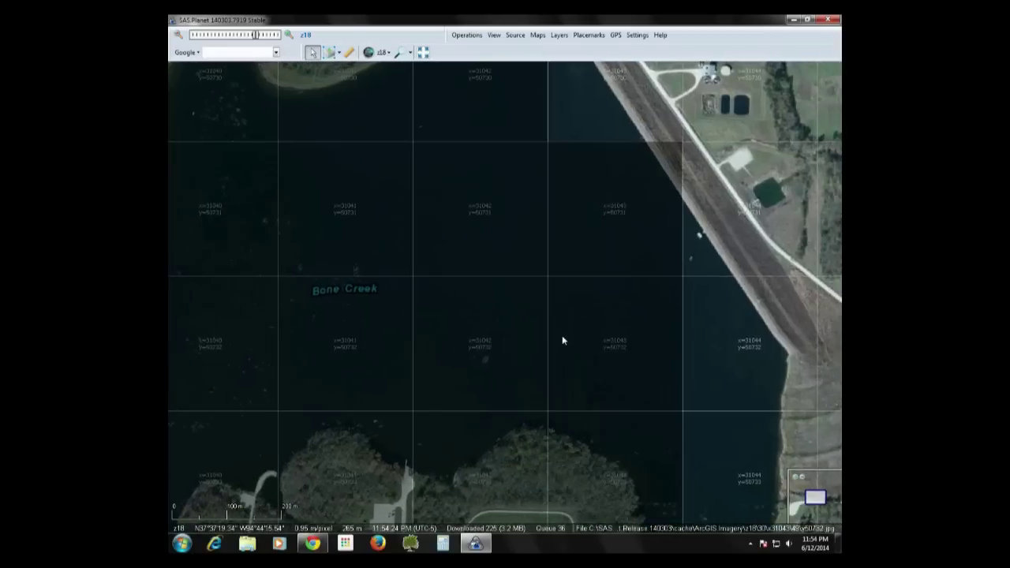
{"action": "left_click_drag", "start_coordinate": [594, 370], "coordinate": [478, 271]}
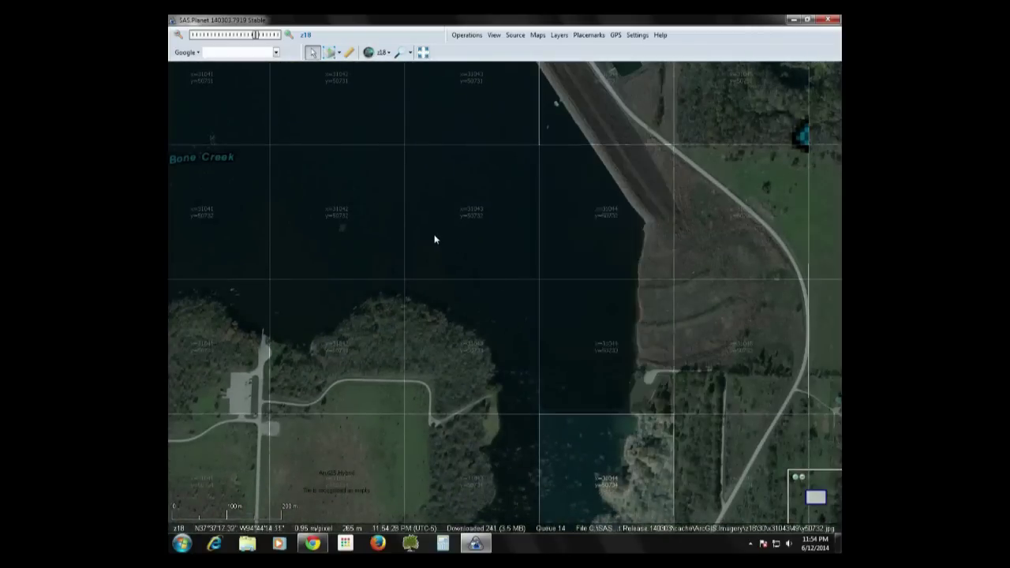
{"action": "left_click_drag", "start_coordinate": [430, 240], "coordinate": [607, 245]}
{"action": "left_click_drag", "start_coordinate": [437, 223], "coordinate": [654, 269]}
{"action": "scroll", "coordinate": [535, 235], "scroll_direction": "down", "scroll_amount": 2}
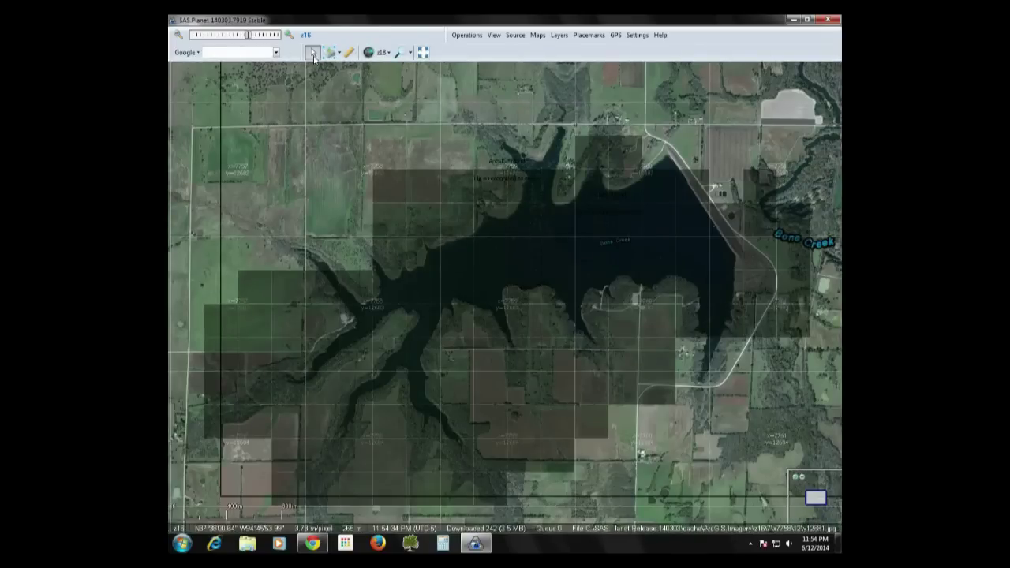
Show the lake's northern inlet at zoom 18 and set the cached-tile map to zoom level 19.
{"action": "left_click", "coordinate": [340, 53]}
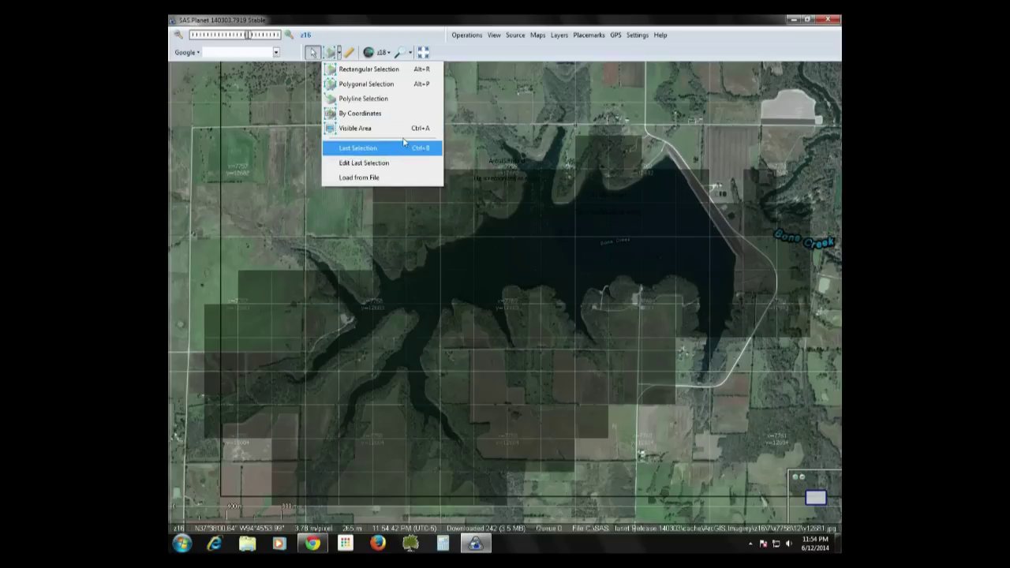
{"action": "left_click", "coordinate": [539, 162]}
{"action": "scroll", "coordinate": [515, 265], "scroll_direction": "up", "scroll_amount": 1}
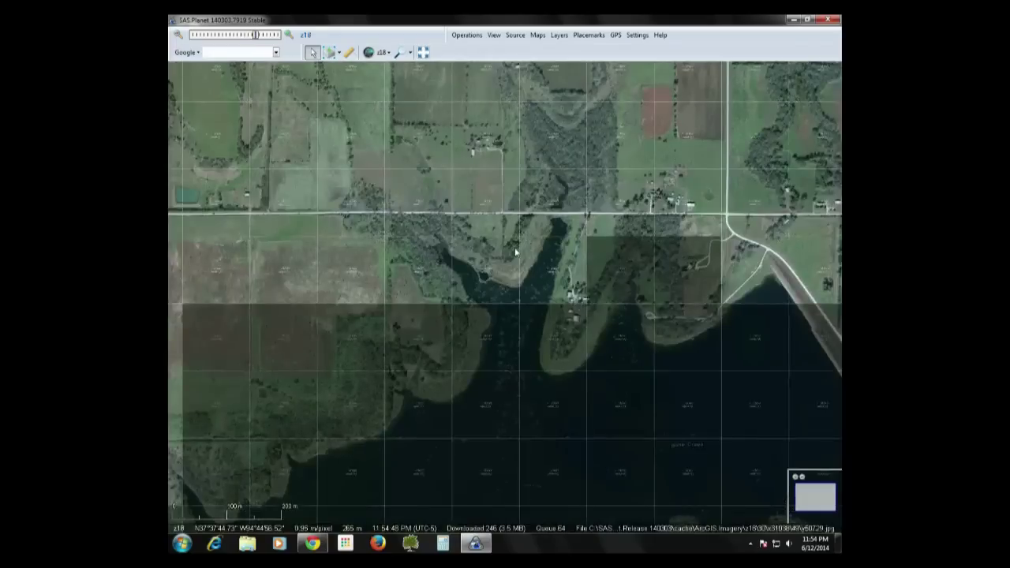
{"action": "scroll", "coordinate": [515, 252], "scroll_direction": "up", "scroll_amount": 1}
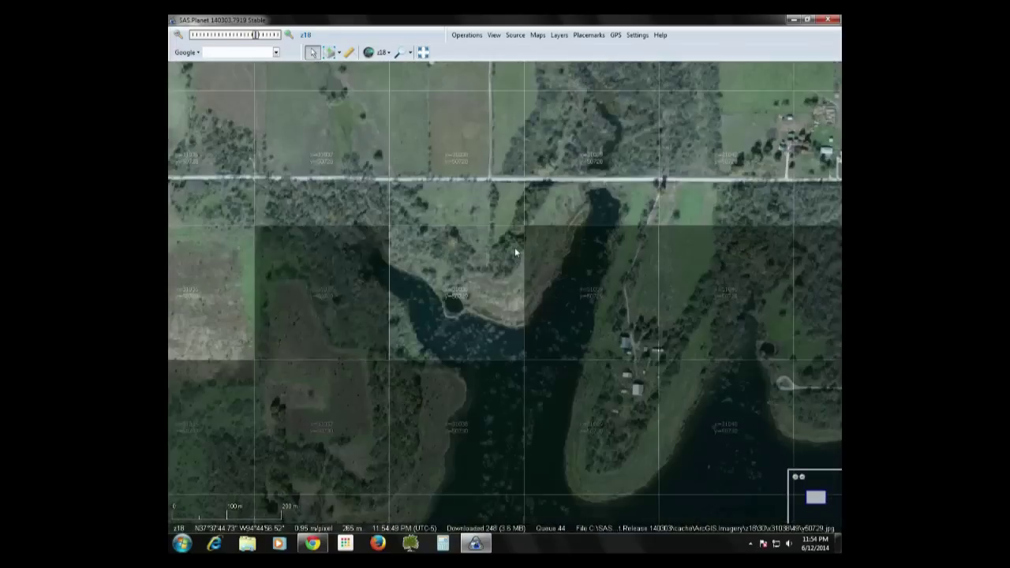
{"action": "left_click", "coordinate": [388, 54]}
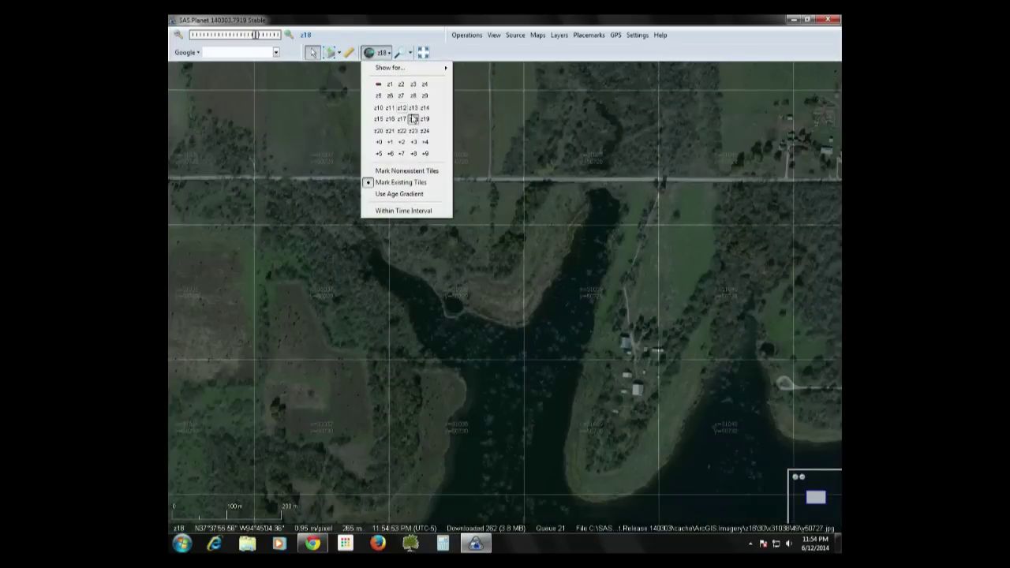
{"action": "left_click", "coordinate": [426, 119]}
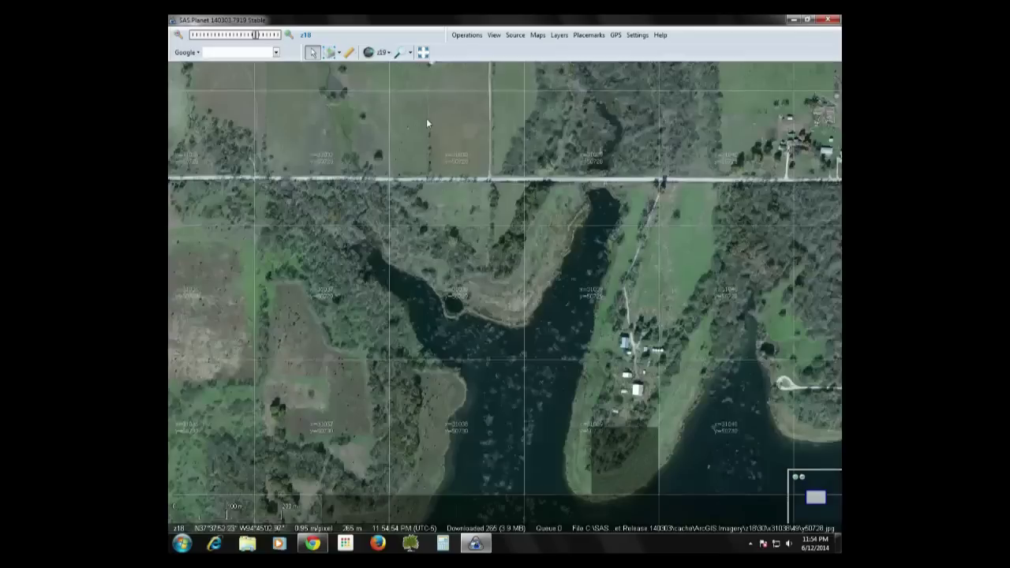
Select the visible area, download its ArcGIS.Imagery tiles at zoom 19, and close the download progress window.
{"action": "left_click", "coordinate": [336, 52]}
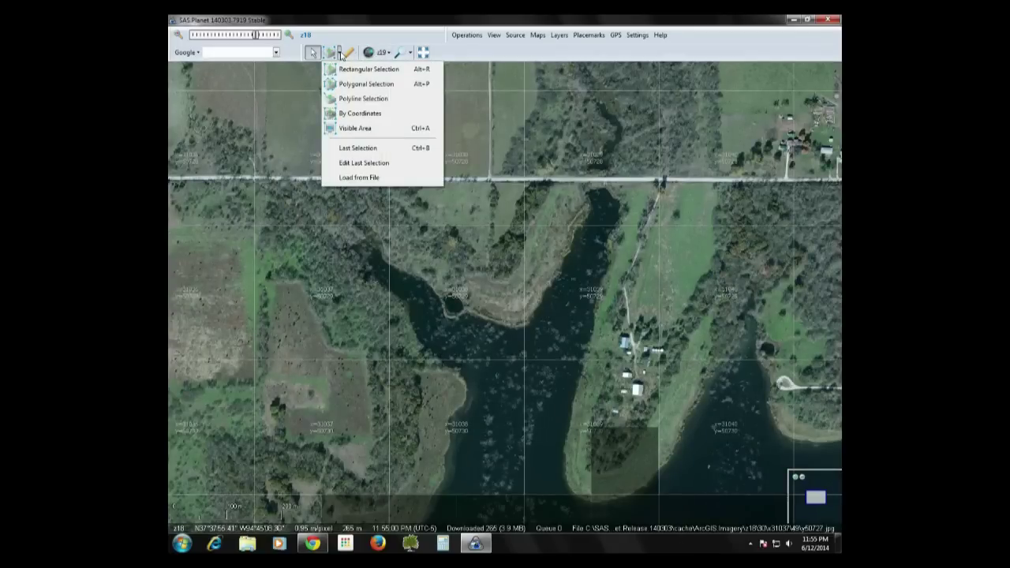
{"action": "left_click", "coordinate": [359, 130]}
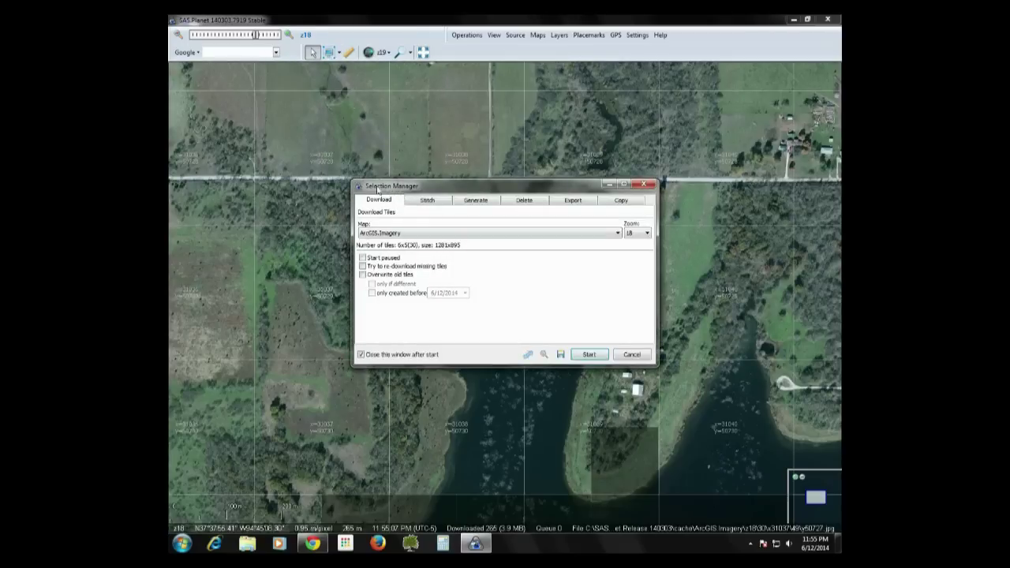
{"action": "left_click", "coordinate": [647, 236]}
{"action": "left_click", "coordinate": [636, 257]}
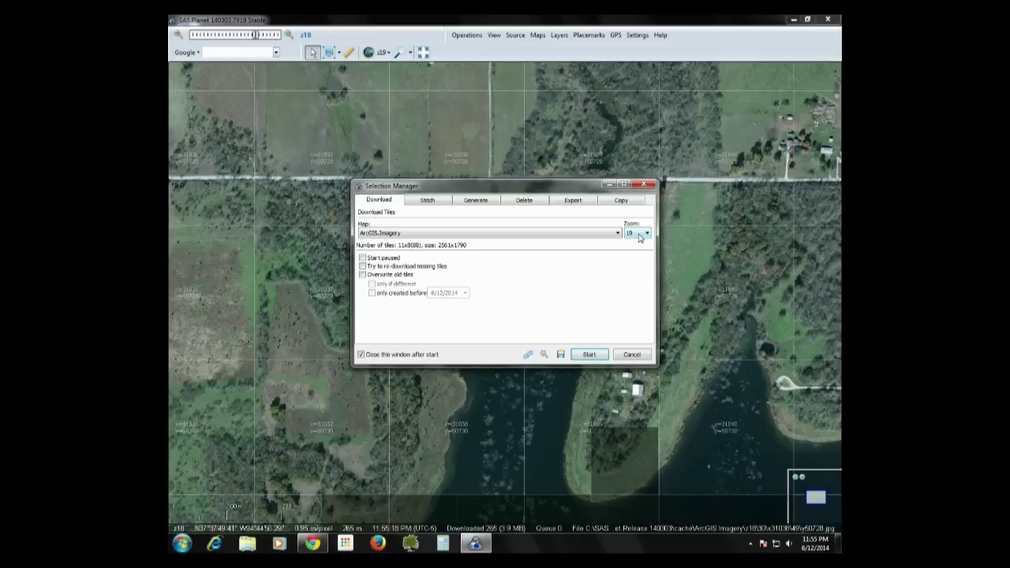
{"action": "left_click", "coordinate": [590, 354]}
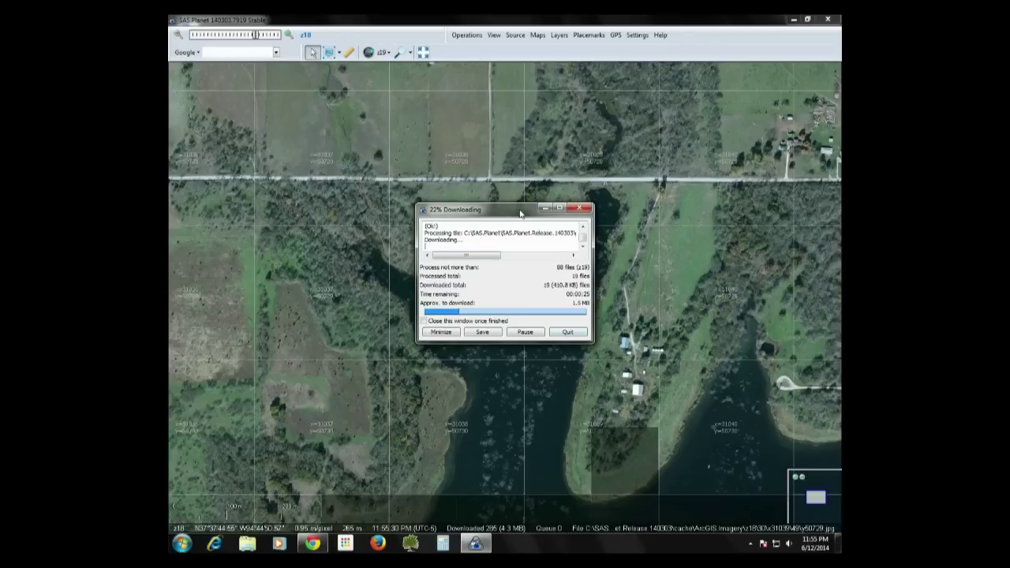
{"action": "left_click_drag", "start_coordinate": [521, 212], "coordinate": [570, 187]}
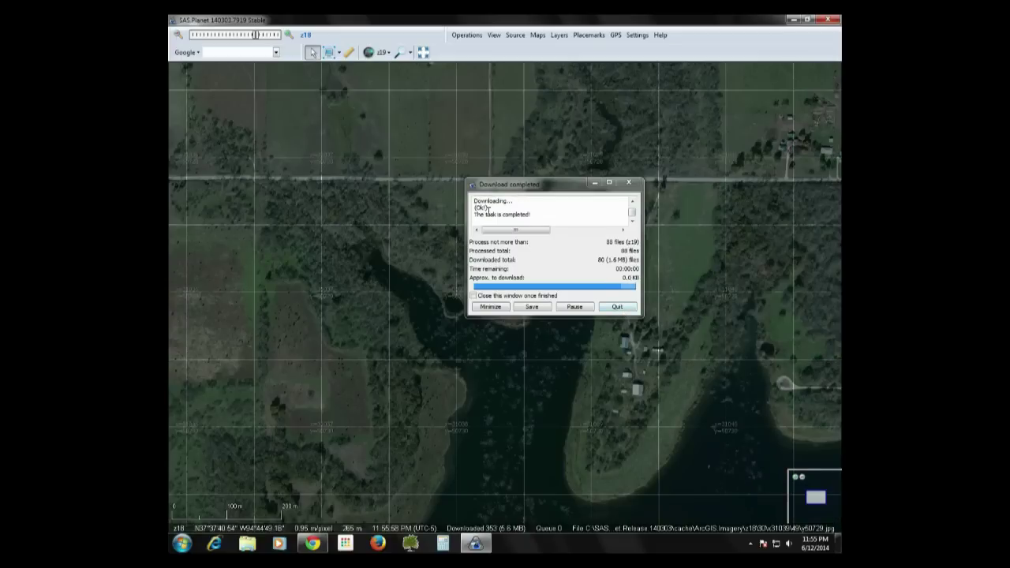
{"action": "left_click", "coordinate": [618, 307]}
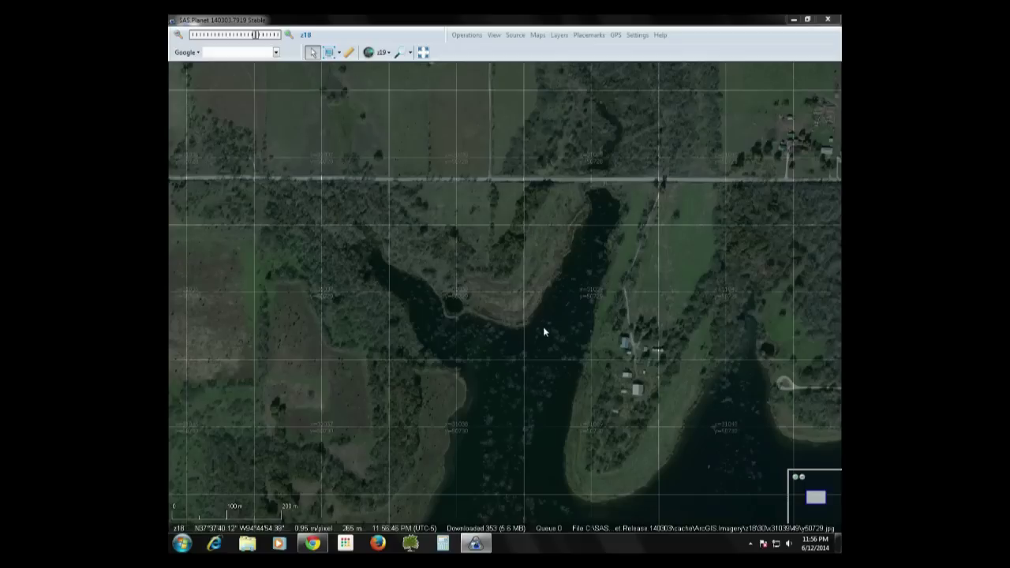
Check the zoom 19 tile coverage around the northern inlet and open water, and set the cached-tile map to zoom level 20.
{"action": "left_click_drag", "start_coordinate": [574, 310], "coordinate": [670, 241]}
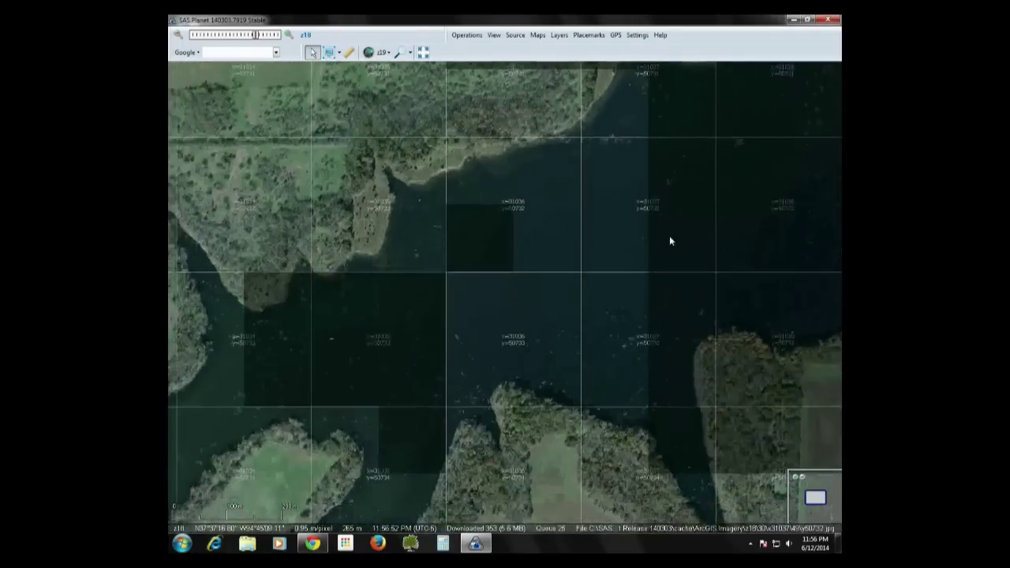
{"action": "left_click_drag", "start_coordinate": [639, 276], "coordinate": [532, 349]}
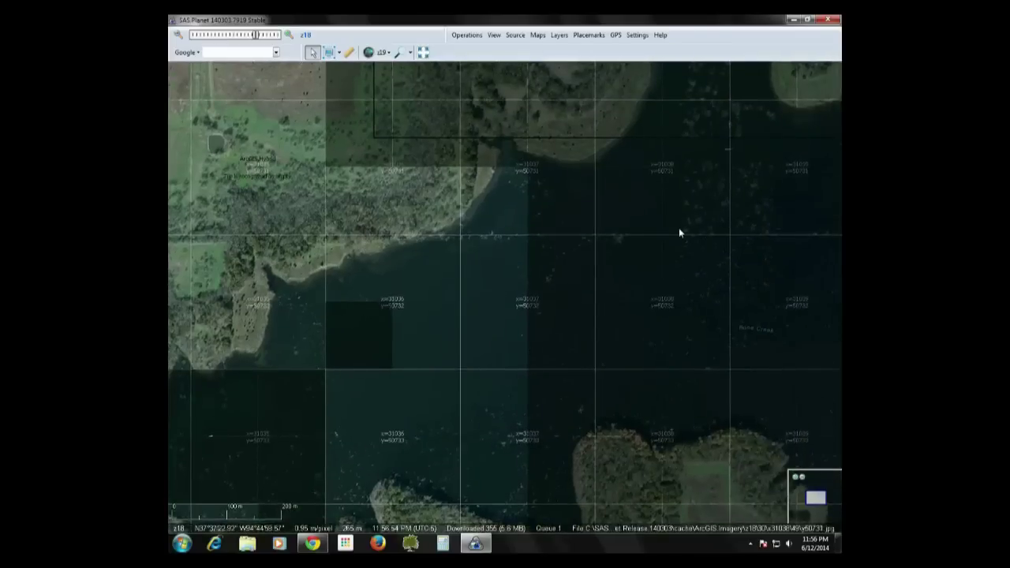
{"action": "left_click_drag", "start_coordinate": [650, 245], "coordinate": [565, 280]}
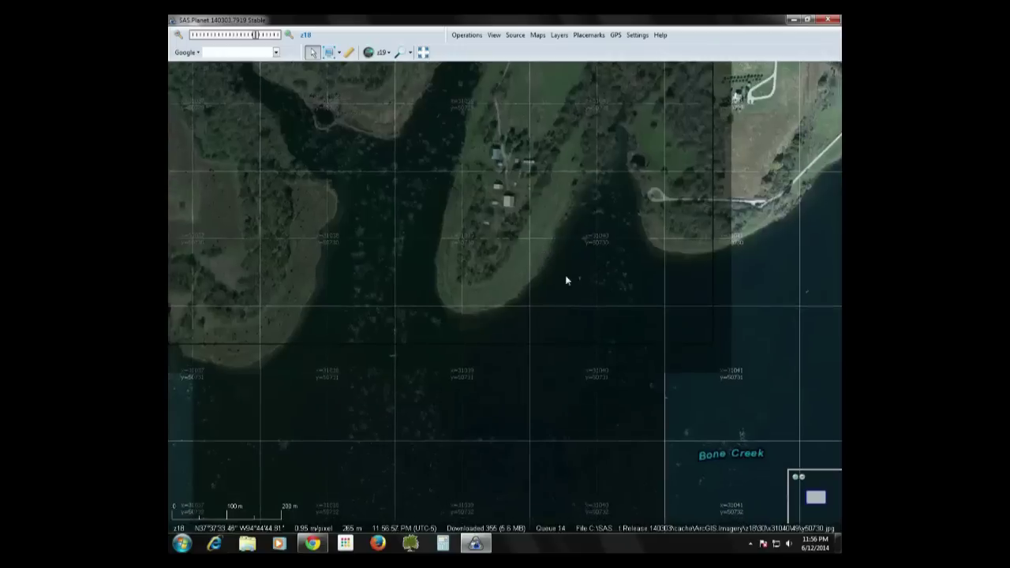
{"action": "left_click", "coordinate": [388, 53]}
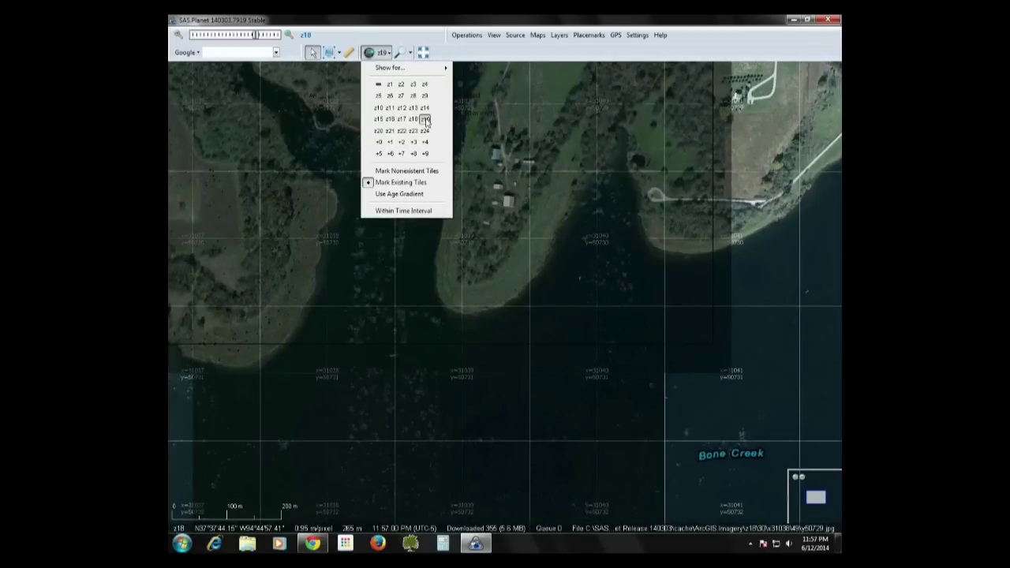
{"action": "left_click", "coordinate": [378, 131]}
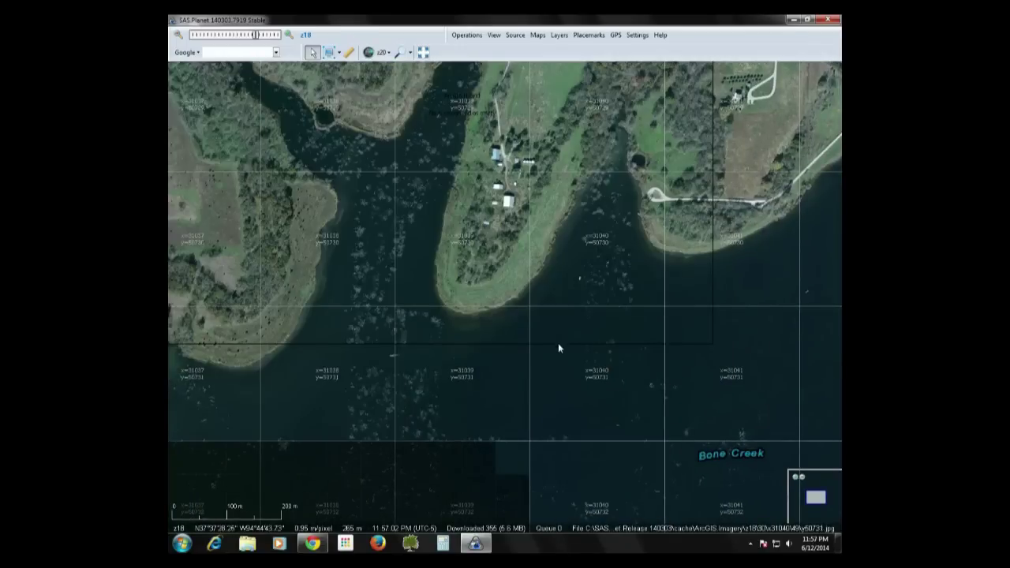
Examine which areas along the lake's western arm and open water have cached zoom 20 tiles, and return to the whole lake at zoom 16.
{"action": "left_click_drag", "start_coordinate": [508, 365], "coordinate": [605, 226]}
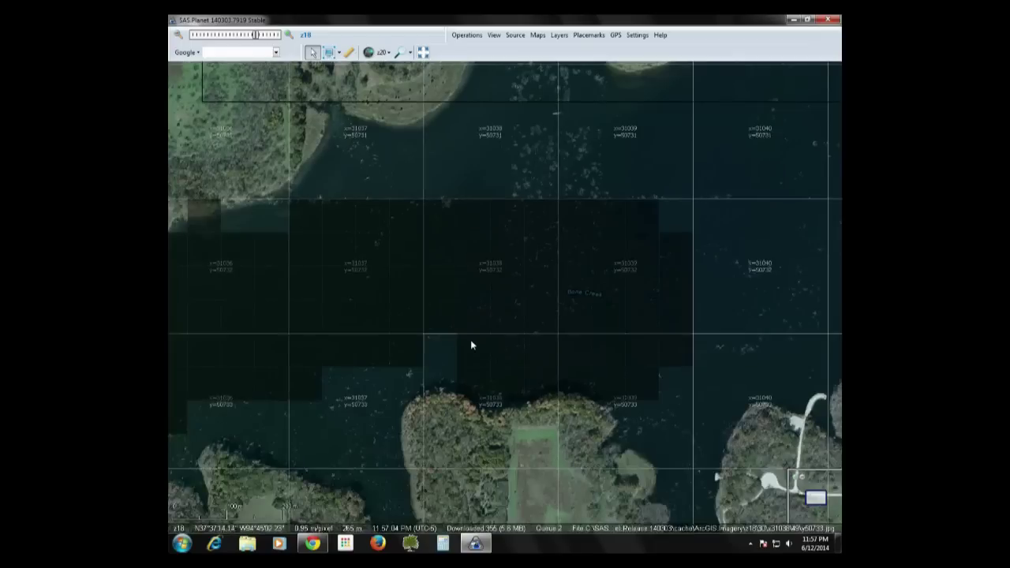
{"action": "left_click_drag", "start_coordinate": [471, 342], "coordinate": [699, 307]}
{"action": "scroll", "coordinate": [569, 368], "scroll_direction": "down", "scroll_amount": 2}
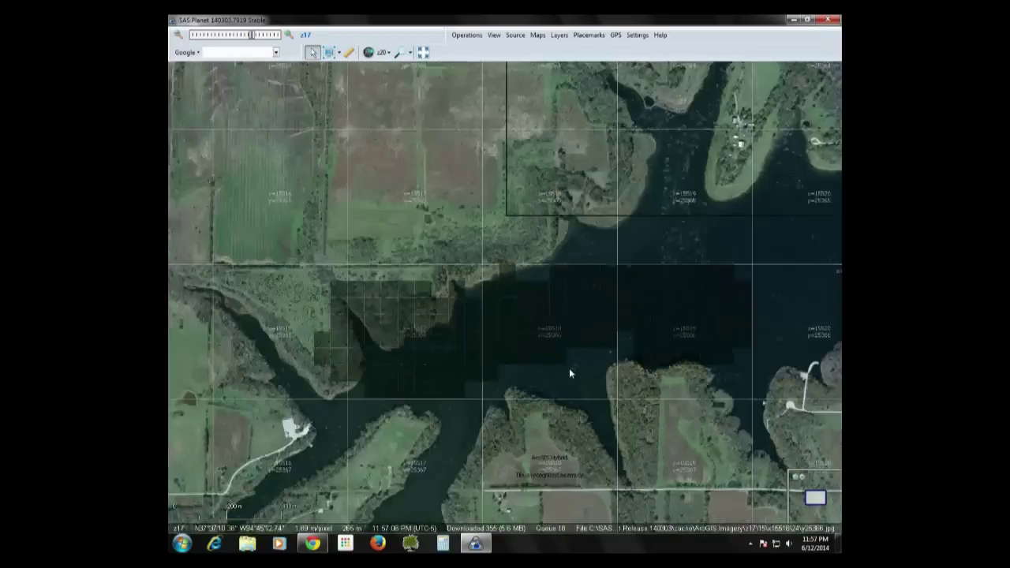
{"action": "scroll", "coordinate": [569, 368], "scroll_direction": "down", "scroll_amount": 1}
{"action": "scroll", "coordinate": [602, 346], "scroll_direction": "up", "scroll_amount": 2}
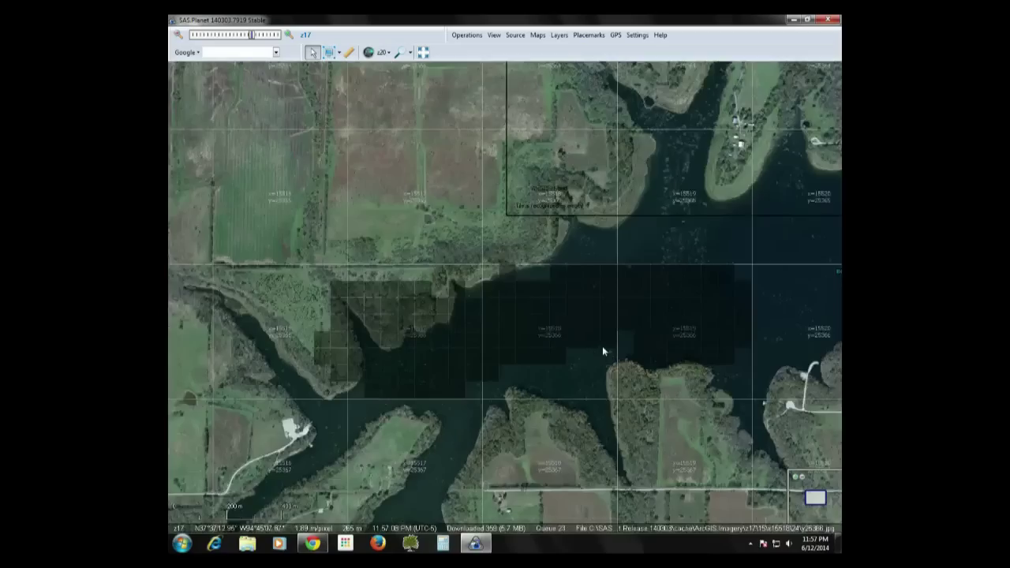
{"action": "left_click_drag", "start_coordinate": [540, 314], "coordinate": [492, 265]}
{"action": "scroll", "coordinate": [502, 273], "scroll_direction": "down", "scroll_amount": 1}
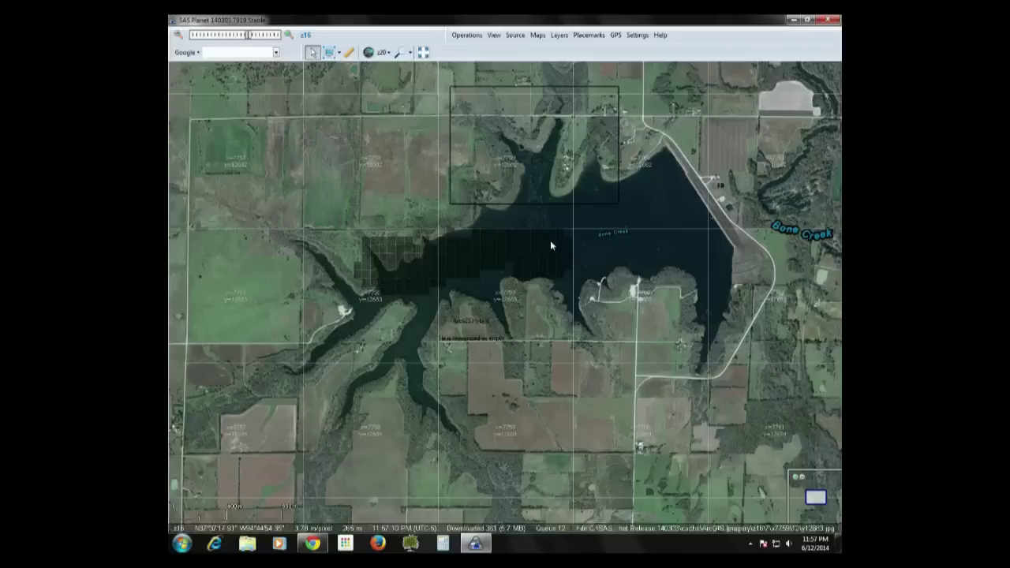
{"action": "left_click_drag", "start_coordinate": [552, 243], "coordinate": [537, 285]}
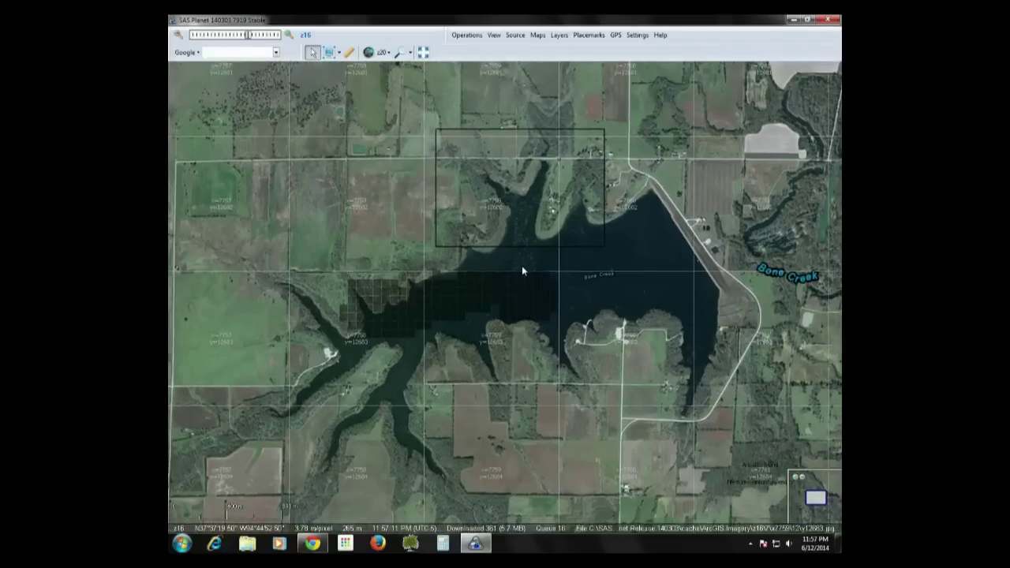
Select the visible area, set its ArcGIS.Imagery tile download to zoom 20, and cancel without starting the download.
{"action": "left_click", "coordinate": [339, 52]}
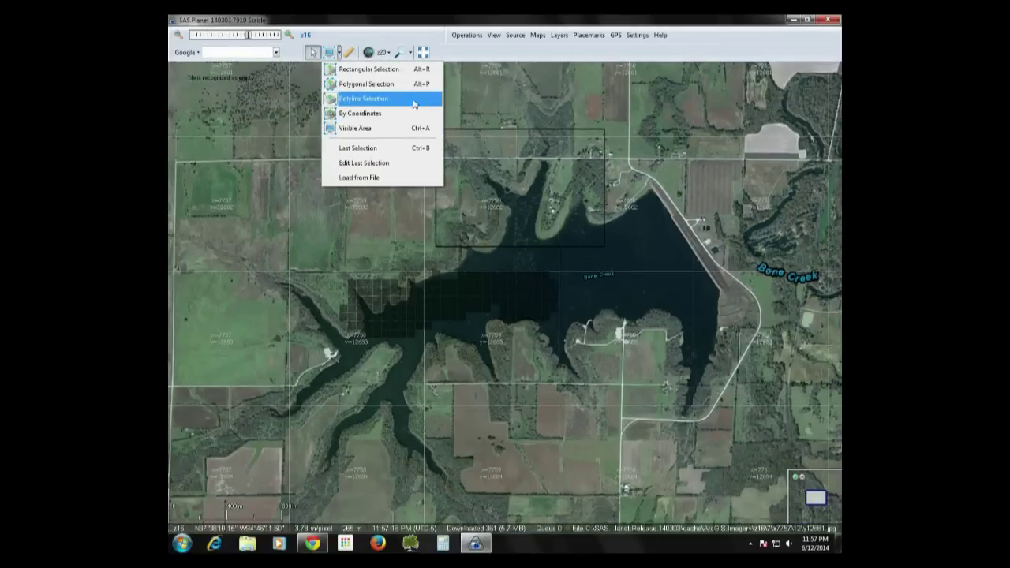
{"action": "left_click", "coordinate": [408, 53]}
{"action": "left_click", "coordinate": [385, 52]}
{"action": "left_click", "coordinate": [339, 52]}
{"action": "left_click", "coordinate": [340, 53]}
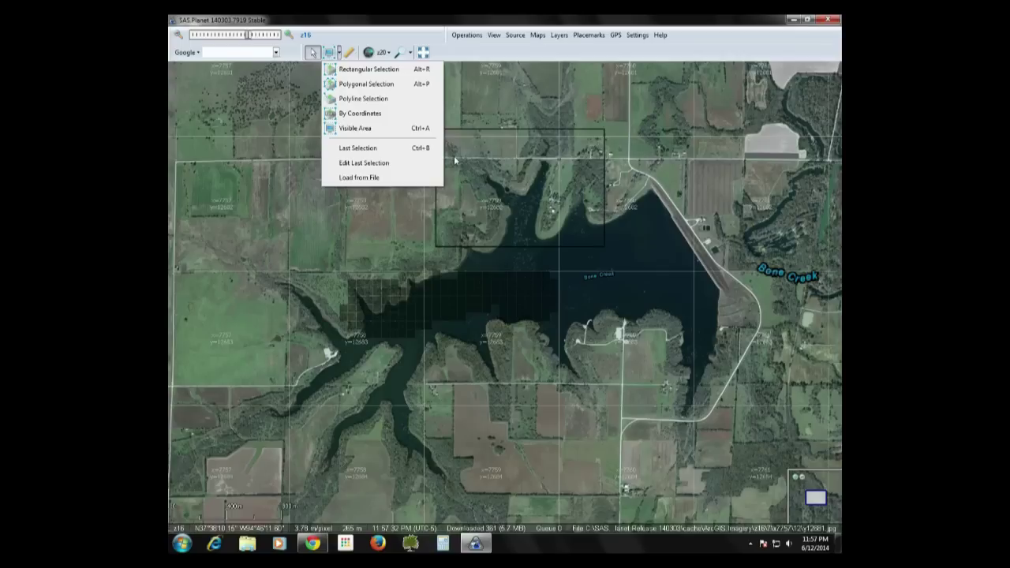
{"action": "left_click", "coordinate": [374, 129]}
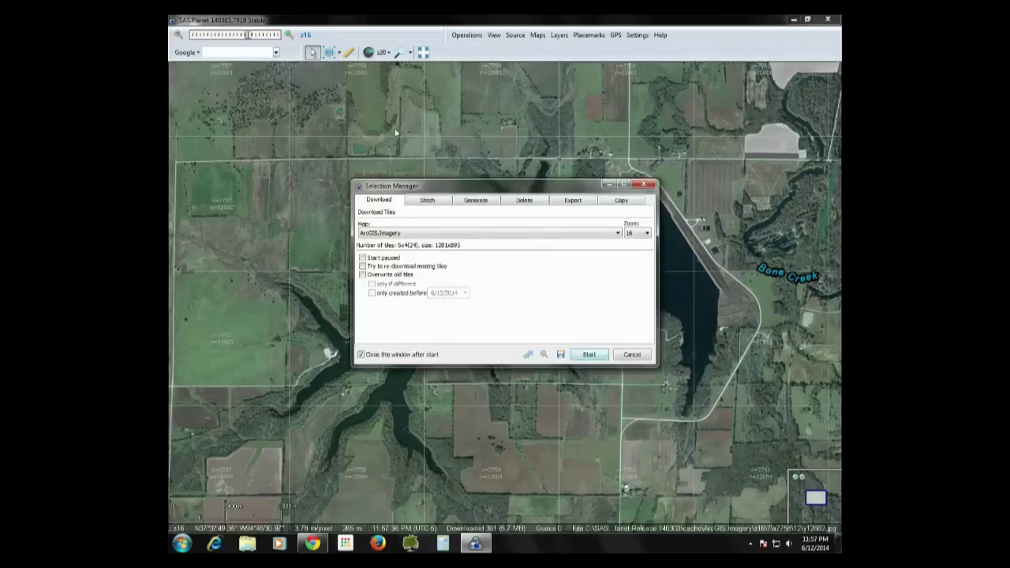
{"action": "left_click", "coordinate": [647, 233]}
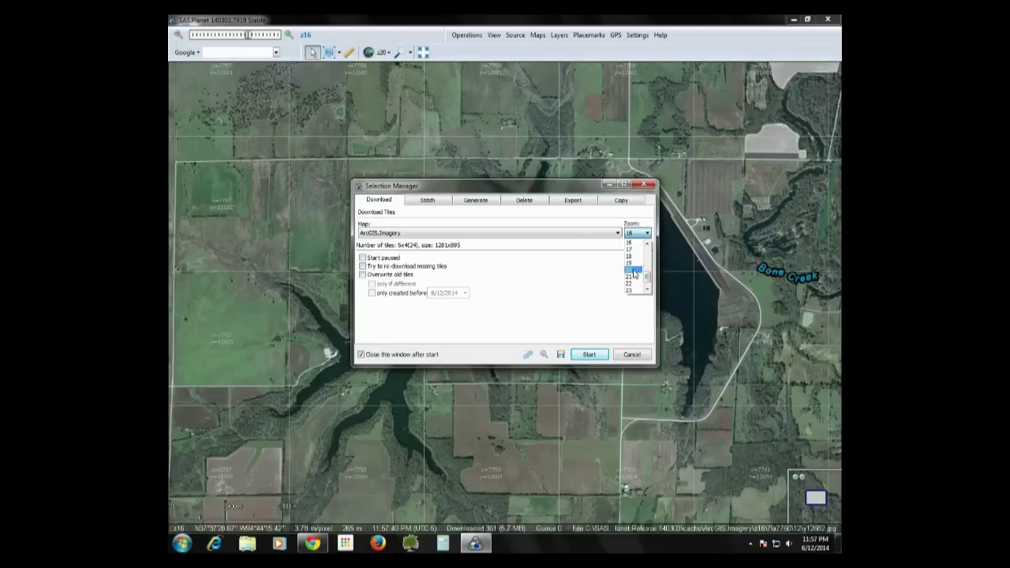
{"action": "left_click", "coordinate": [633, 274]}
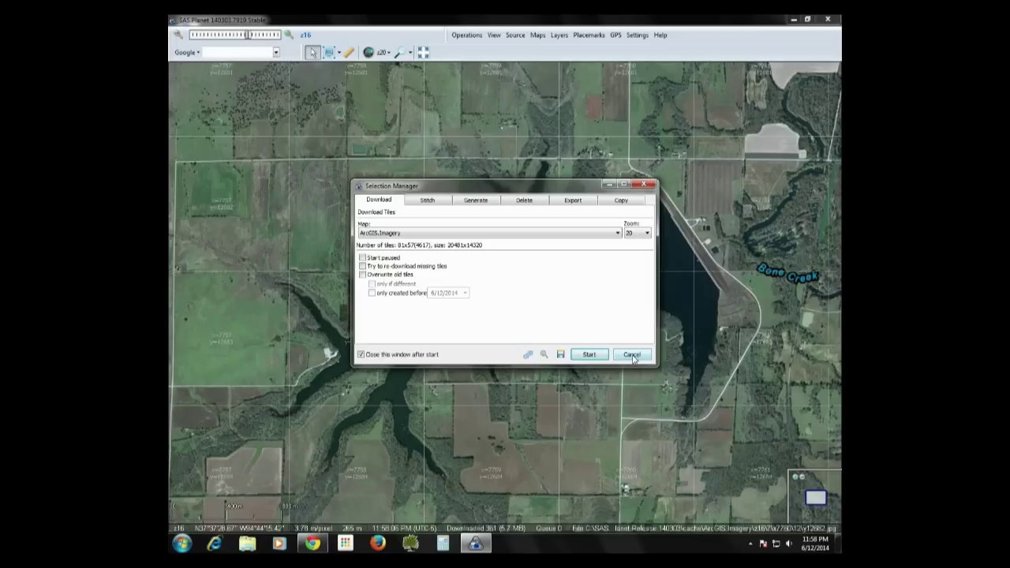
{"action": "left_click", "coordinate": [631, 355]}
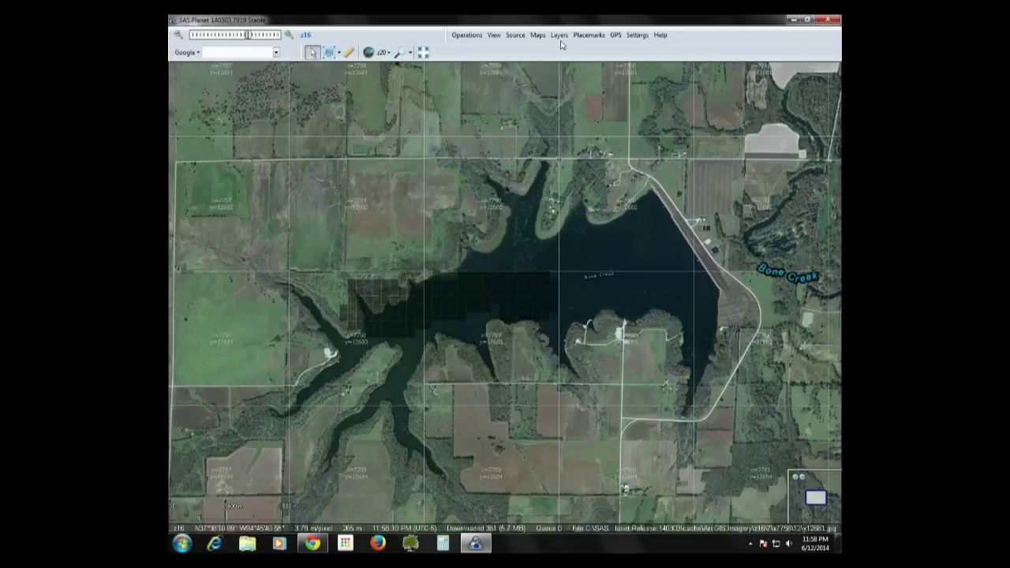
Select the visible area for export and choose KML (for Google Earth) as the export format.
{"action": "left_click", "coordinate": [339, 54]}
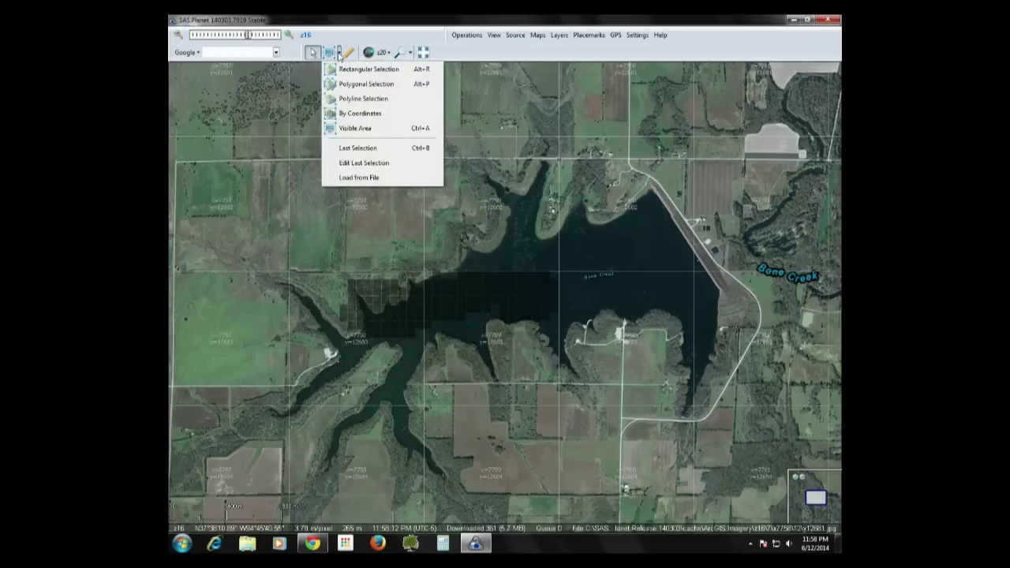
{"action": "left_click", "coordinate": [361, 130]}
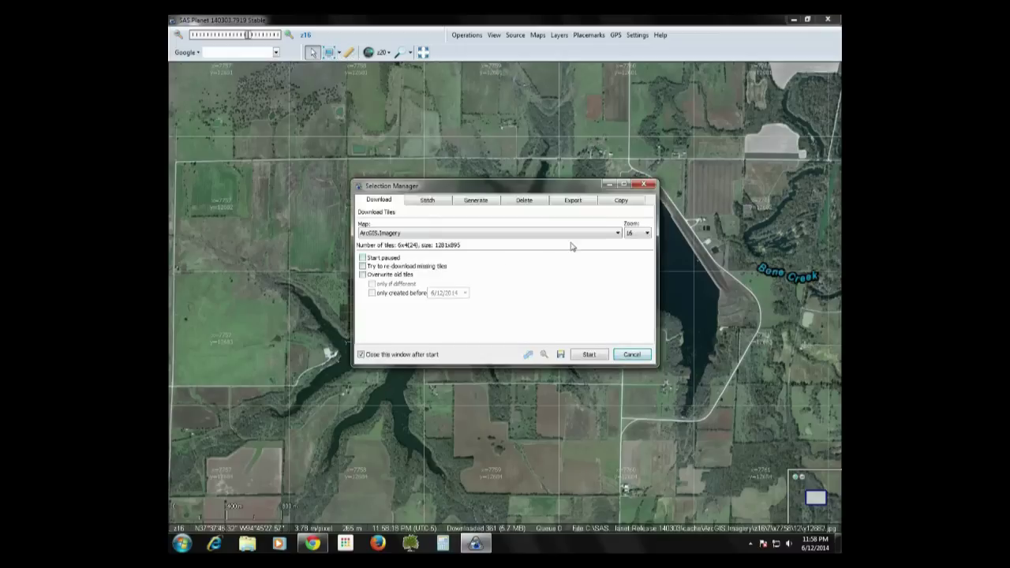
{"action": "left_click", "coordinate": [572, 202]}
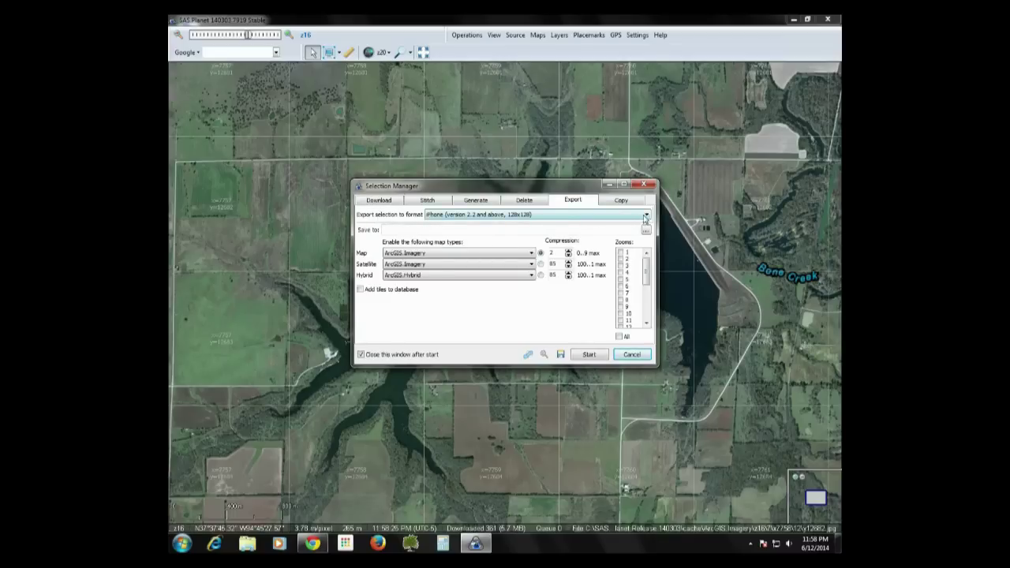
{"action": "left_click", "coordinate": [646, 216]}
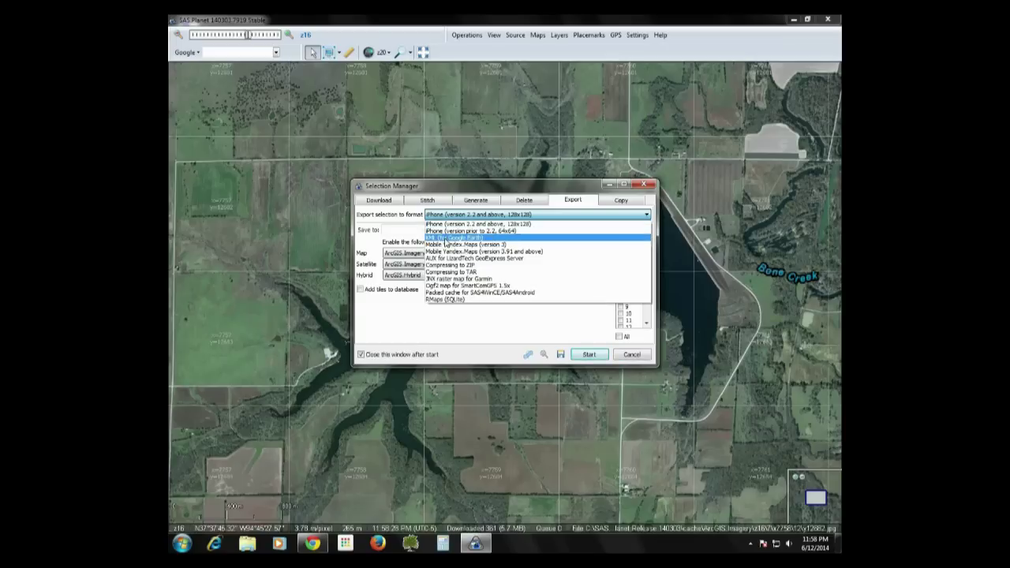
{"action": "left_click", "coordinate": [446, 238]}
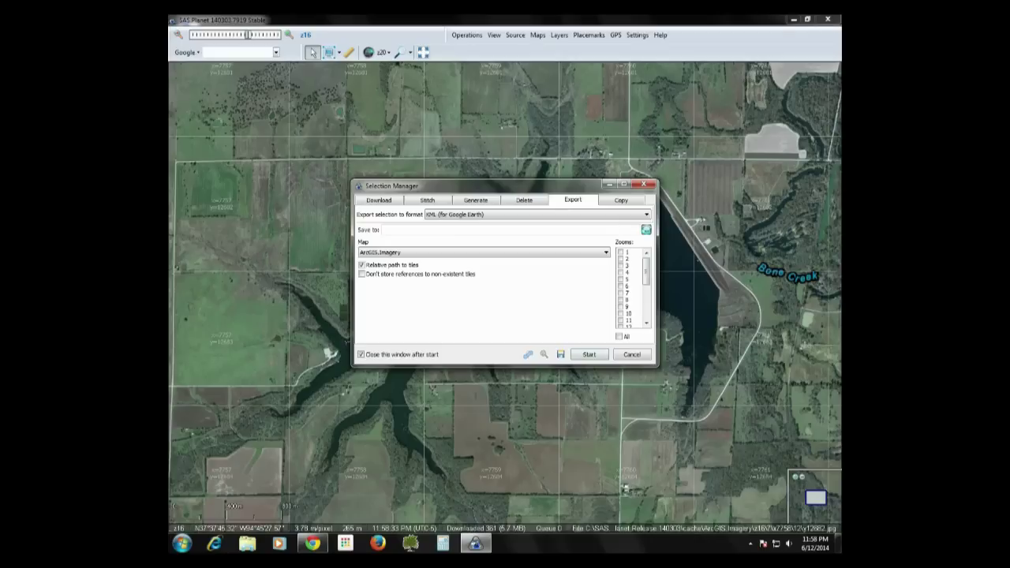
Set the KML export destination to a file named bonecreek on the Desktop.
{"action": "left_click", "coordinate": [646, 230]}
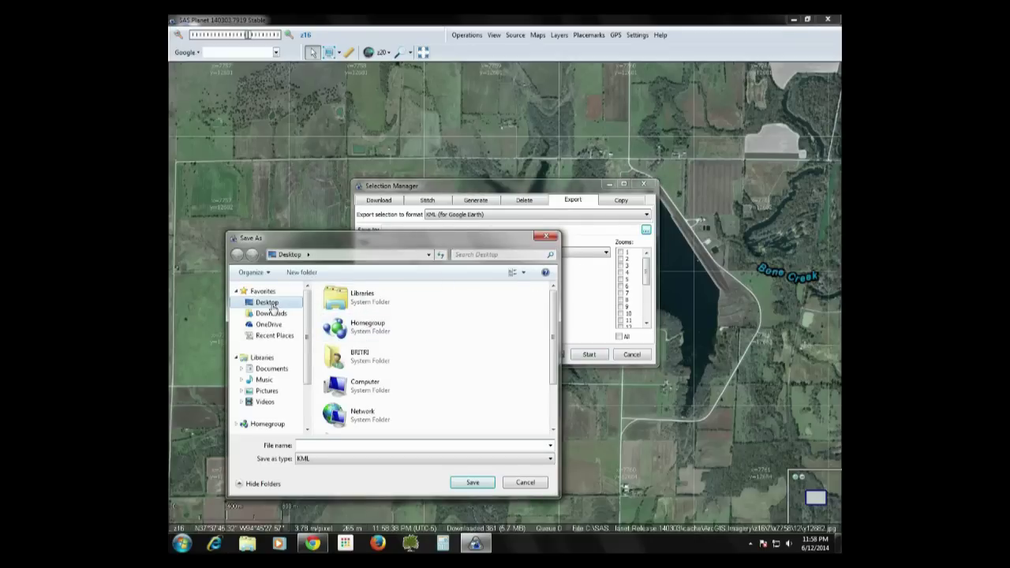
{"action": "left_click", "coordinate": [325, 445]}
{"action": "type", "text": "b"}
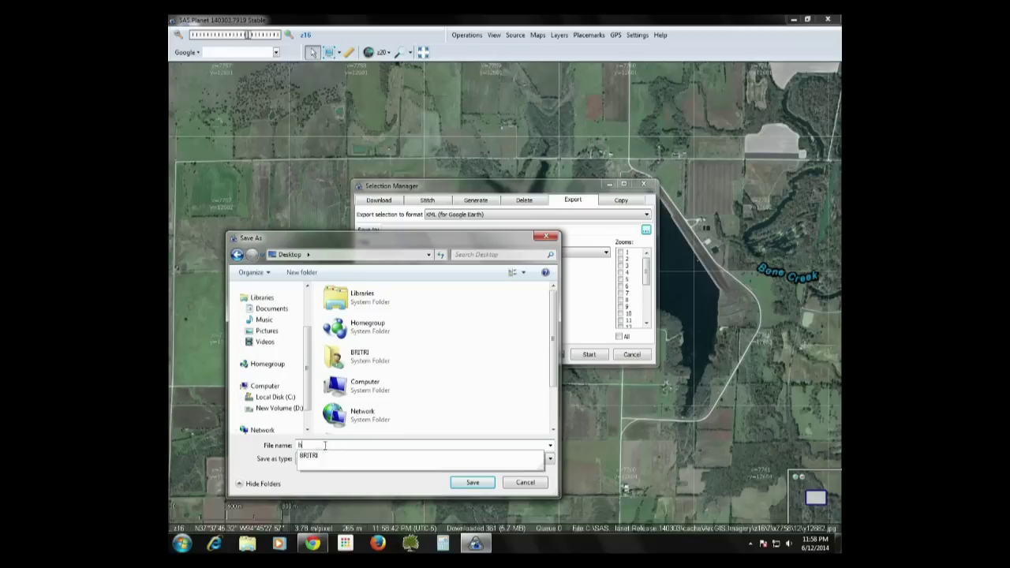
{"action": "type", "text": "onecreek"}
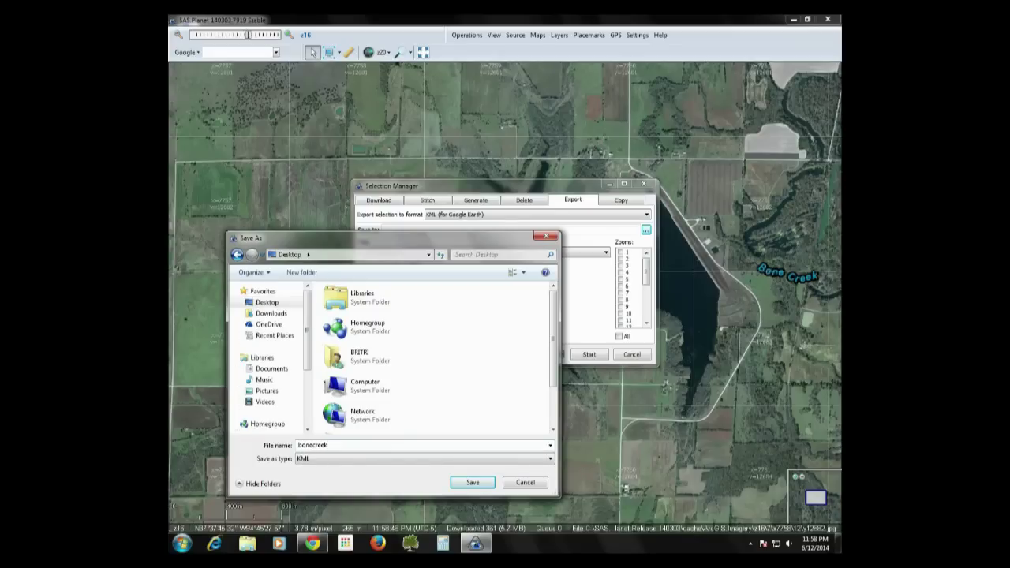
{"action": "left_click", "coordinate": [471, 482]}
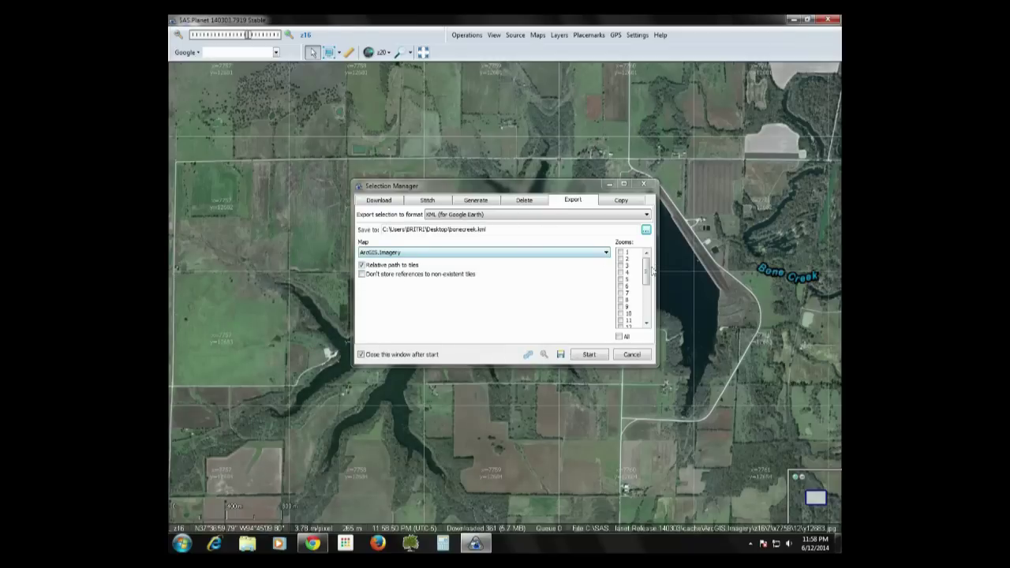
Include zoom levels 16, 17, 18, 19 and 20 in the KML export and start exporting.
{"action": "left_click", "coordinate": [647, 275]}
{"action": "scroll", "coordinate": [629, 288], "scroll_direction": "down", "scroll_amount": 4}
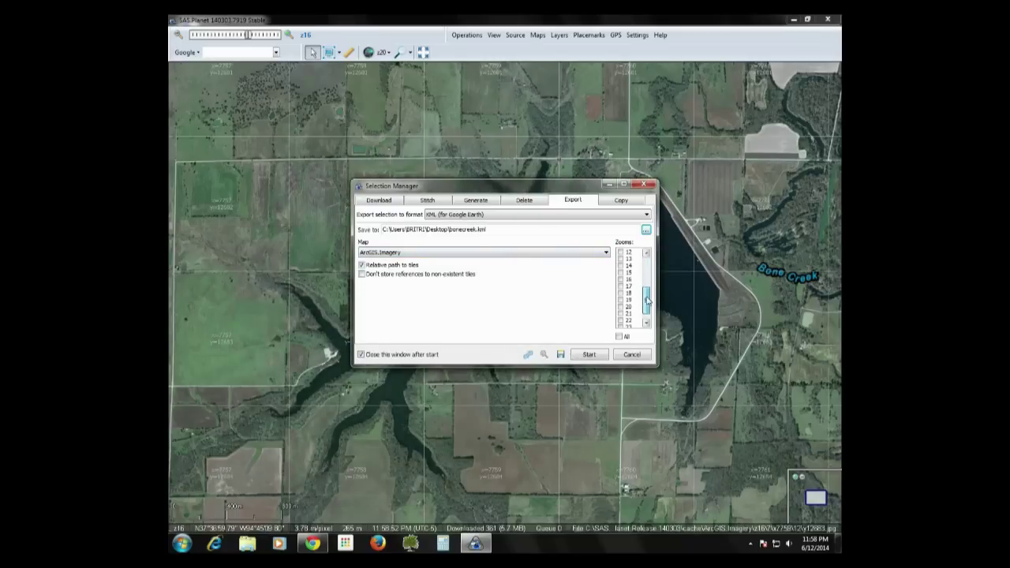
{"action": "left_click", "coordinate": [621, 279]}
{"action": "left_click", "coordinate": [621, 285]}
{"action": "left_click", "coordinate": [621, 293]}
{"action": "left_click", "coordinate": [620, 300]}
{"action": "left_click", "coordinate": [621, 306]}
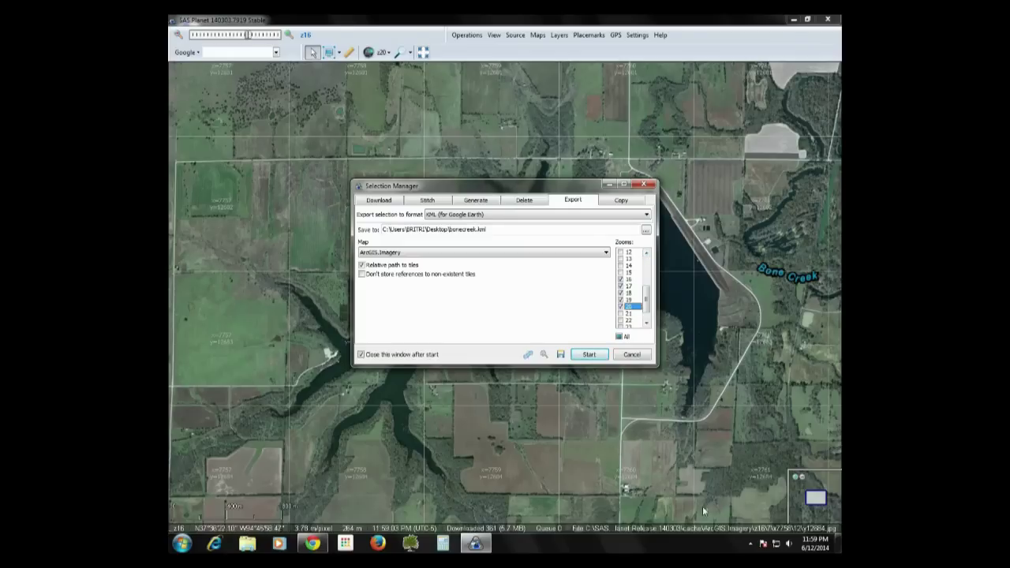
{"action": "left_click", "coordinate": [589, 356]}
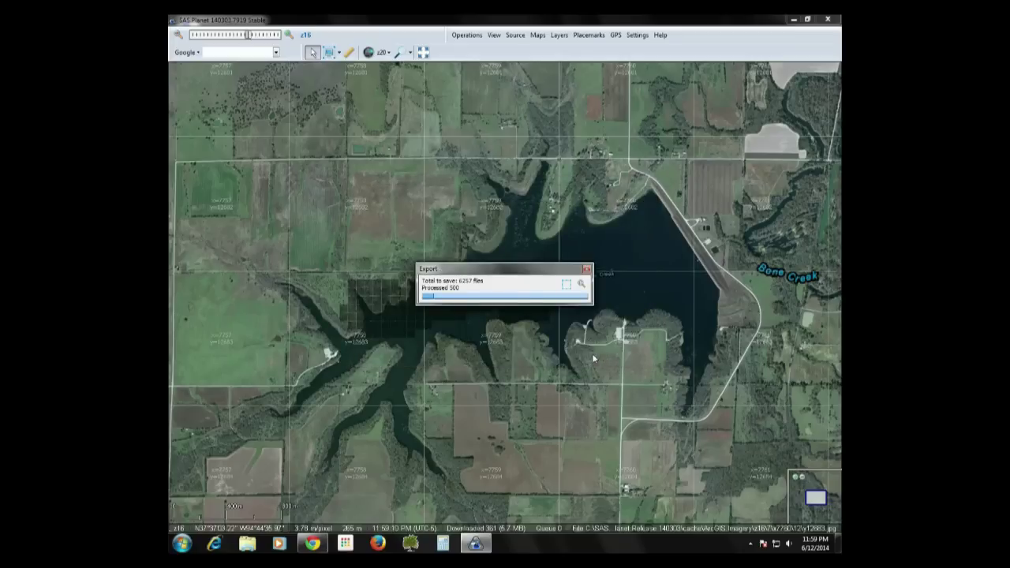
Move the exported bonecreek file to open desktop space, launch Insight Map Creator and shift its window aside.
{"action": "left_click", "coordinate": [793, 19]}
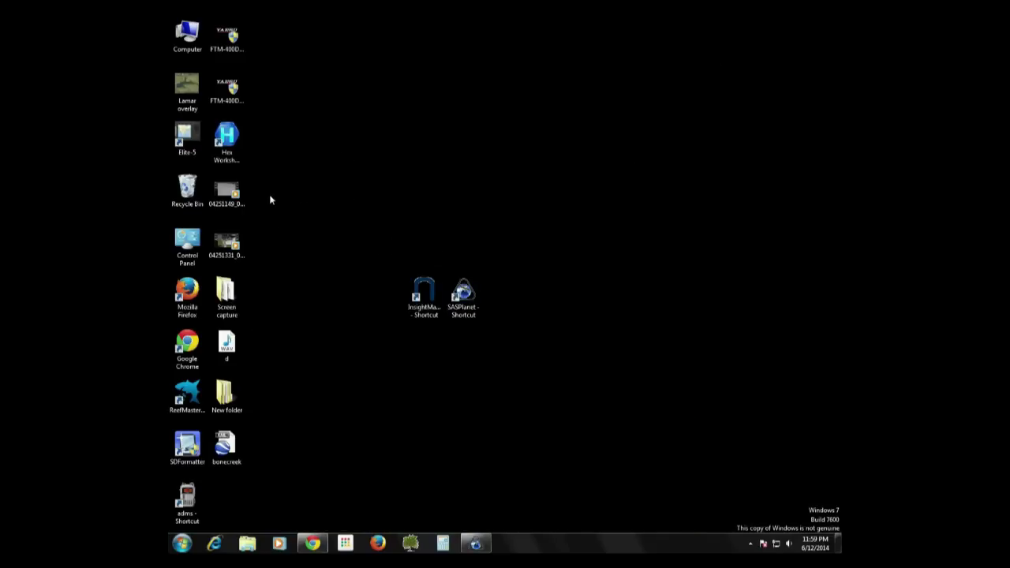
{"action": "left_click_drag", "start_coordinate": [229, 446], "coordinate": [565, 257]}
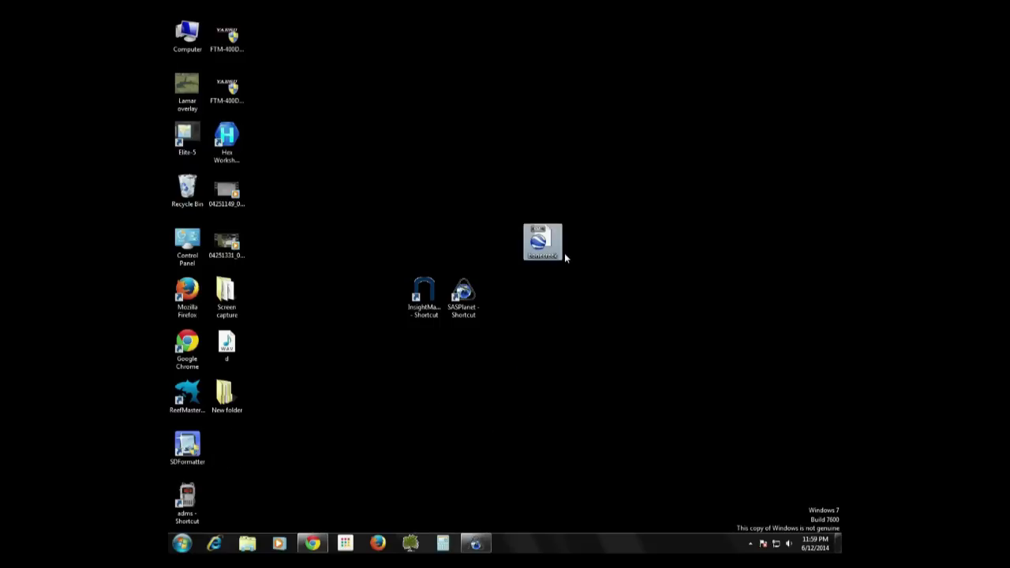
{"action": "left_click", "coordinate": [428, 299]}
{"action": "double_click", "coordinate": [428, 299]}
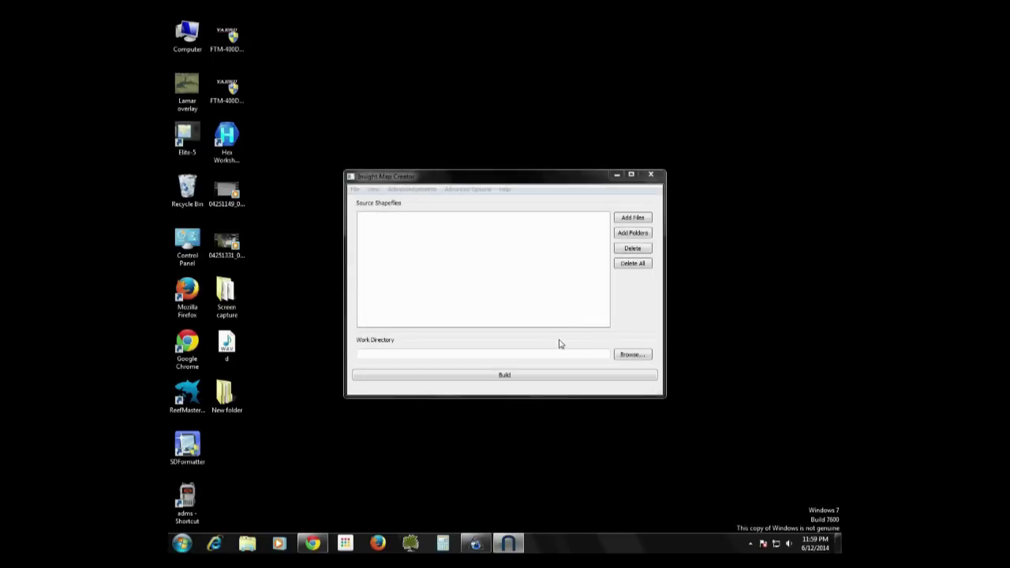
{"action": "left_click_drag", "start_coordinate": [475, 180], "coordinate": [593, 177]}
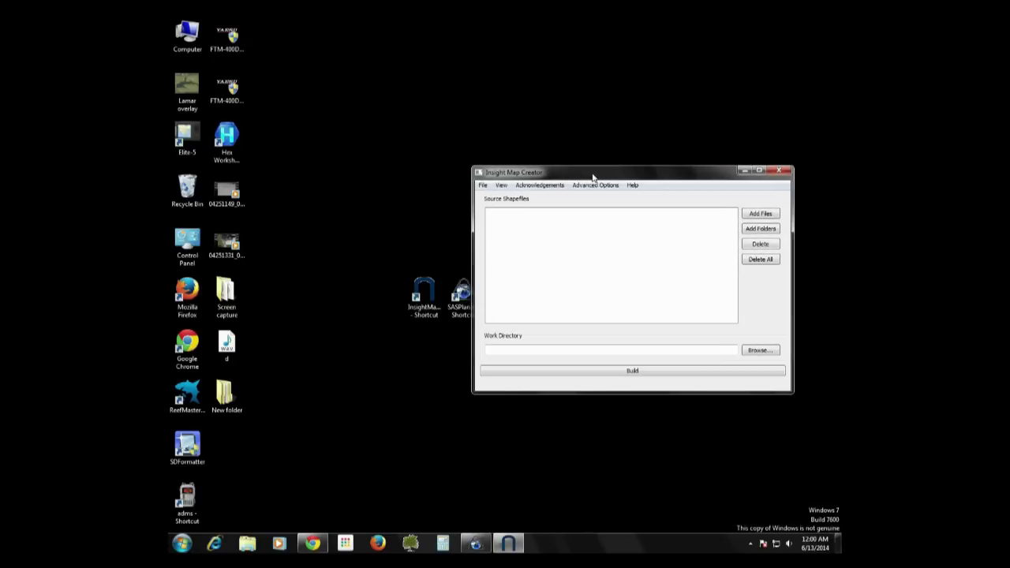
Create a new folder named boonecreek on the desktop.
{"action": "left_click", "coordinate": [312, 102]}
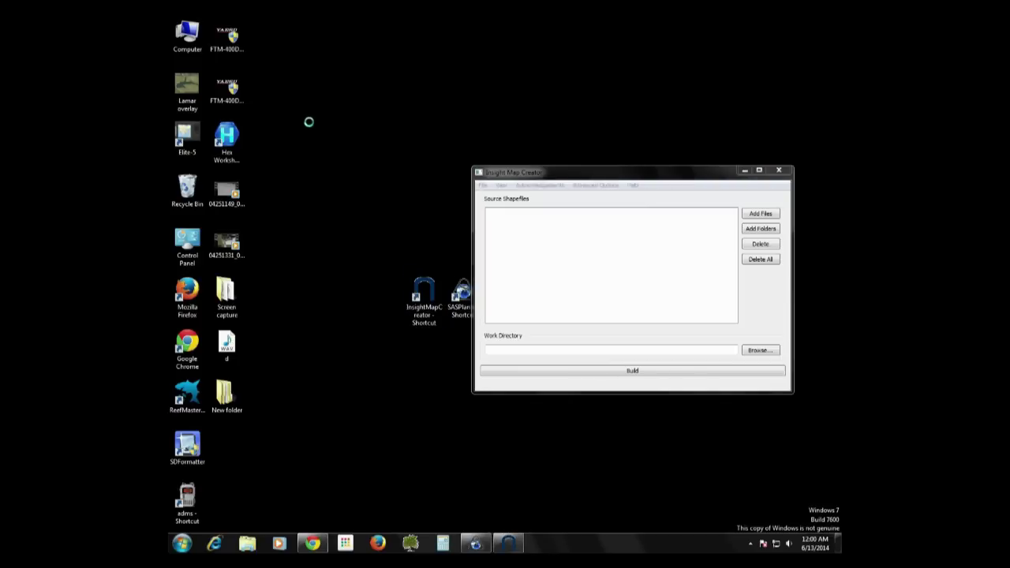
{"action": "right_click", "coordinate": [313, 98]}
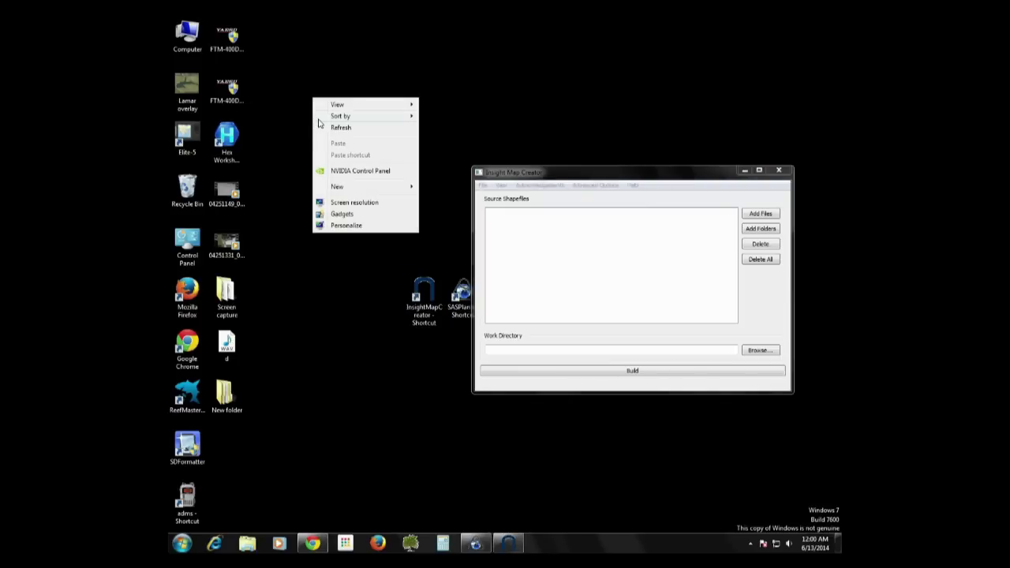
{"action": "mouse_move", "coordinate": [389, 189]}
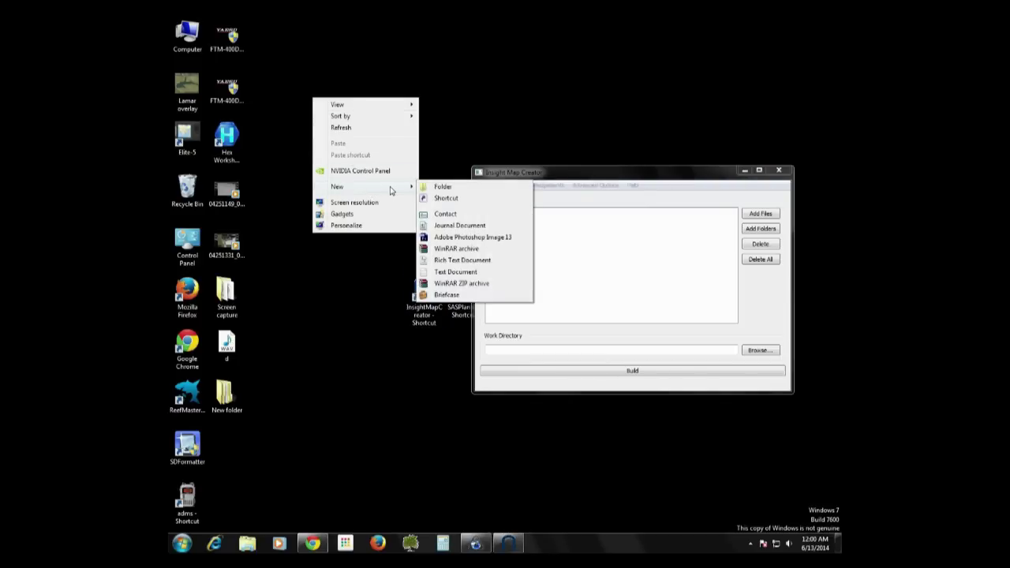
{"action": "left_click", "coordinate": [432, 189]}
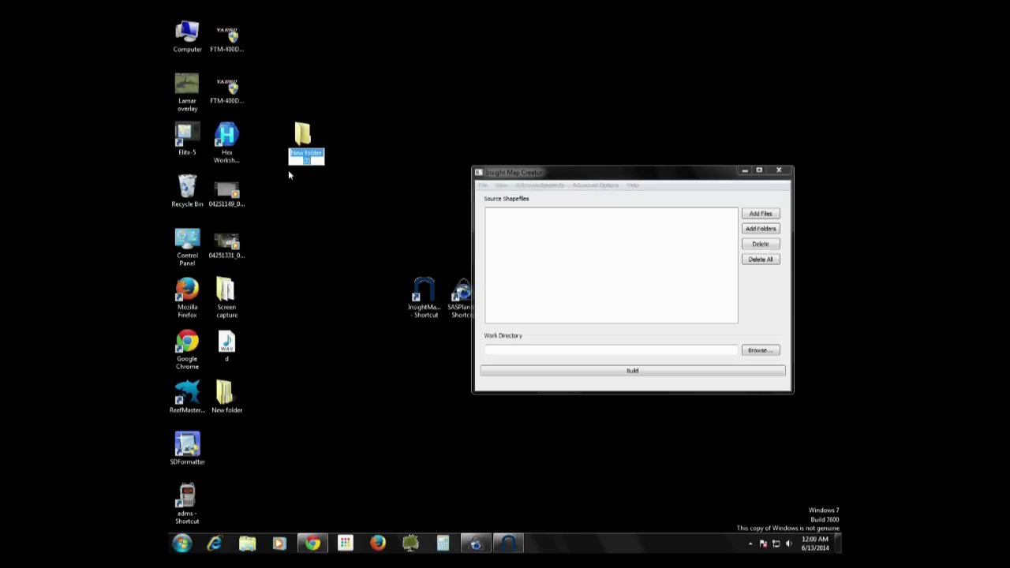
{"action": "type", "text": "boonecreek"}
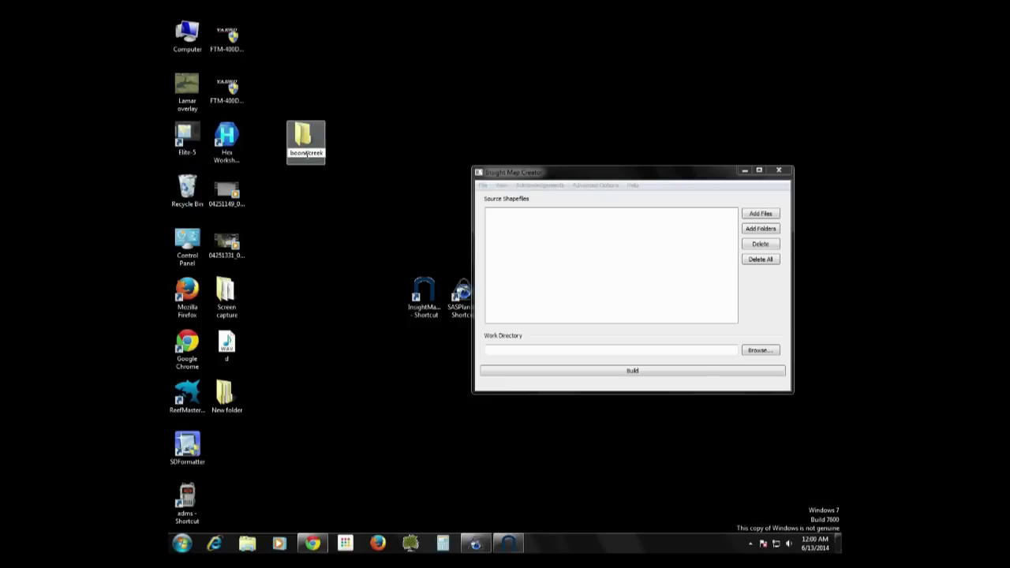
{"action": "key", "text": "Return"}
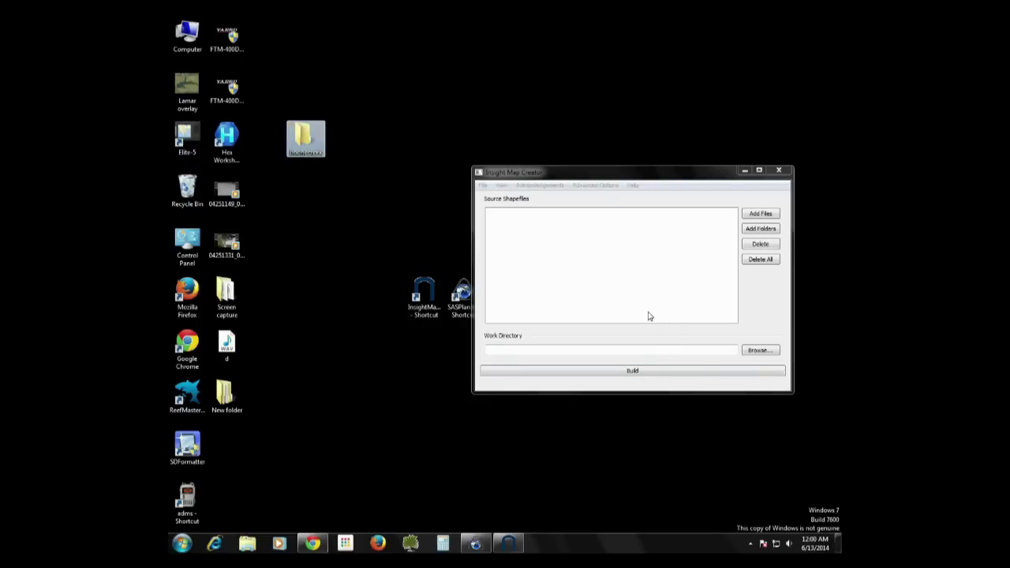
Maximize the Insight Map Creator window.
{"action": "left_click", "coordinate": [502, 185]}
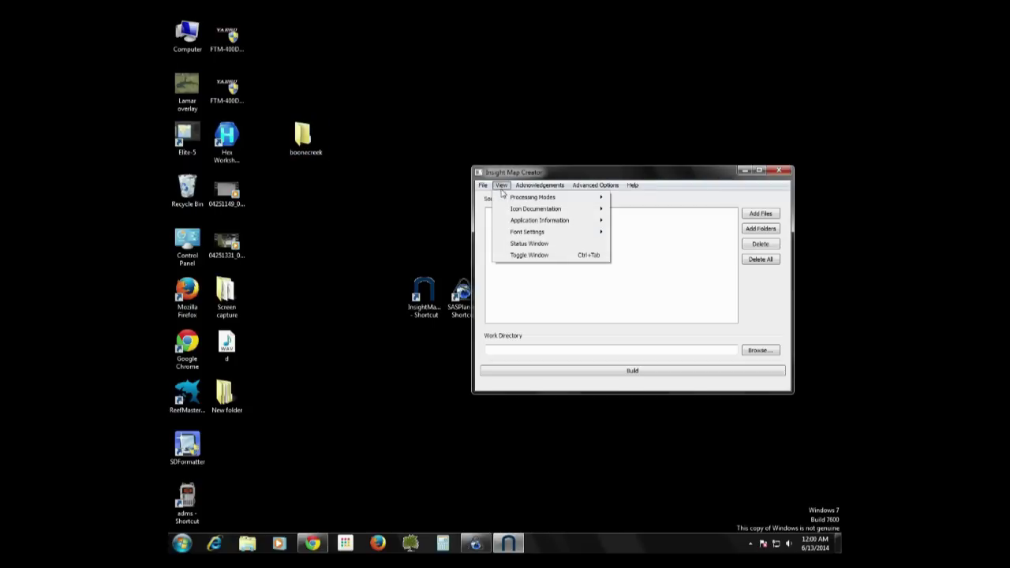
{"action": "left_click", "coordinate": [570, 175]}
{"action": "left_click_drag", "start_coordinate": [565, 172], "coordinate": [489, 173]}
{"action": "left_click", "coordinate": [683, 171]}
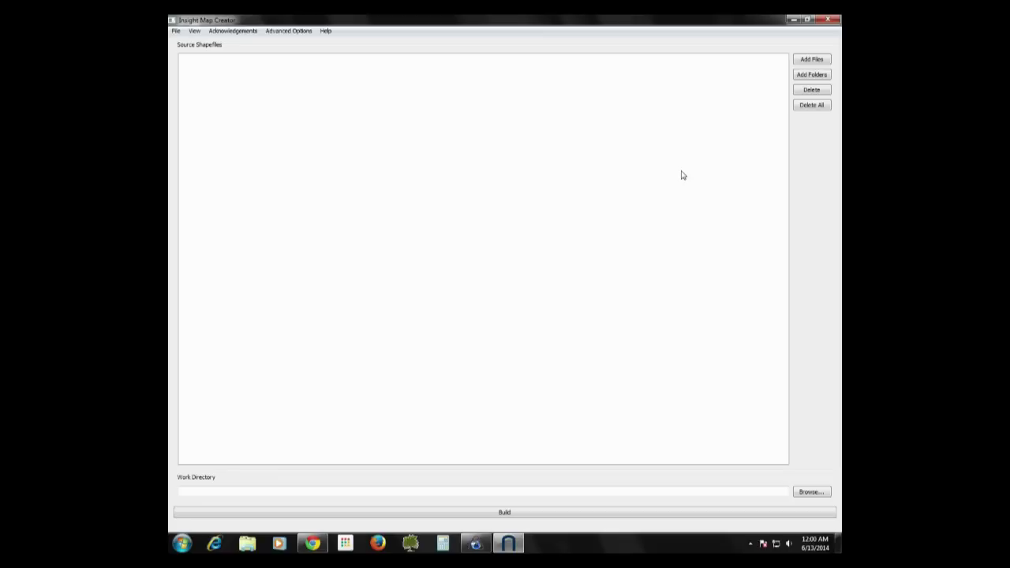
Restore the Insight Map Creator window to its smaller size and switch processing to Keyhole mode.
{"action": "left_click", "coordinate": [806, 19]}
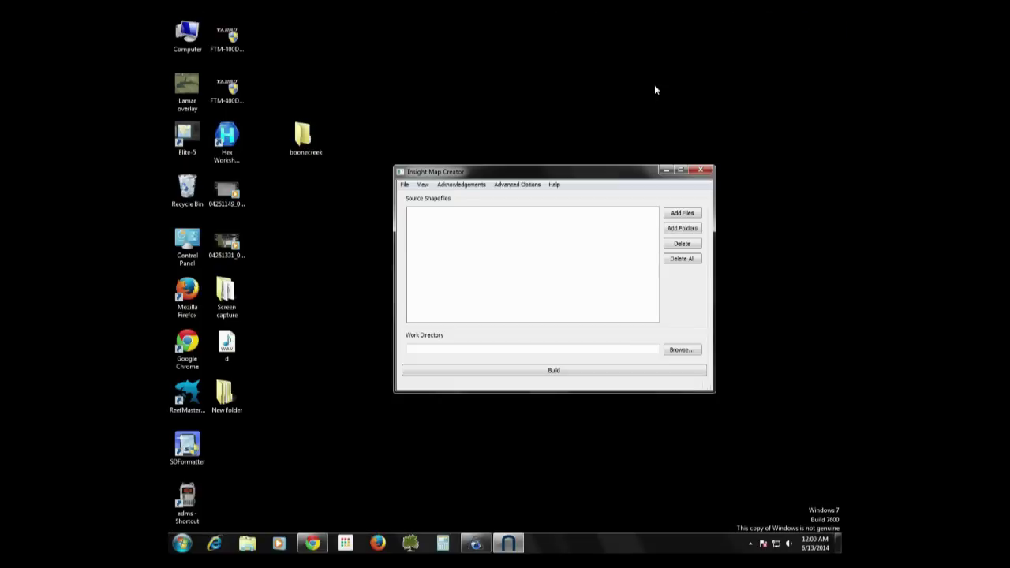
{"action": "left_click", "coordinate": [423, 185]}
{"action": "mouse_move", "coordinate": [478, 198]}
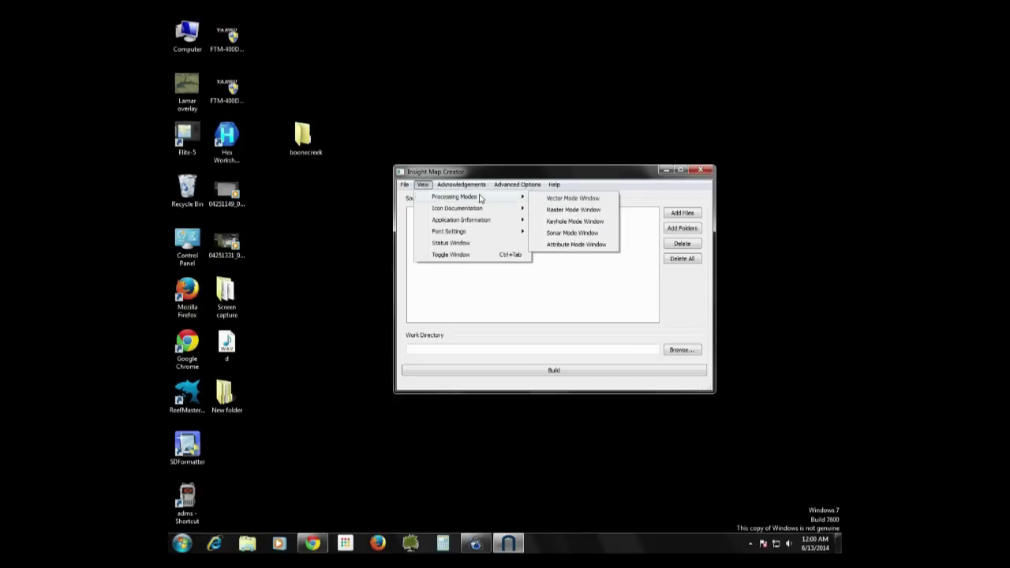
{"action": "left_click", "coordinate": [554, 223]}
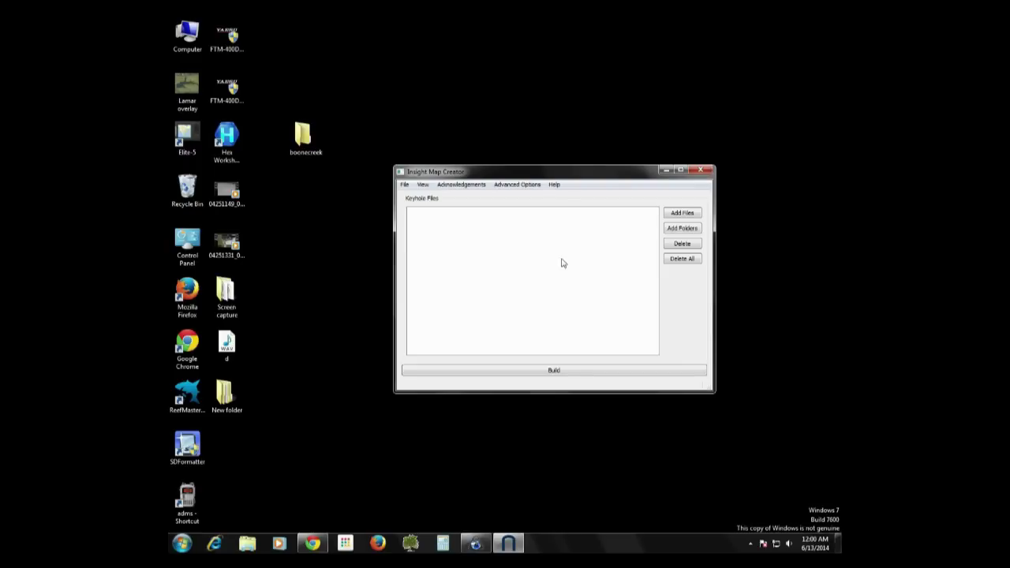
Add the bonecreek KML file from the desktop as the Keyhole source and build it.
{"action": "left_click", "coordinate": [680, 215]}
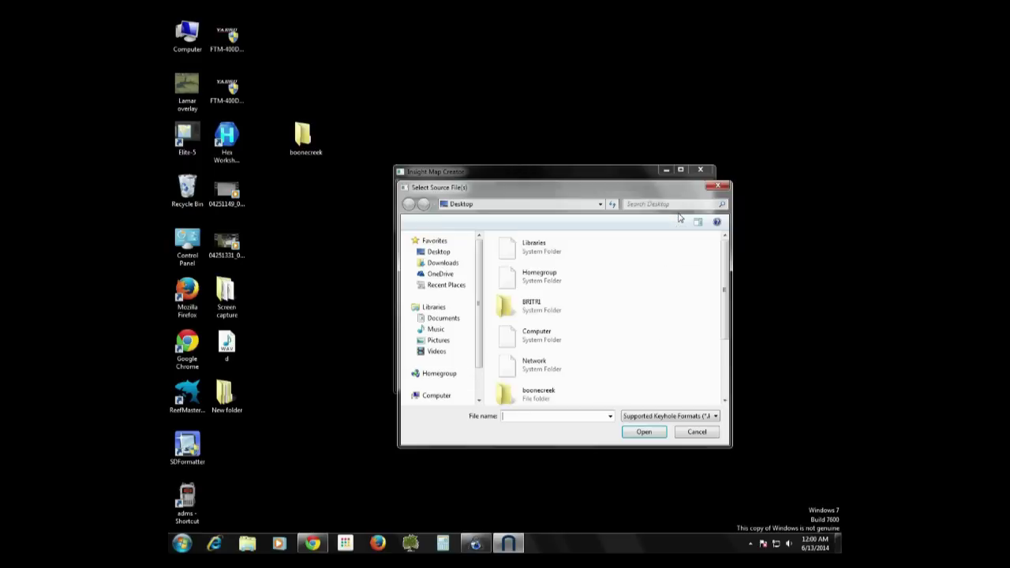
{"action": "left_click_drag", "start_coordinate": [726, 265], "coordinate": [733, 341]}
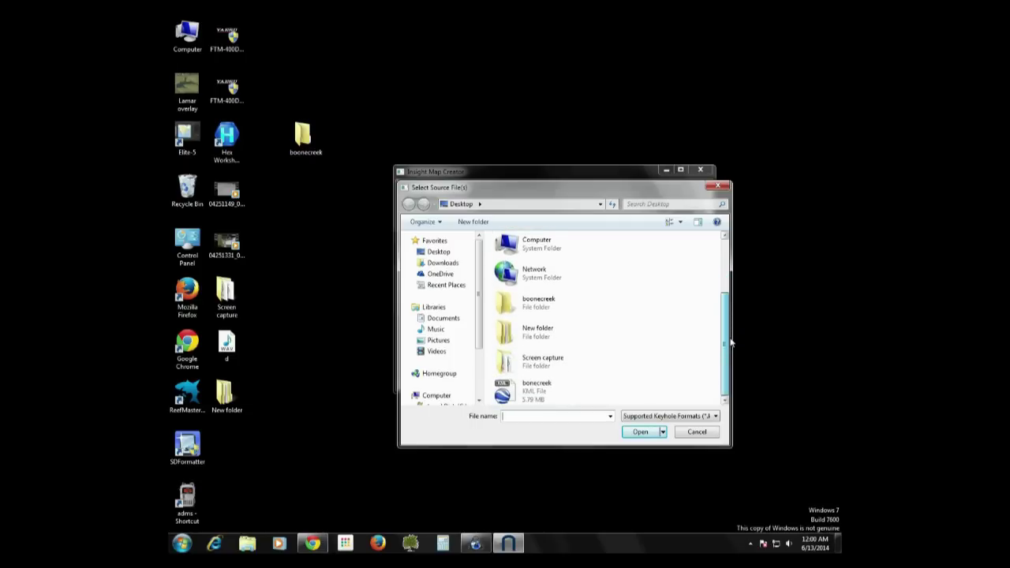
{"action": "left_click", "coordinate": [540, 392]}
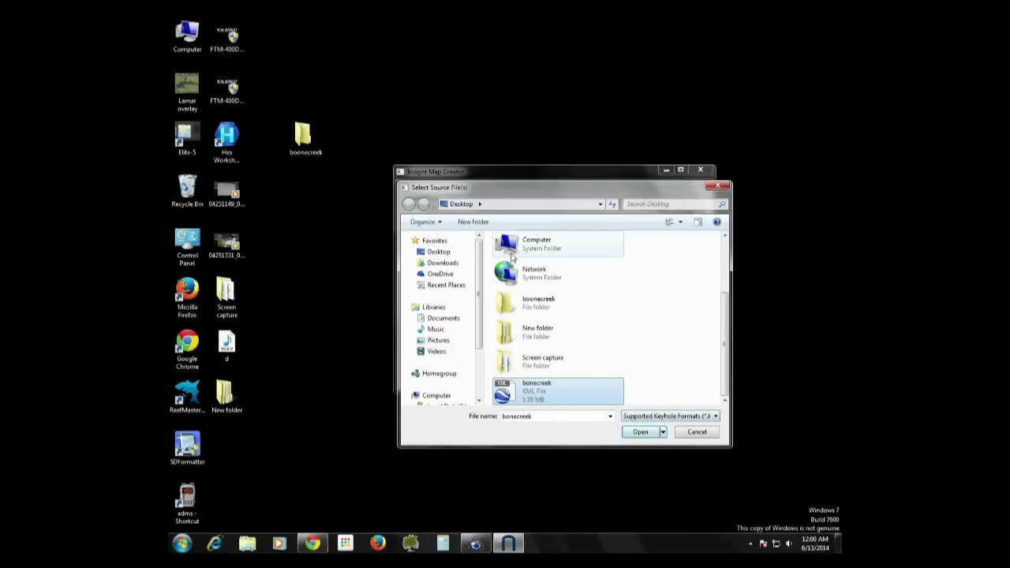
{"action": "left_click", "coordinate": [640, 432]}
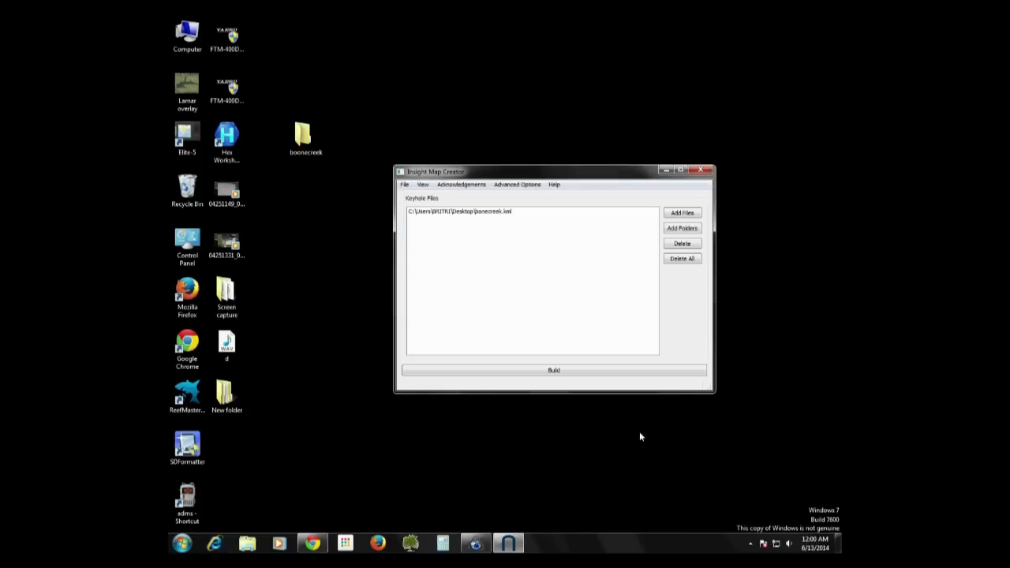
{"action": "left_click", "coordinate": [554, 370]}
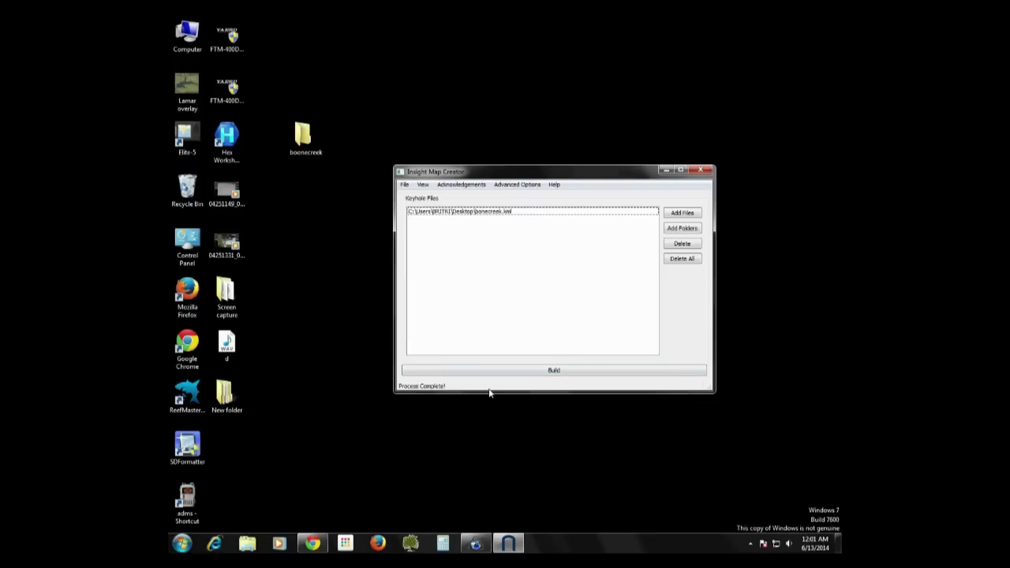
Switch the processing mode to Raster mode.
{"action": "left_click", "coordinate": [425, 187]}
{"action": "mouse_move", "coordinate": [428, 197]}
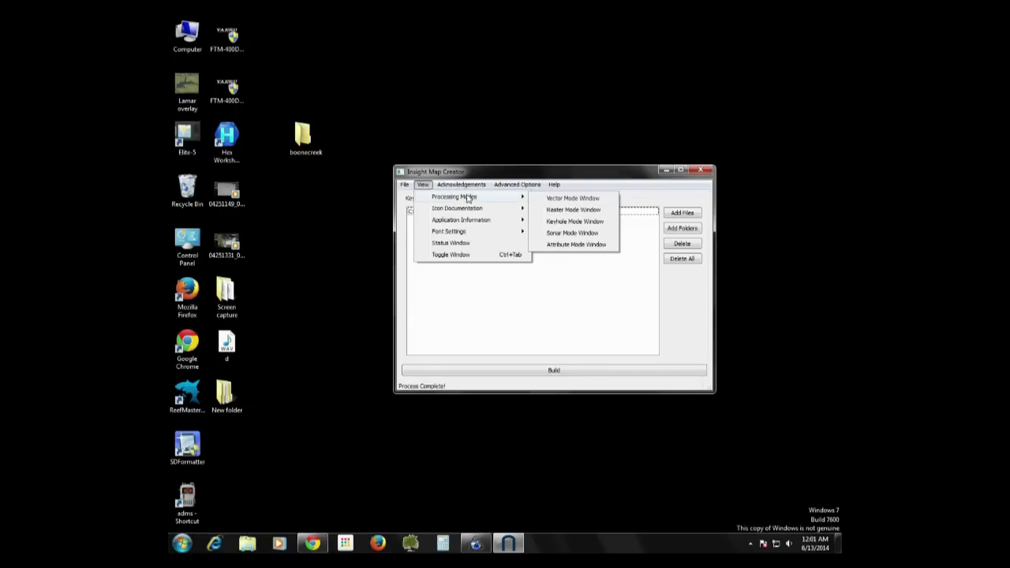
{"action": "left_click", "coordinate": [562, 212]}
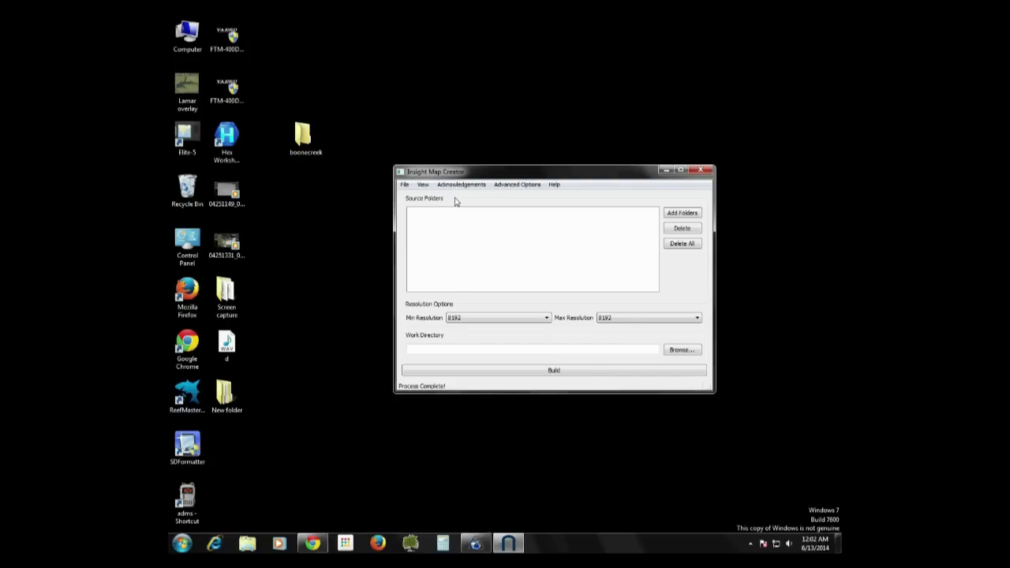
Add the ArcGIS.Imagery folder from the SAS.Planet.Release.140303 cache as the raster source folder.
{"action": "left_click", "coordinate": [684, 213]}
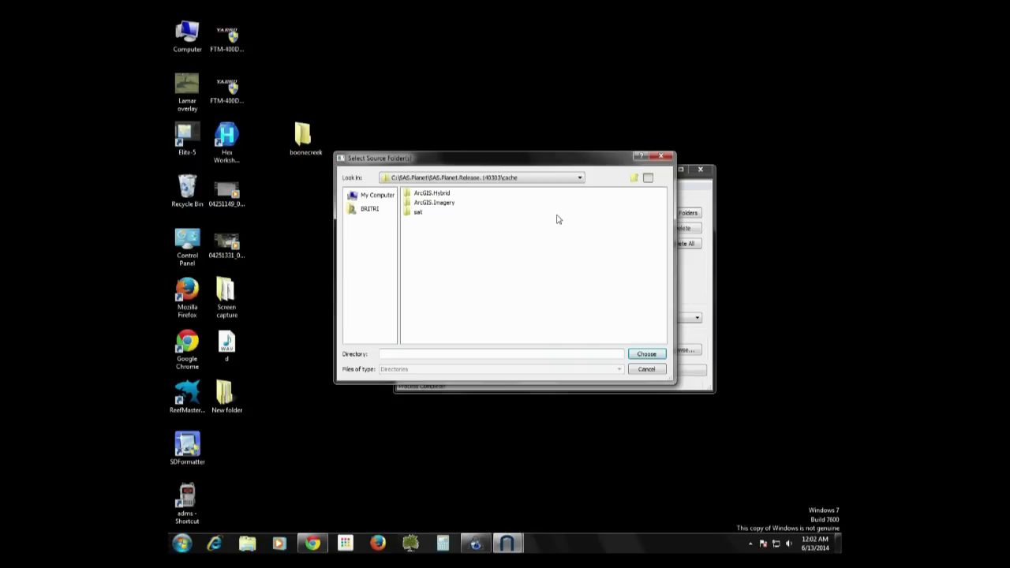
{"action": "left_click", "coordinate": [580, 181]}
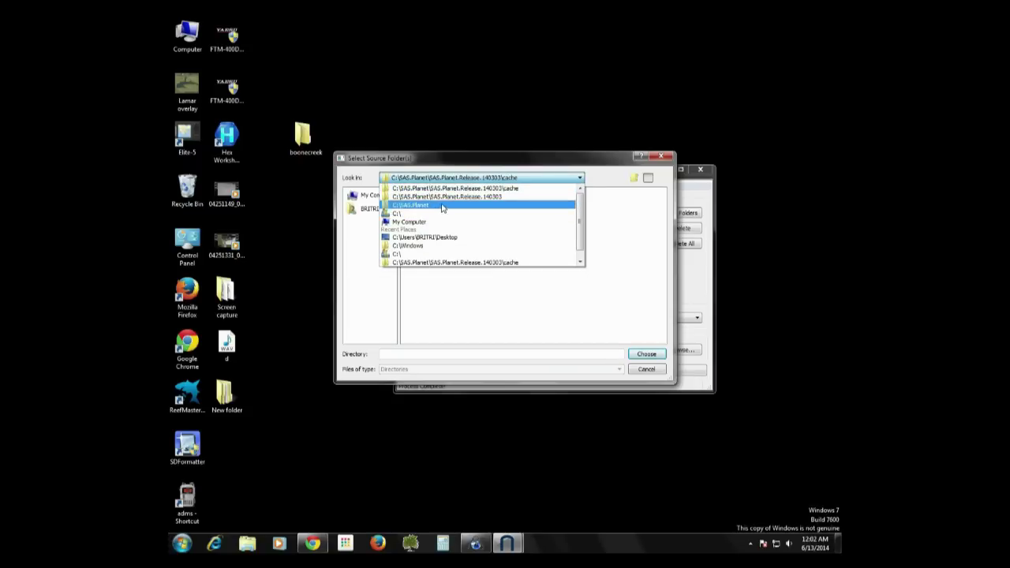
{"action": "left_click", "coordinate": [445, 208]}
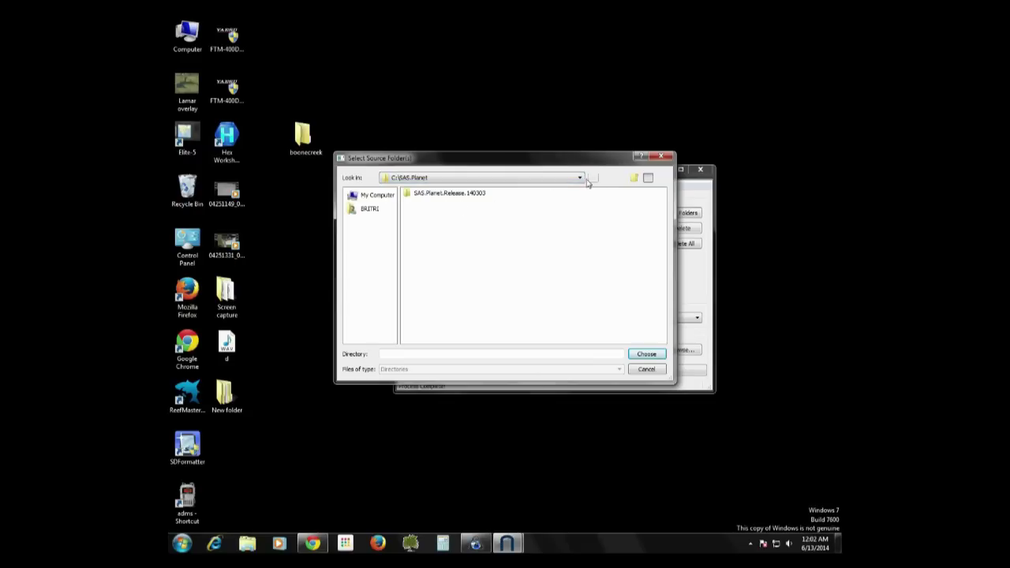
{"action": "double_click", "coordinate": [479, 200]}
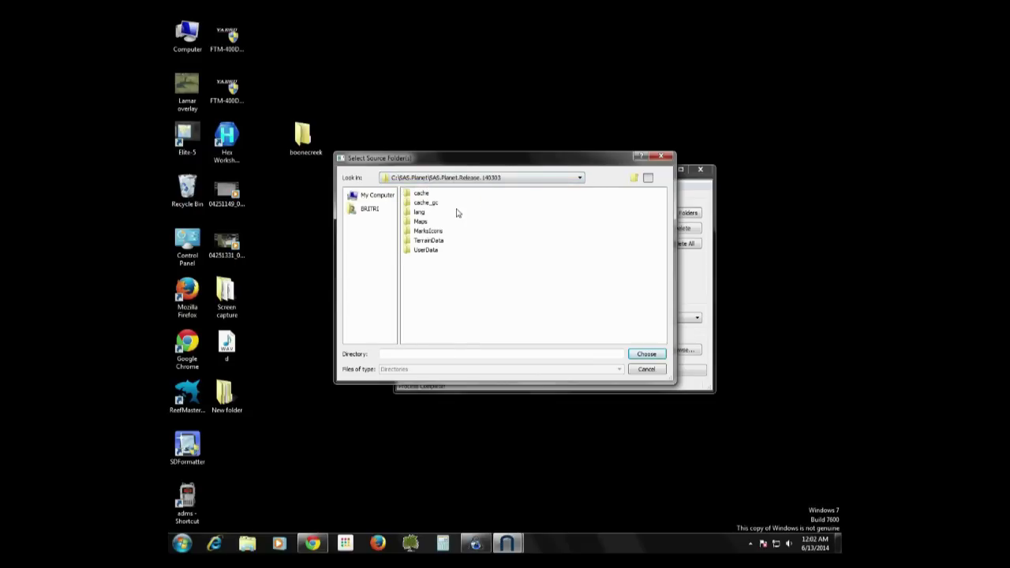
{"action": "double_click", "coordinate": [430, 193]}
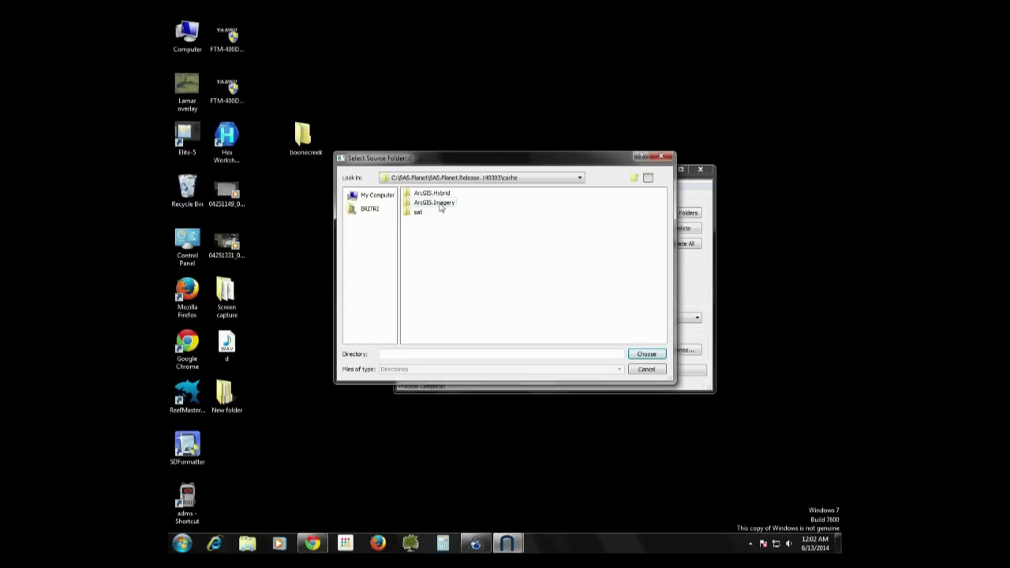
{"action": "left_click", "coordinate": [441, 208]}
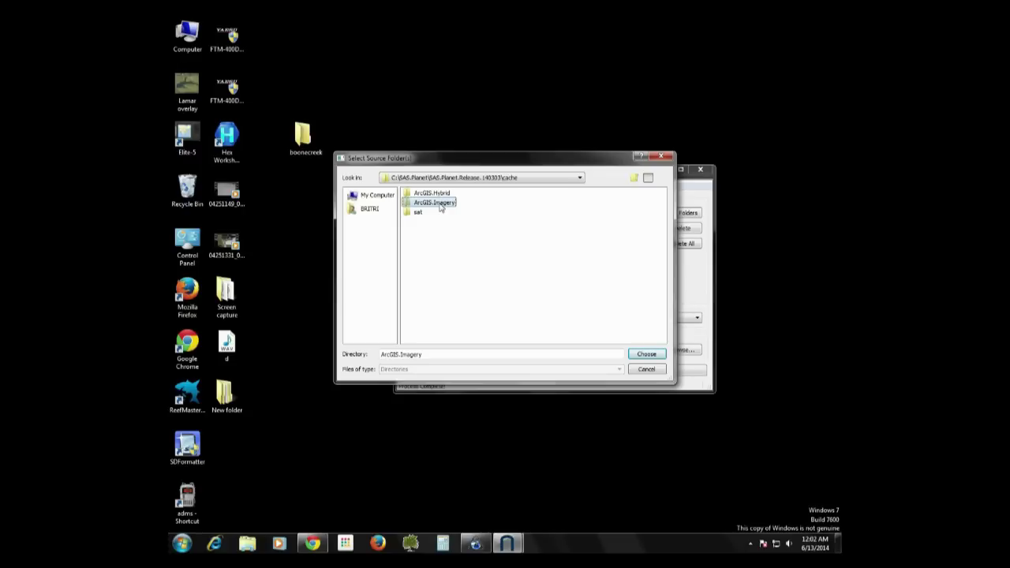
{"action": "double_click", "coordinate": [441, 206]}
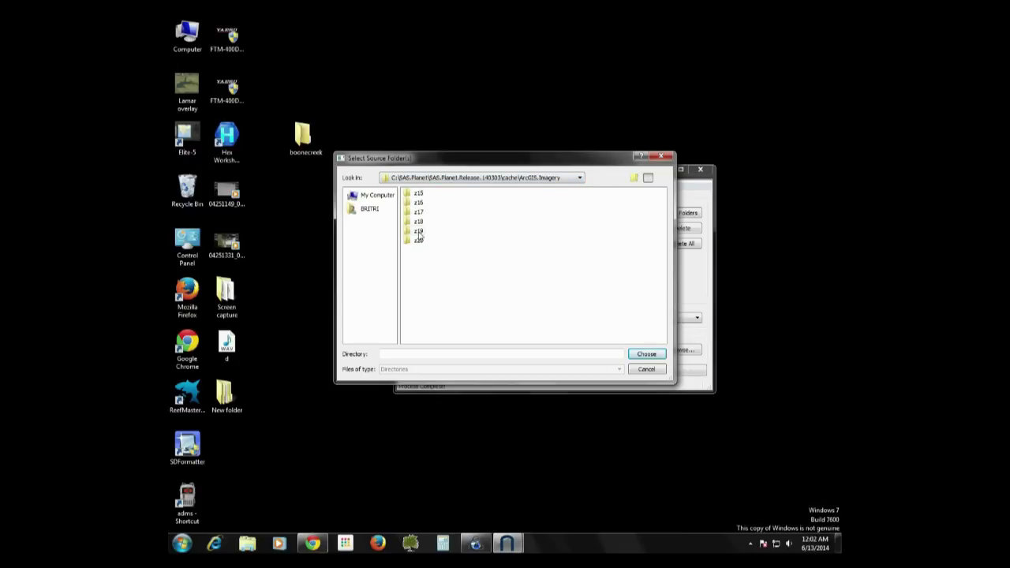
{"action": "left_click", "coordinate": [581, 178]}
{"action": "left_click", "coordinate": [494, 197]}
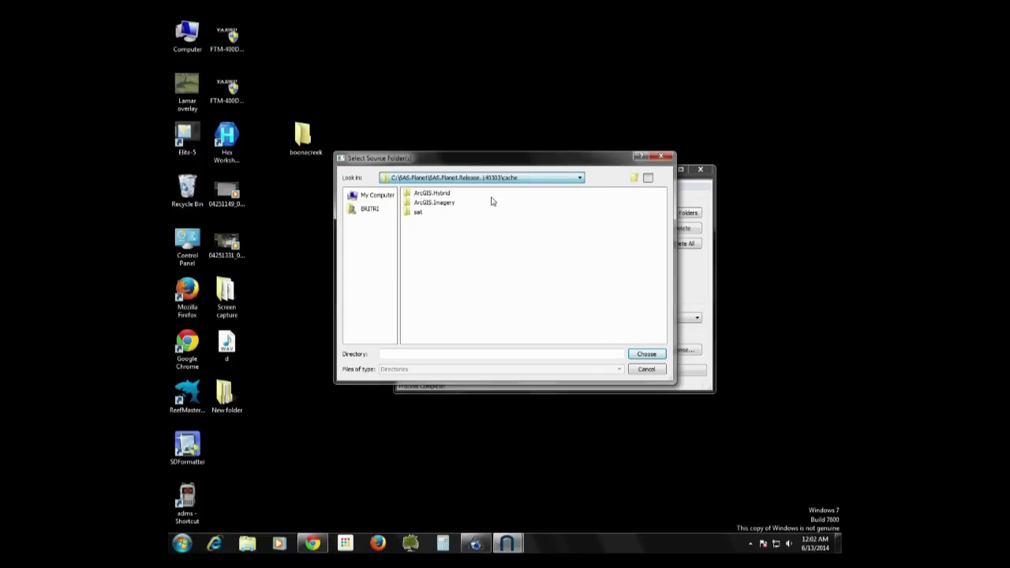
{"action": "left_click", "coordinate": [442, 203]}
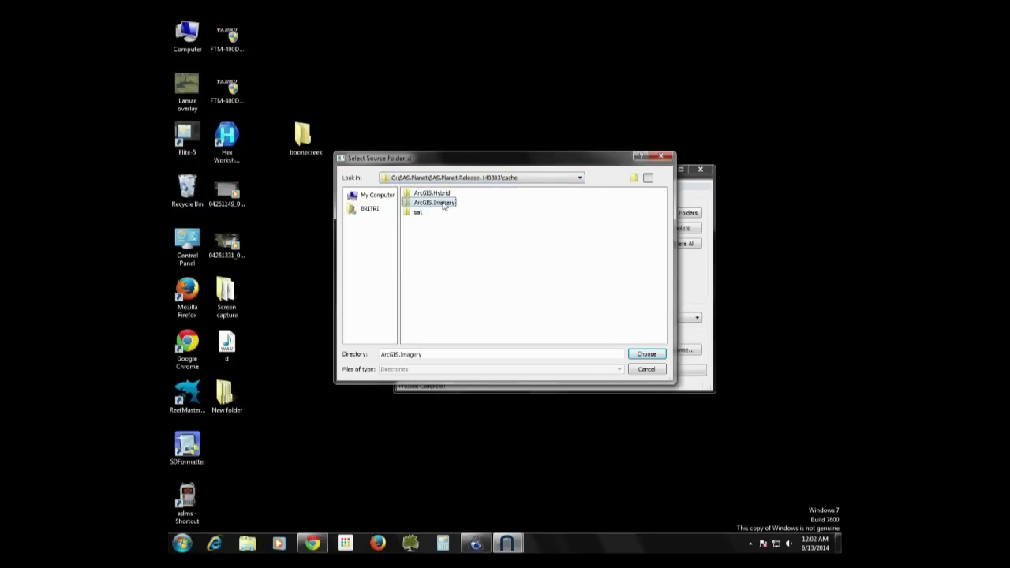
{"action": "left_click", "coordinate": [640, 352]}
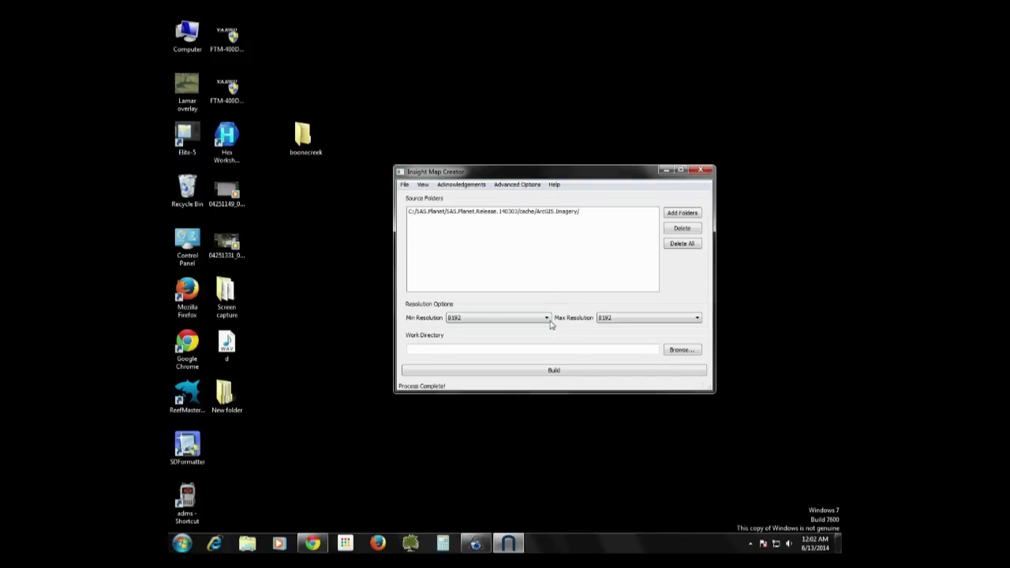
Set the raster minimum resolution to 1 and the maximum resolution to 8.
{"action": "left_click", "coordinate": [545, 318]}
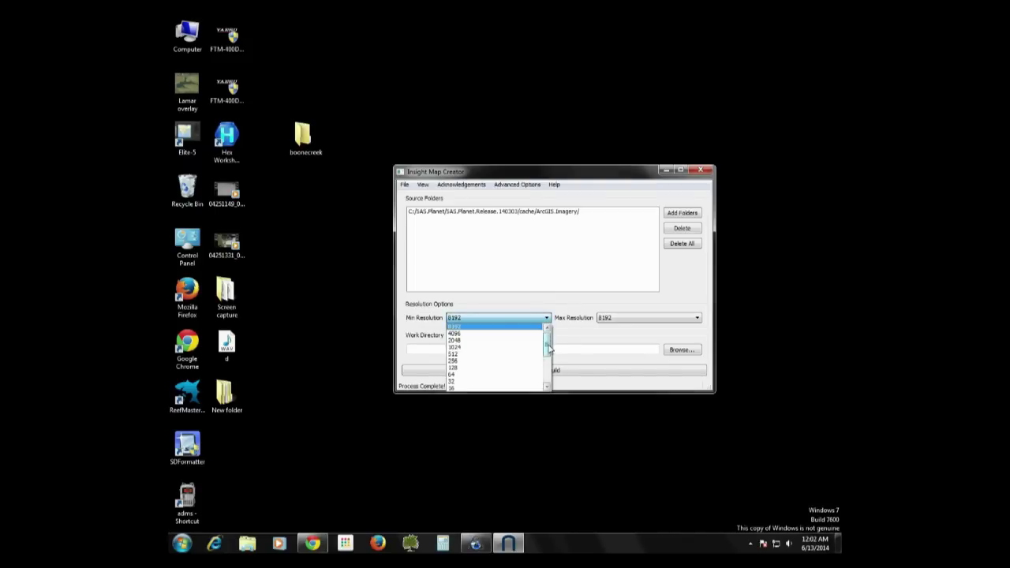
{"action": "scroll", "coordinate": [548, 354], "scroll_direction": "down", "scroll_amount": 1}
{"action": "scroll", "coordinate": [548, 353], "scroll_direction": "down", "scroll_amount": 3}
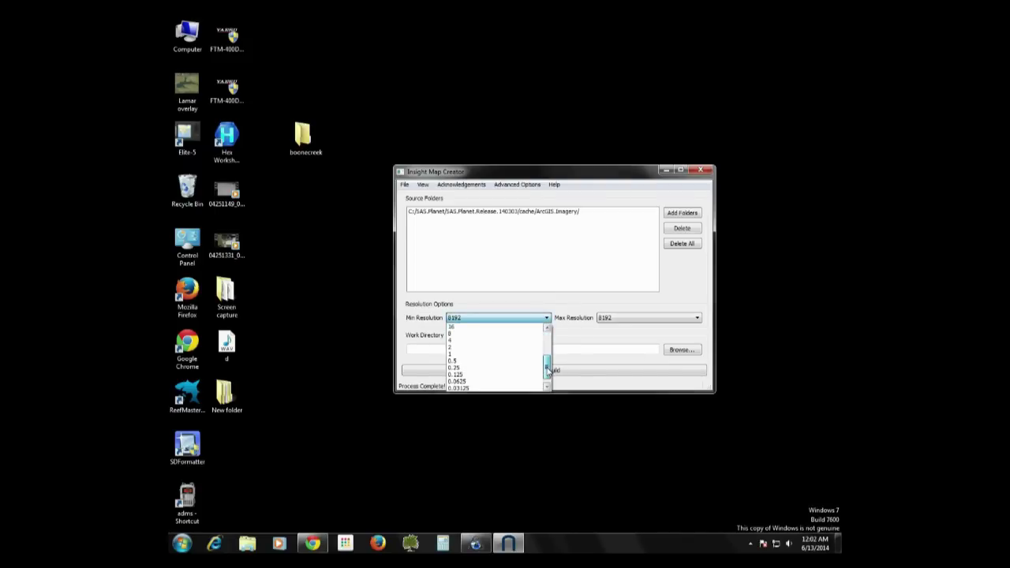
{"action": "left_click", "coordinate": [500, 355]}
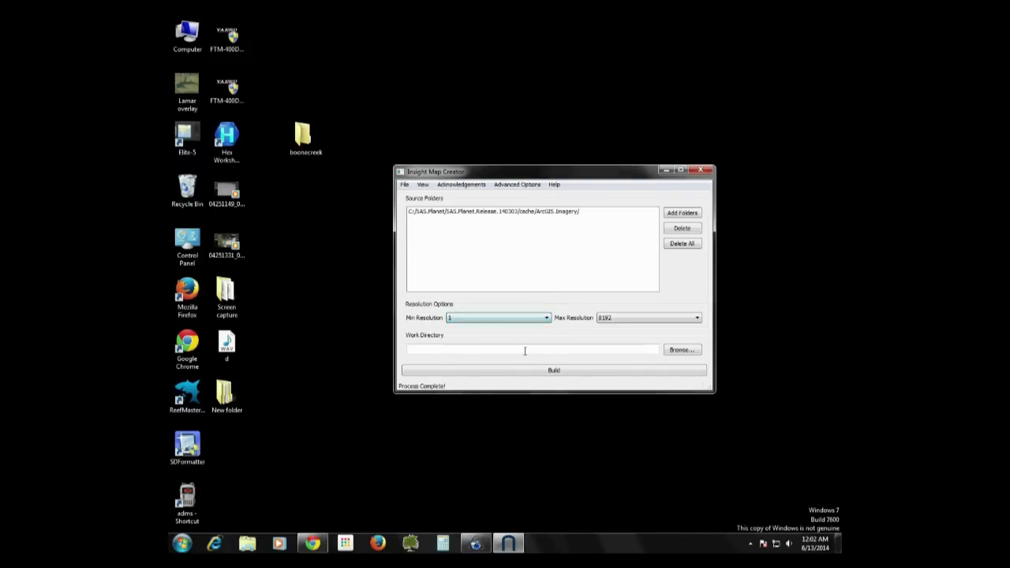
{"action": "left_click", "coordinate": [698, 318]}
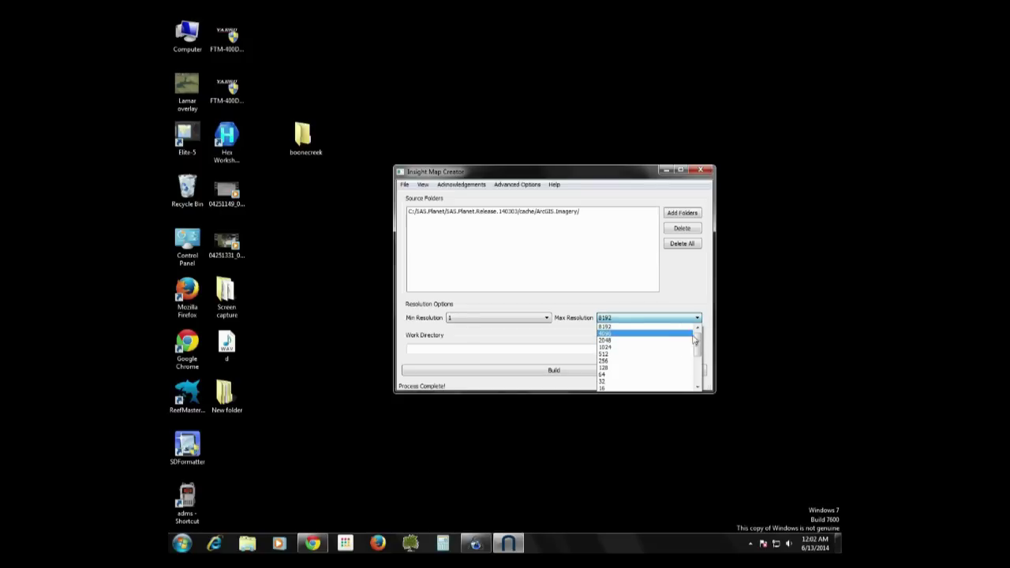
{"action": "left_click_drag", "start_coordinate": [697, 344], "coordinate": [696, 355]}
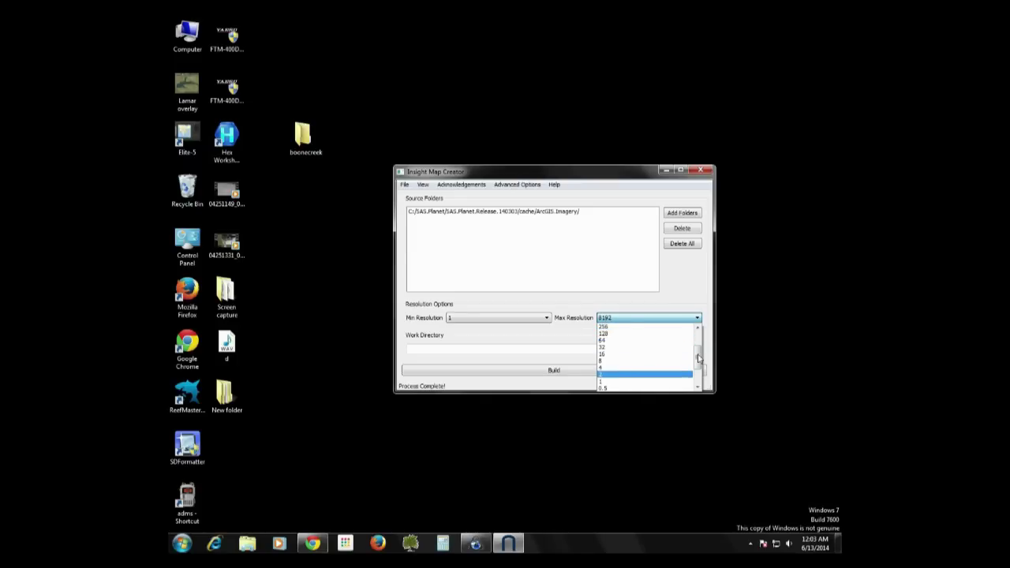
{"action": "left_click", "coordinate": [629, 362]}
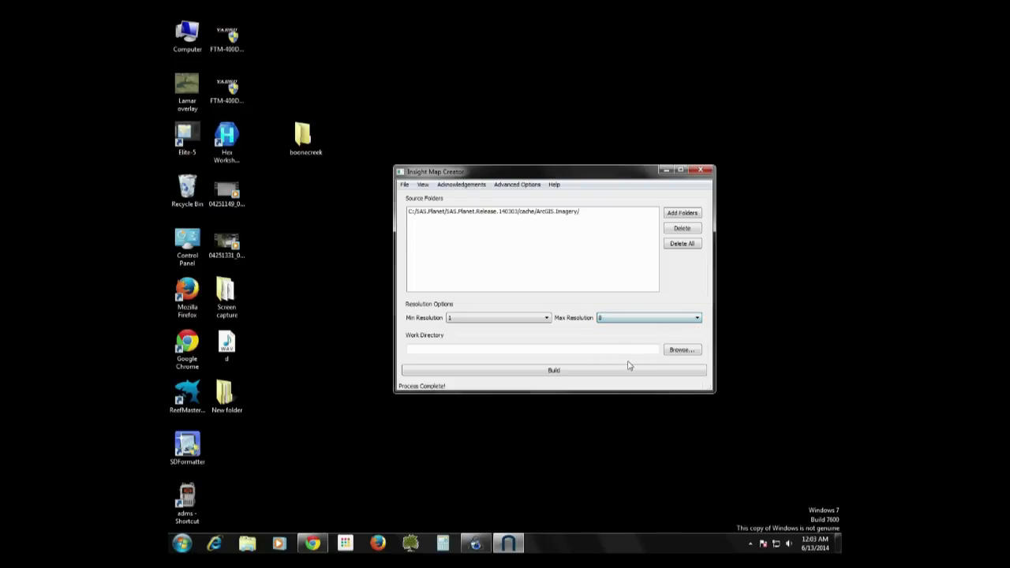
{"action": "left_click", "coordinate": [696, 319]}
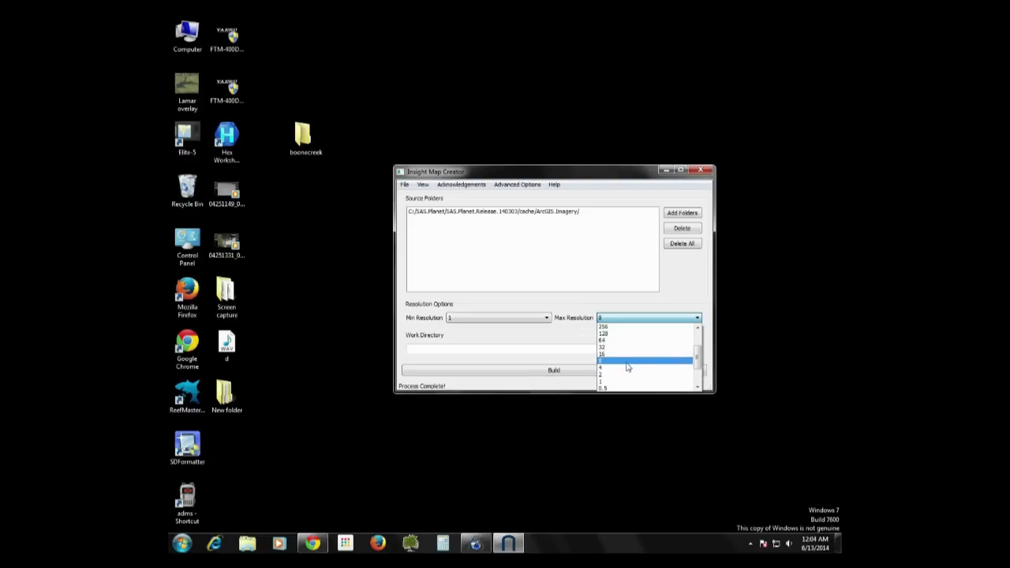
{"action": "left_click", "coordinate": [627, 365]}
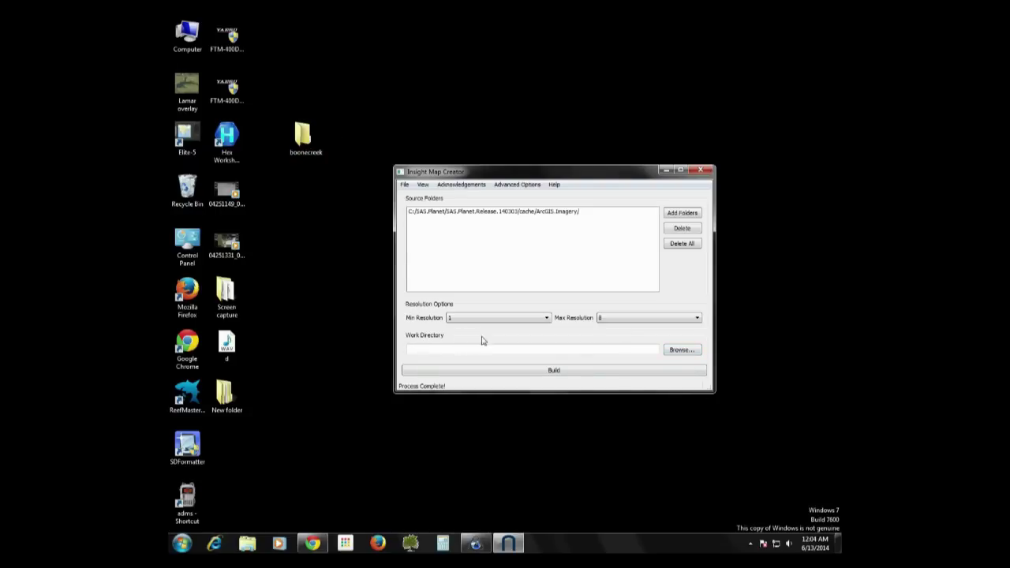
Set the boonecreek folder on the desktop as the work directory.
{"action": "left_click", "coordinate": [681, 354]}
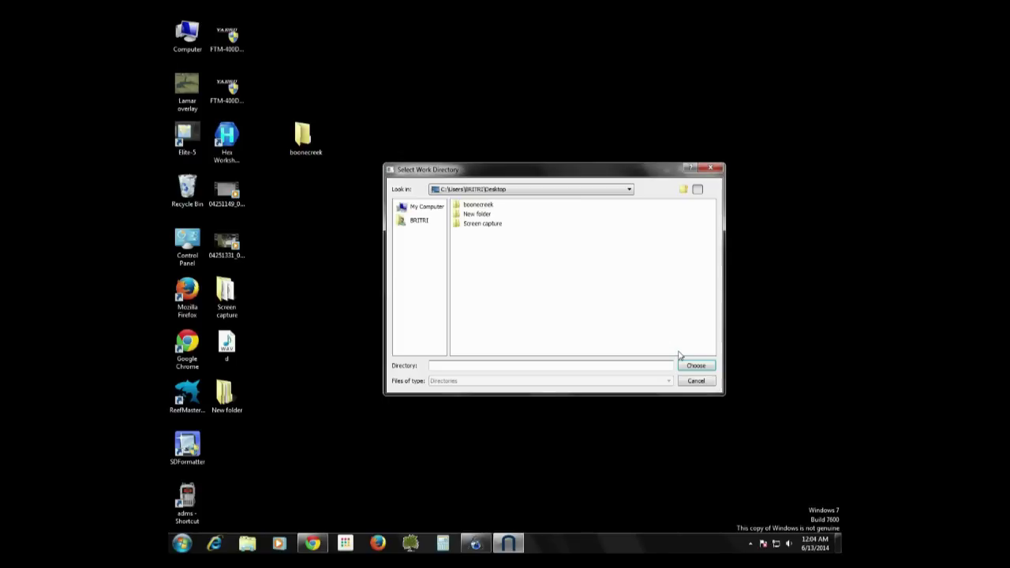
{"action": "left_click", "coordinate": [432, 223]}
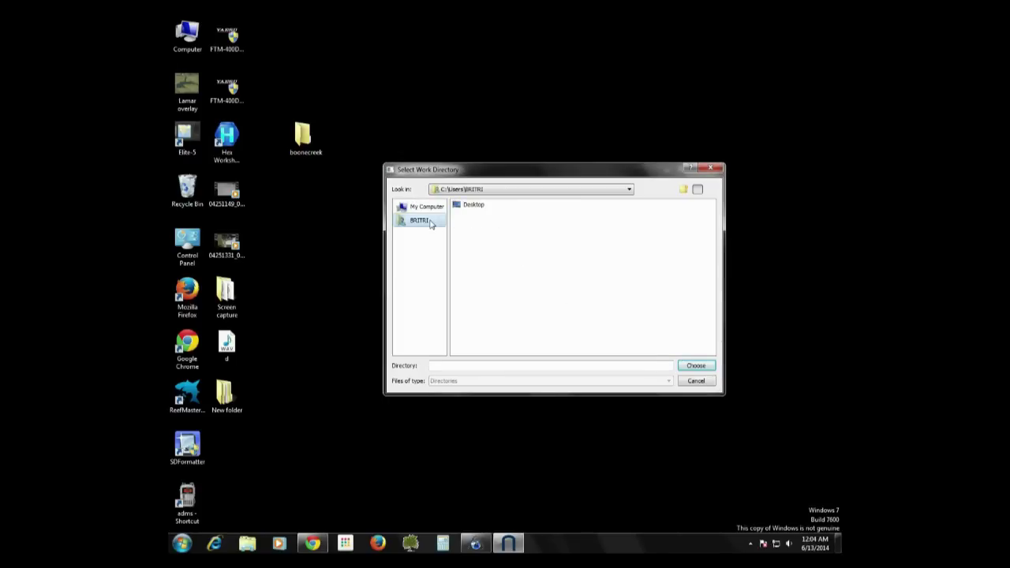
{"action": "left_click", "coordinate": [480, 217]}
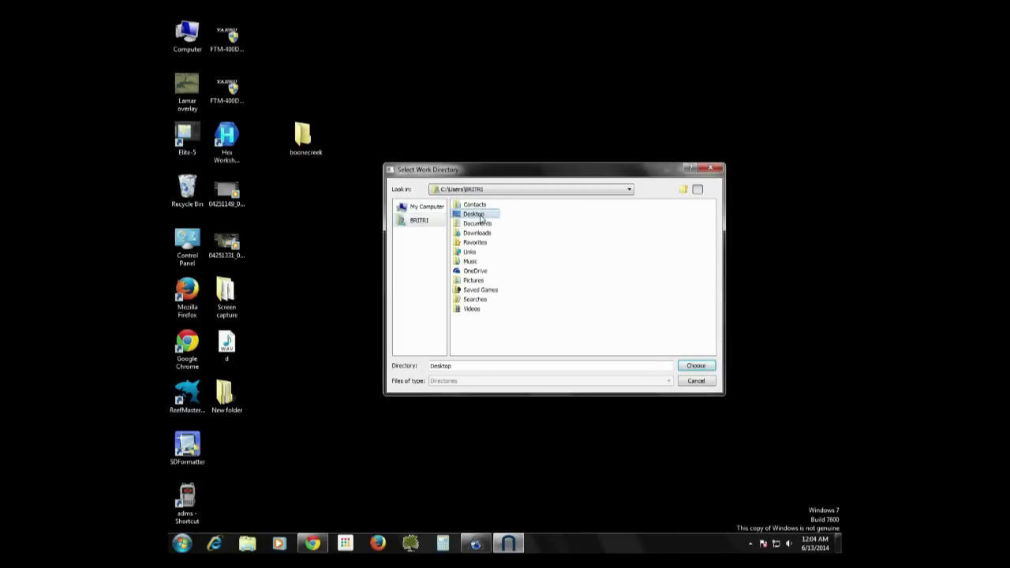
{"action": "double_click", "coordinate": [480, 217]}
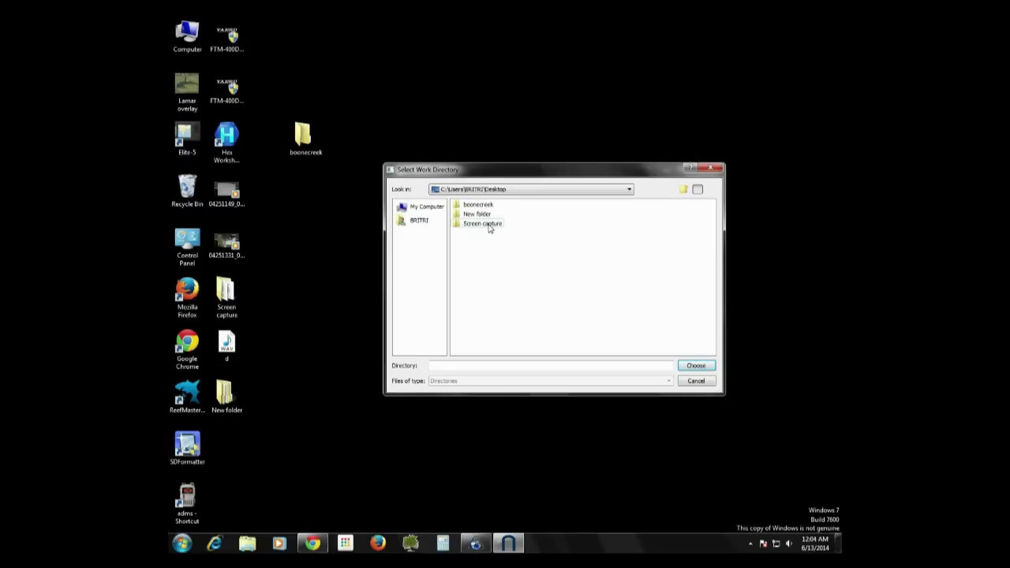
{"action": "left_click", "coordinate": [486, 208]}
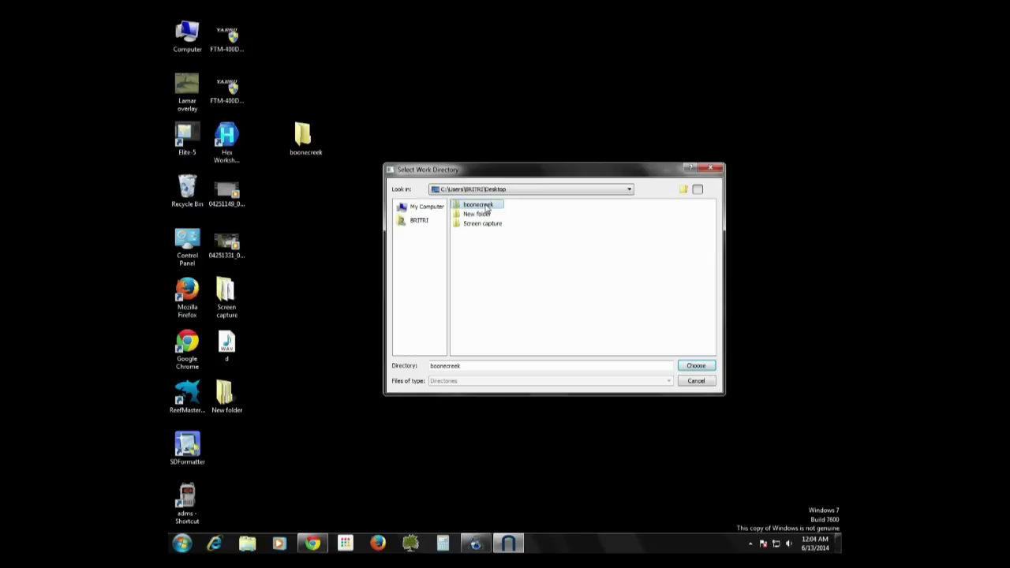
{"action": "left_click", "coordinate": [696, 367]}
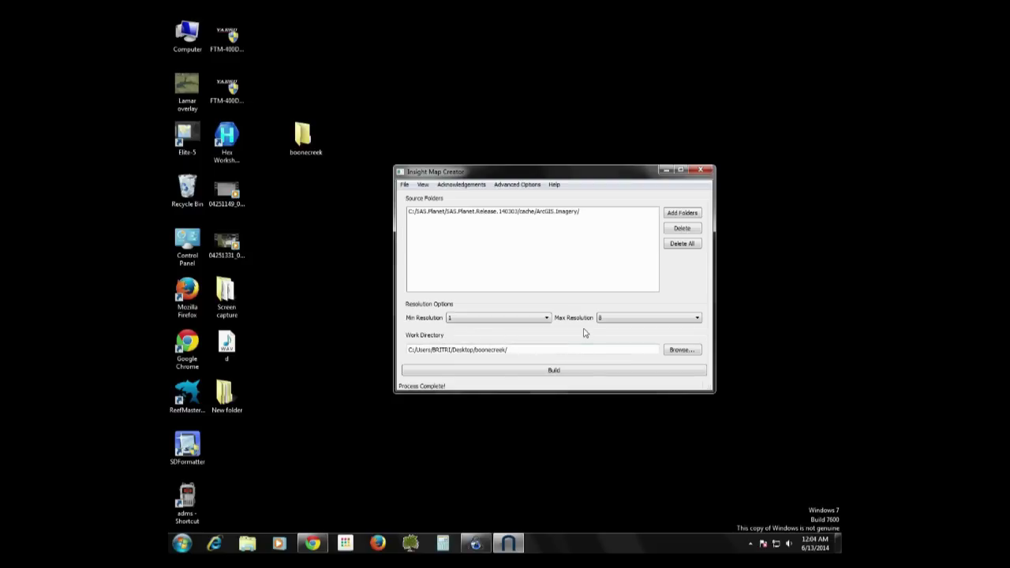
Check the advanced atlas and raster options and toggle the Filter Image Boundary raster option.
{"action": "left_click", "coordinate": [511, 186]}
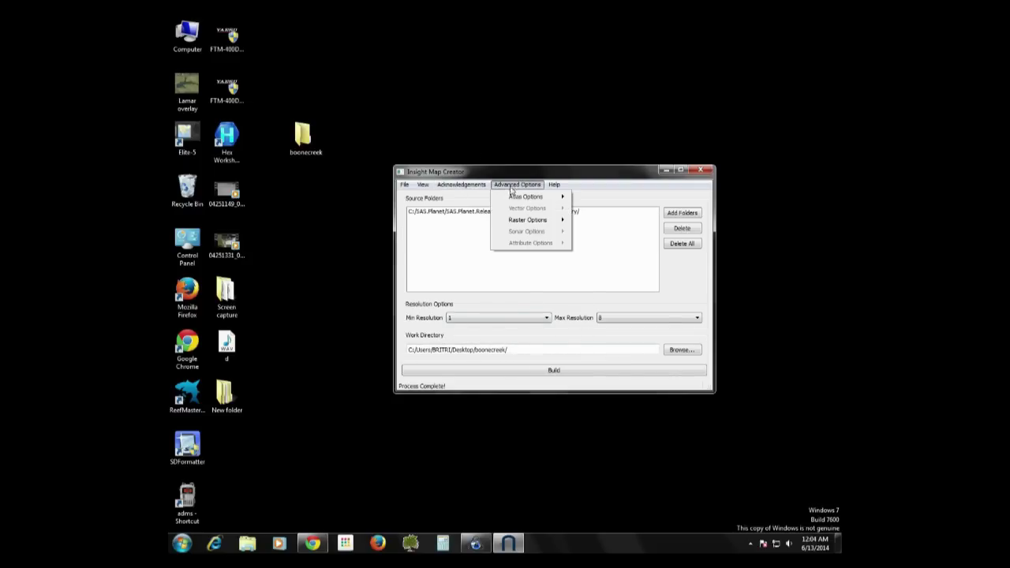
{"action": "mouse_move", "coordinate": [513, 200]}
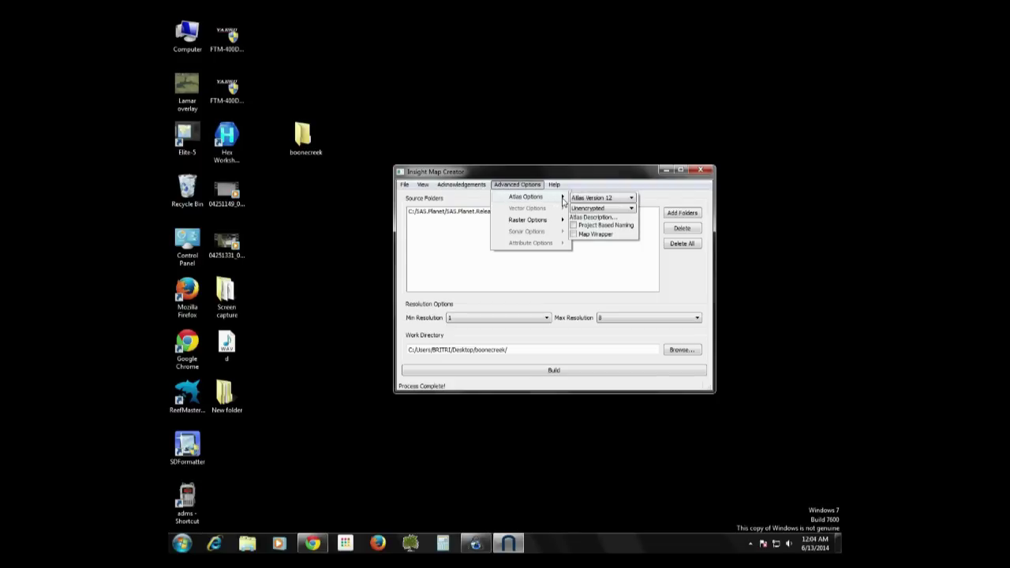
{"action": "mouse_move", "coordinate": [513, 223]}
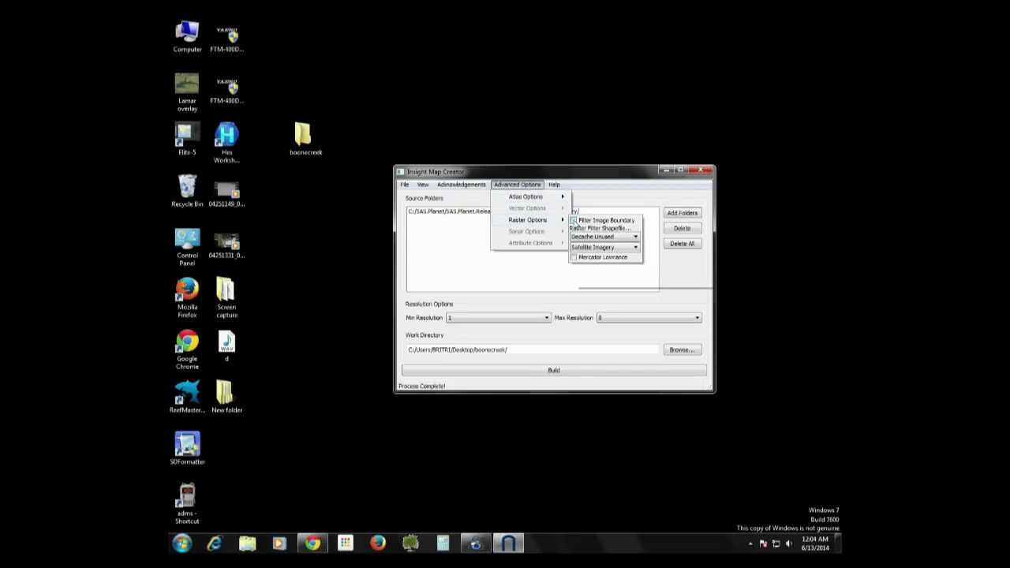
{"action": "left_click", "coordinate": [574, 221]}
{"action": "left_click", "coordinate": [606, 175]}
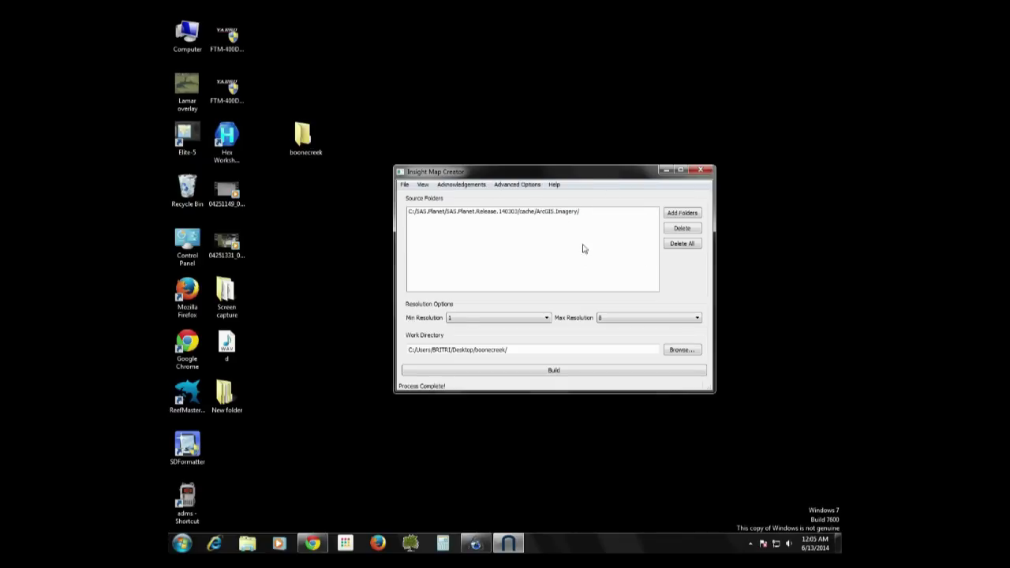
Build the raster map from the ArcGIS.Imagery source and close Insight Map Creator when processing completes.
{"action": "left_click", "coordinate": [572, 372]}
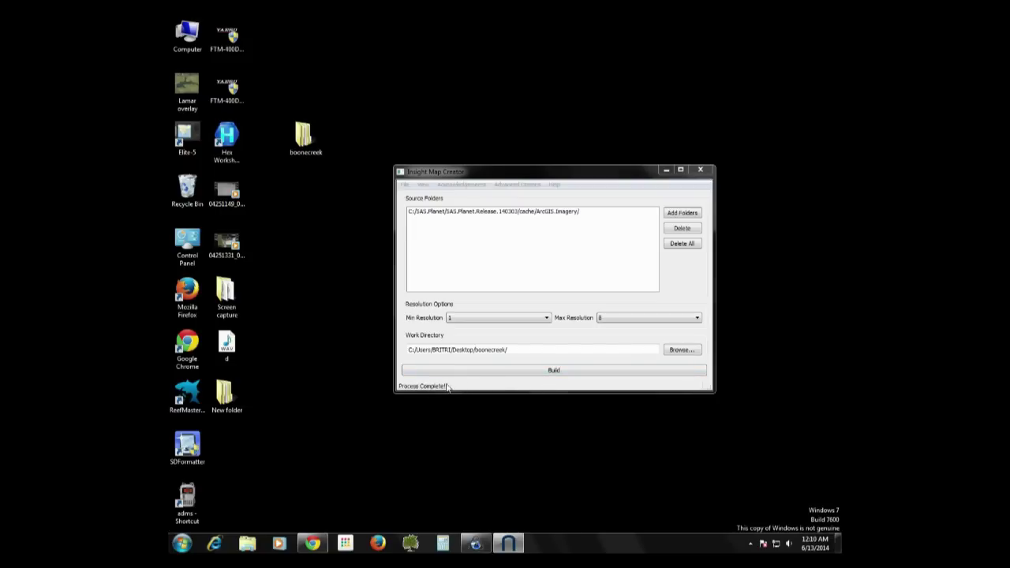
{"action": "left_click", "coordinate": [699, 172]}
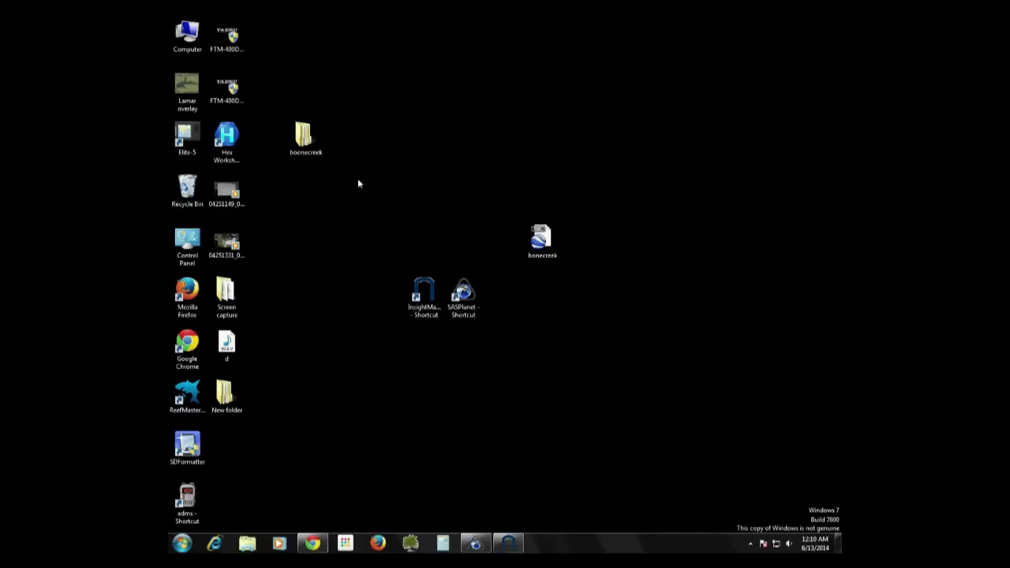
Examine the generated AT5 texture files in the BoundAT5s subfolder of the boonecreek desktop folder.
{"action": "double_click", "coordinate": [301, 139]}
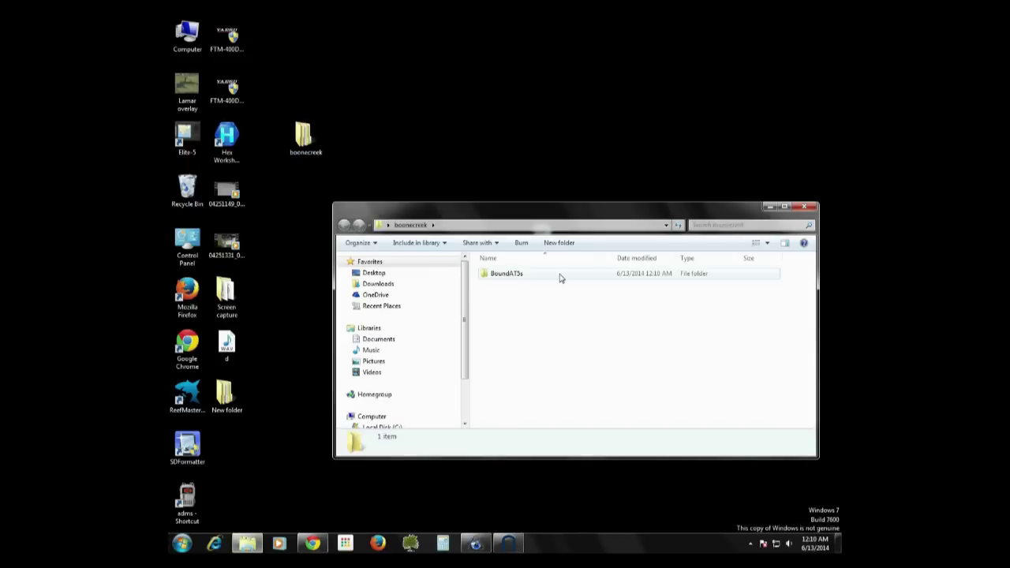
{"action": "double_click", "coordinate": [514, 276]}
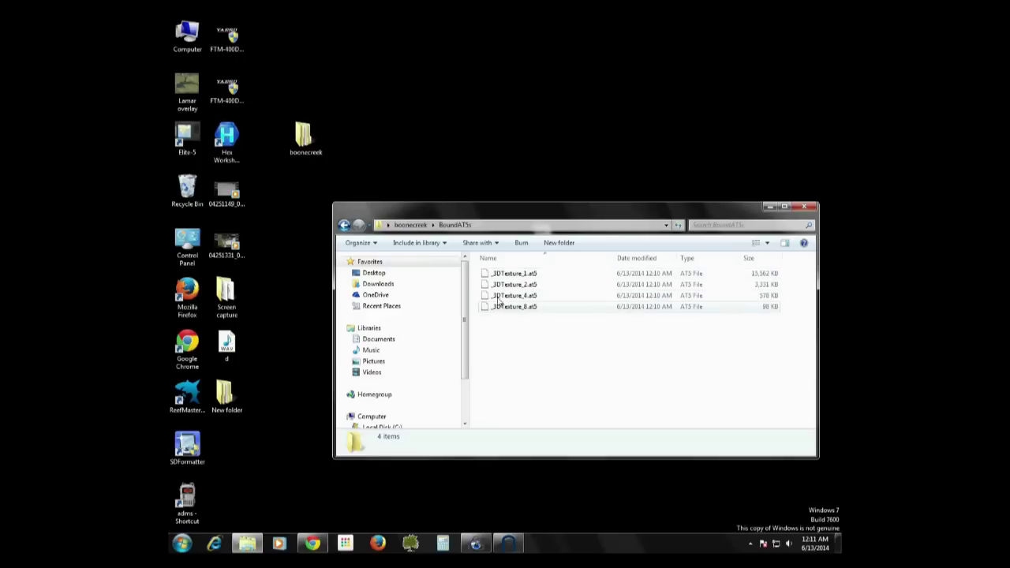
{"action": "left_click", "coordinate": [344, 225]}
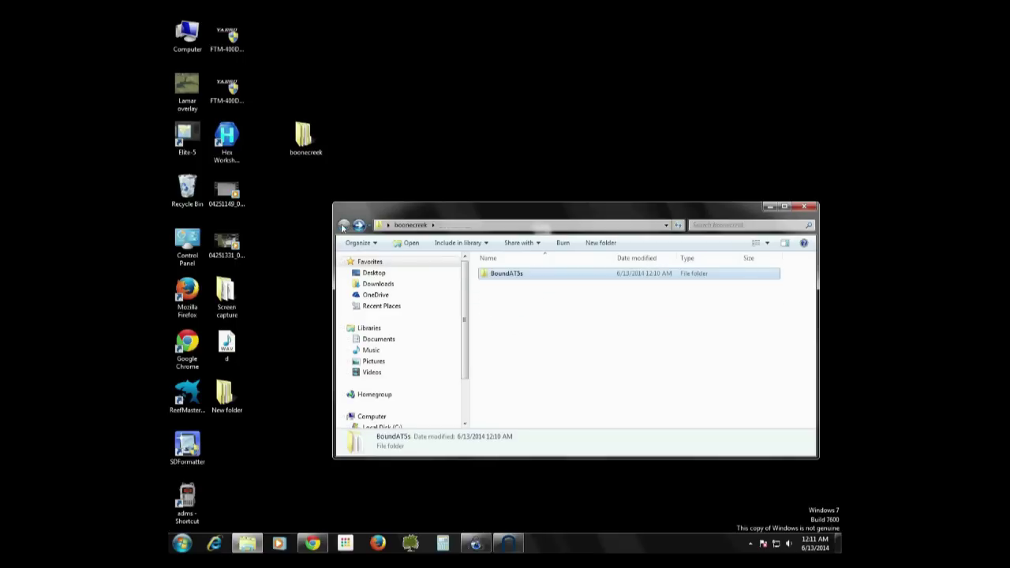
{"action": "left_click", "coordinate": [359, 226]}
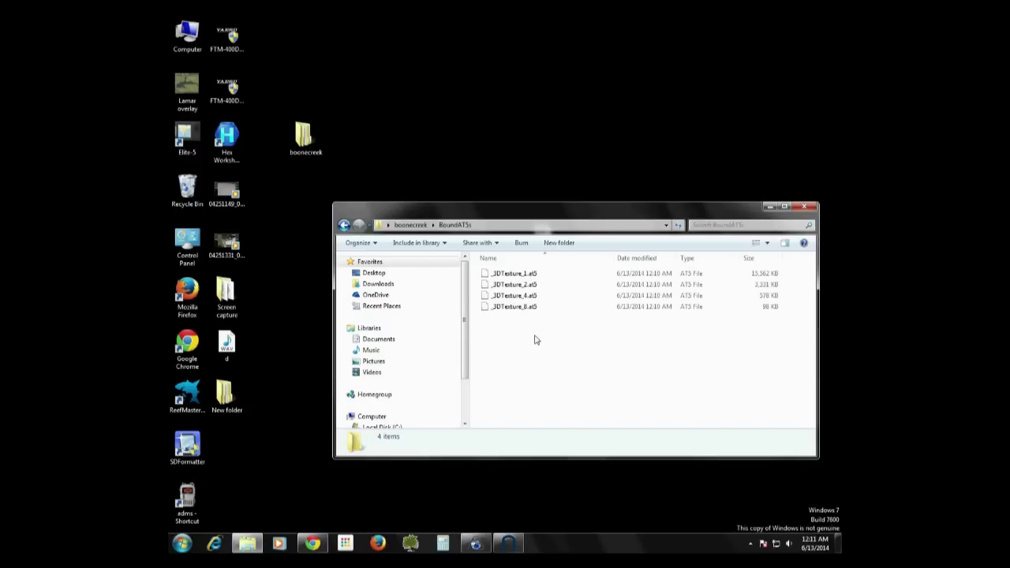
{"action": "left_click", "coordinate": [505, 275]}
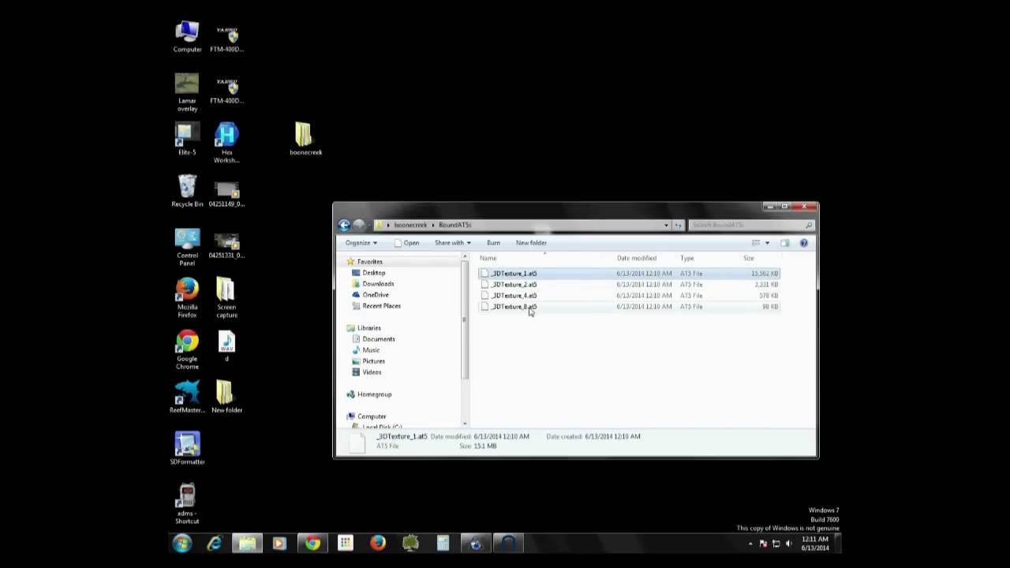
{"action": "left_click", "coordinate": [346, 227]}
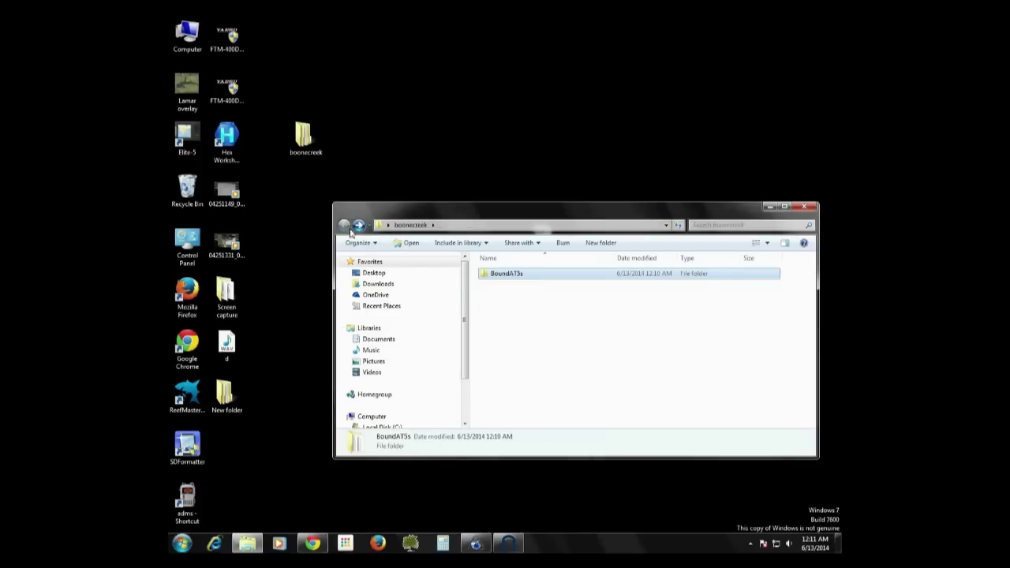
{"action": "left_click", "coordinate": [494, 275]}
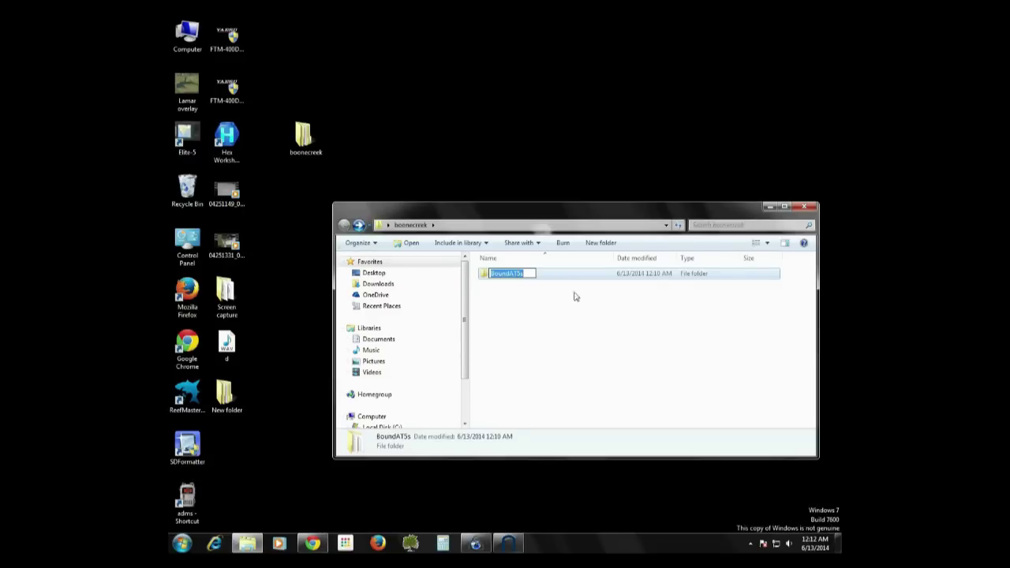
{"action": "key", "text": "Return"}
{"action": "left_click", "coordinate": [551, 316]}
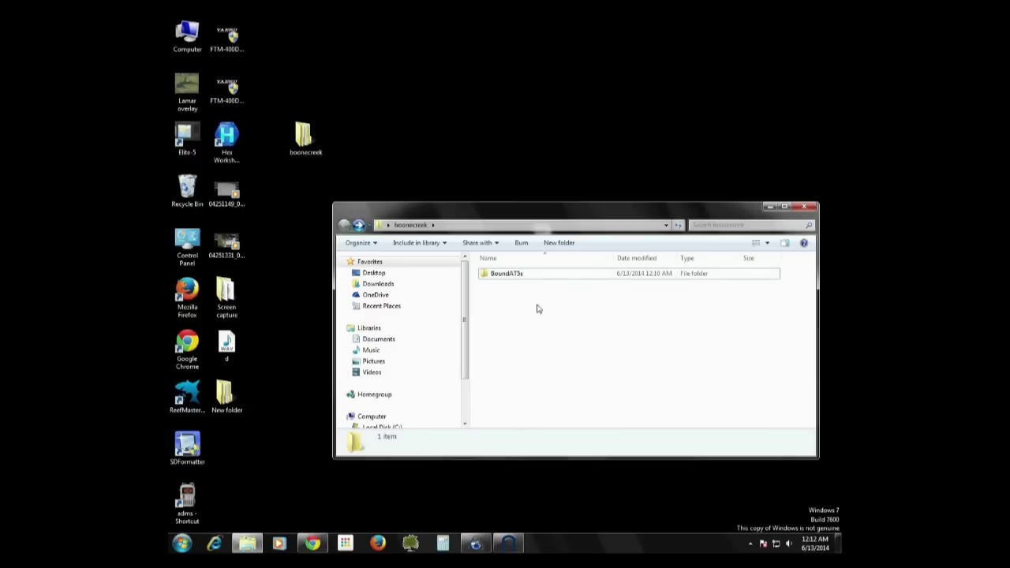
Review the contents of the BoundAT5s folder again and return to the boonecreek folder.
{"action": "double_click", "coordinate": [528, 275]}
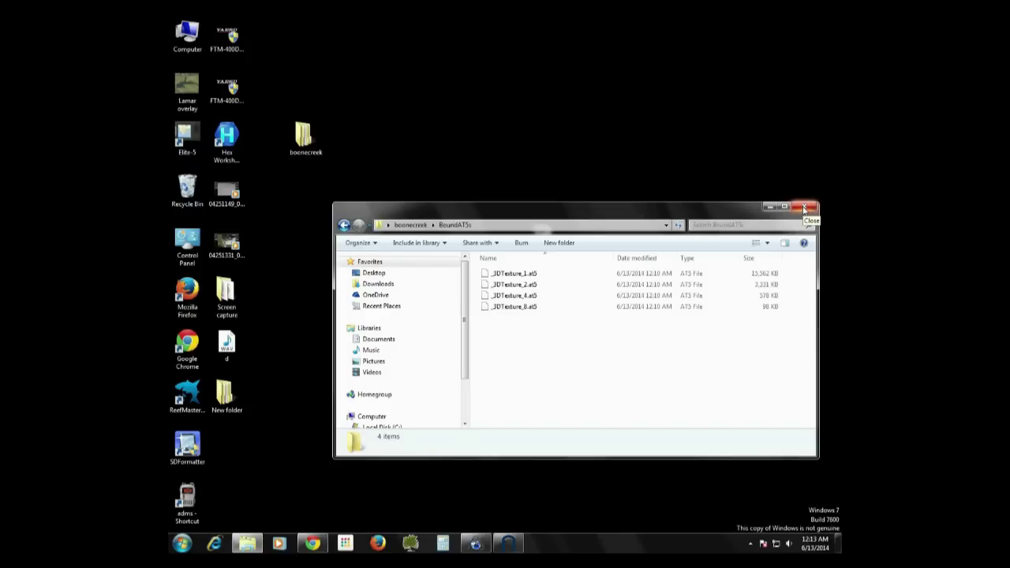
{"action": "left_click", "coordinate": [344, 225]}
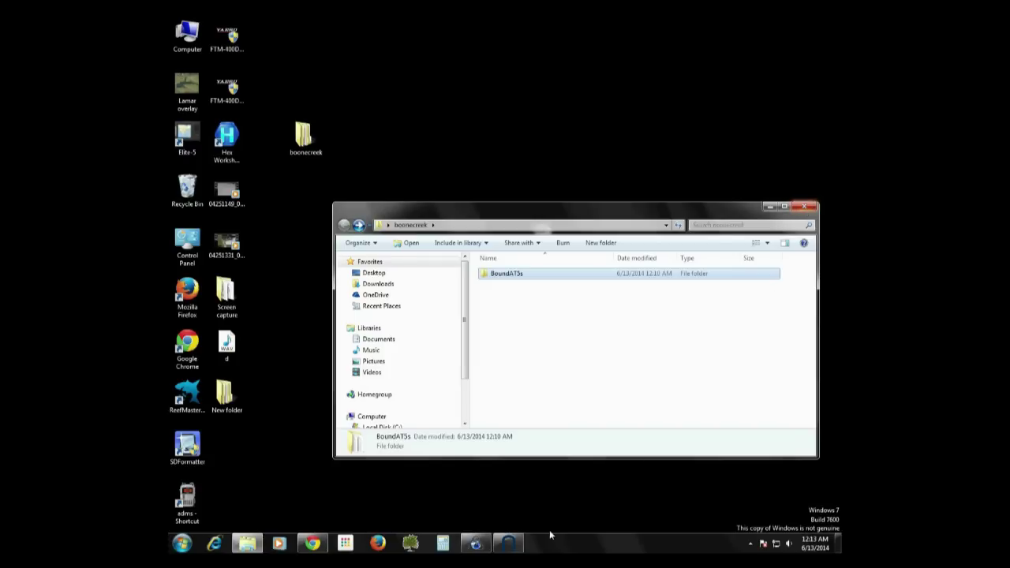
Switch to SAS.Planet and change the displayed map to the Navionics marine map.
{"action": "left_click", "coordinate": [476, 544]}
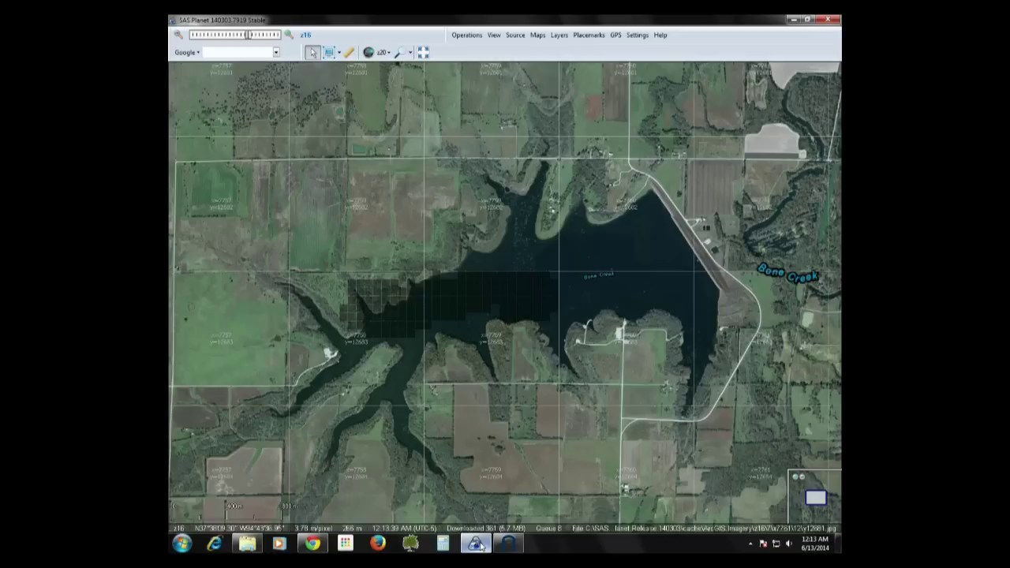
{"action": "left_click", "coordinate": [538, 35]}
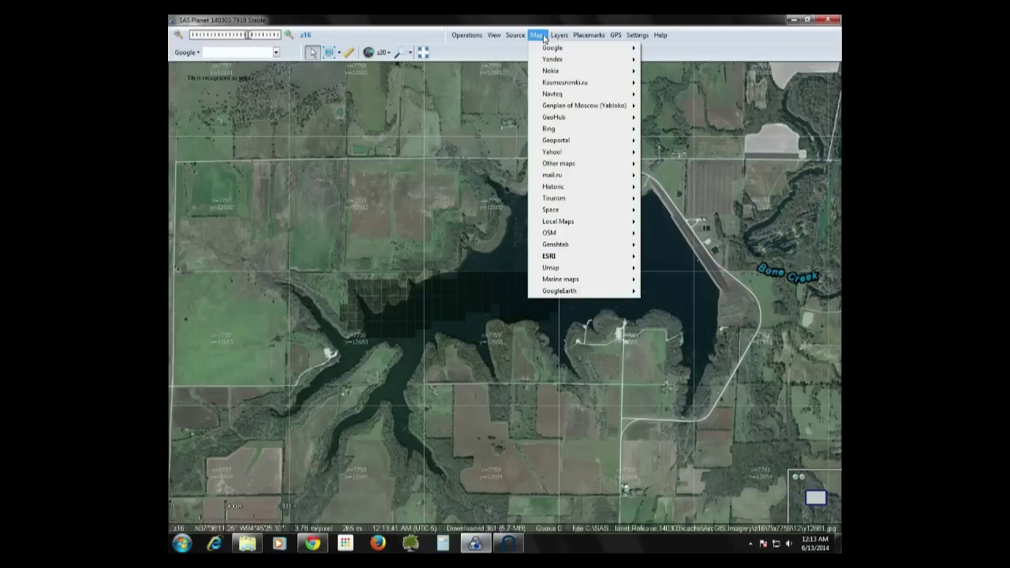
{"action": "mouse_move", "coordinate": [567, 280]}
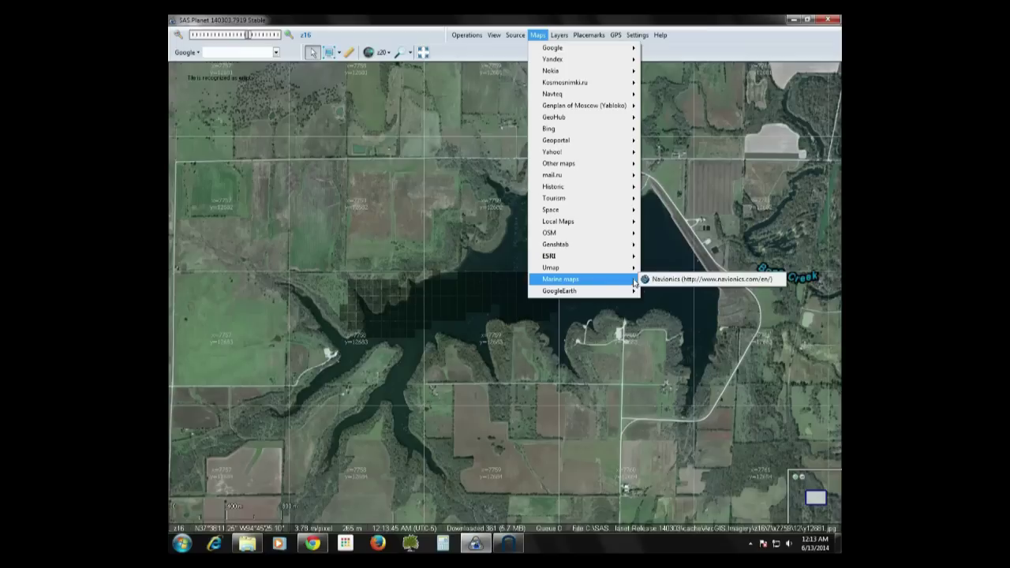
{"action": "left_click", "coordinate": [676, 281]}
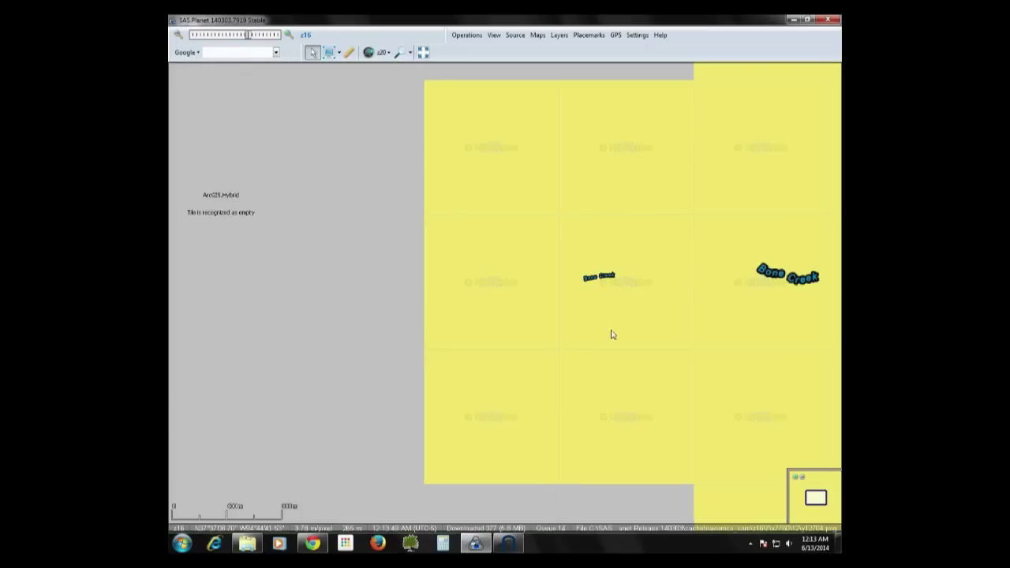
Search the Navionics chart east and south of Bone Creek for Grand Lake of the Cherokees.
{"action": "scroll", "coordinate": [653, 307], "scroll_direction": "down", "scroll_amount": 1}
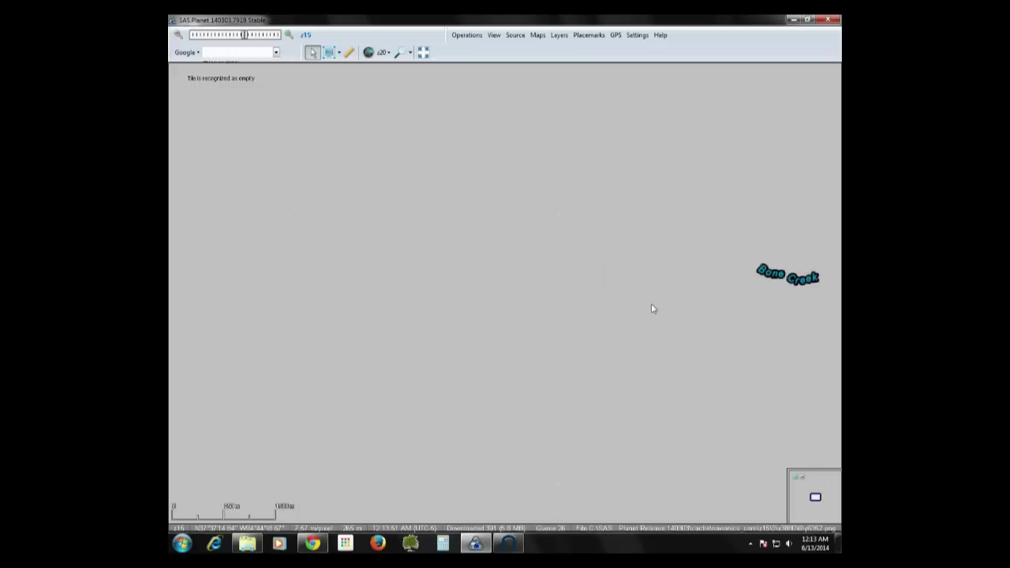
{"action": "left_click_drag", "start_coordinate": [728, 309], "coordinate": [244, 313]}
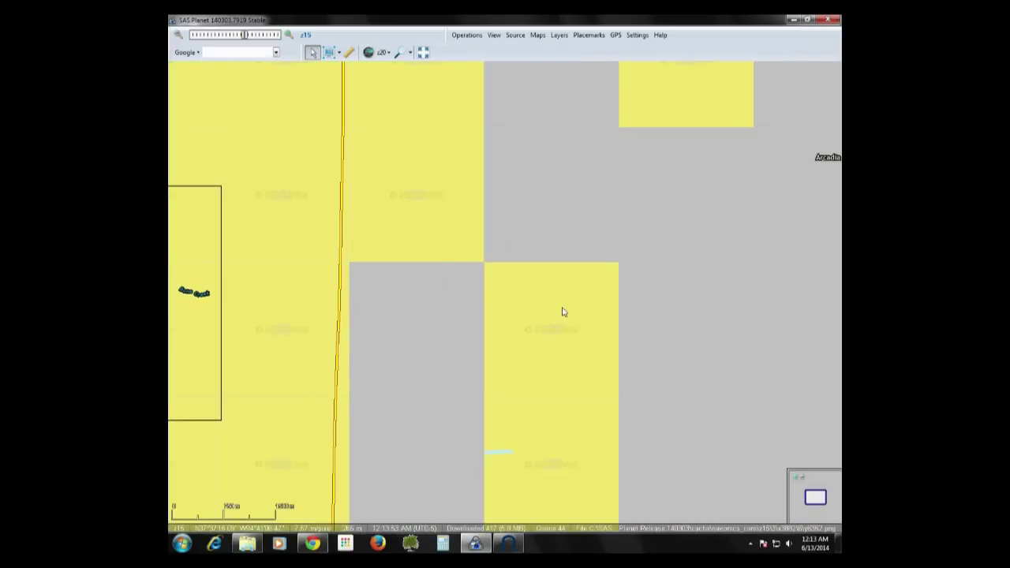
{"action": "left_click_drag", "start_coordinate": [670, 311], "coordinate": [438, 313]}
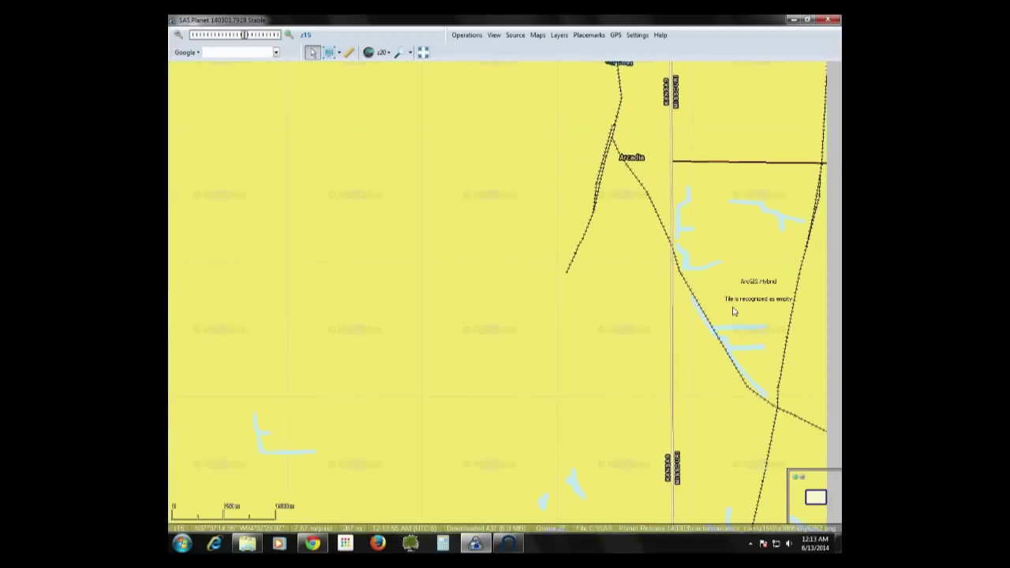
{"action": "left_click_drag", "start_coordinate": [643, 311], "coordinate": [395, 311]}
{"action": "scroll", "coordinate": [463, 322], "scroll_direction": "down", "scroll_amount": 1}
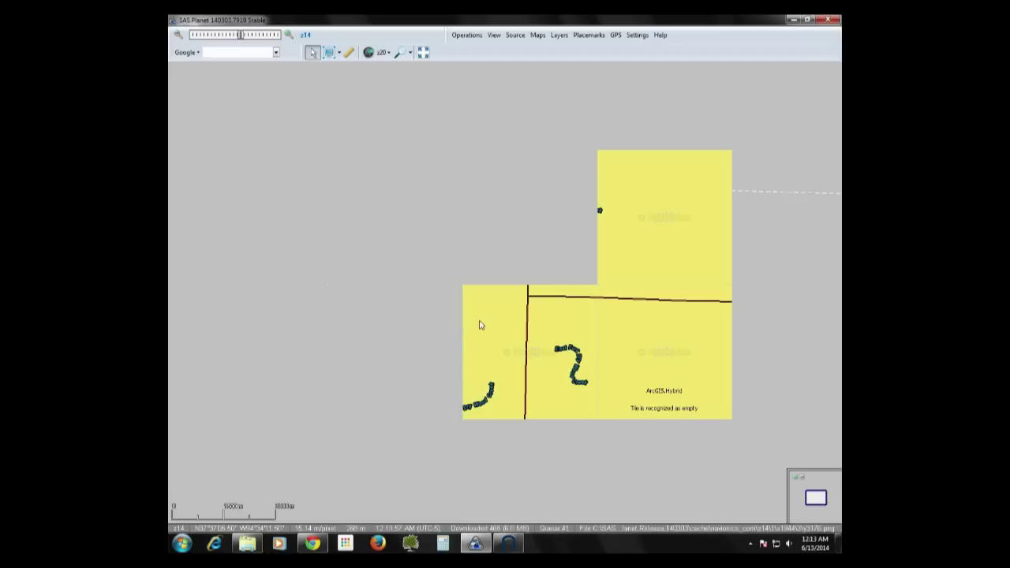
{"action": "left_click_drag", "start_coordinate": [621, 363], "coordinate": [456, 238]}
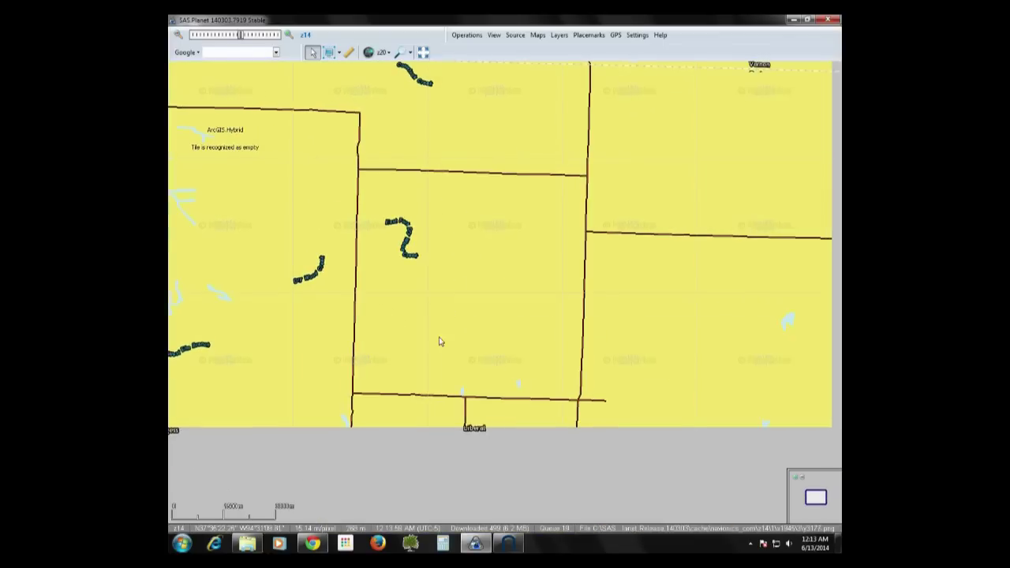
{"action": "left_click_drag", "start_coordinate": [428, 387], "coordinate": [658, 113]}
{"action": "left_click_drag", "start_coordinate": [470, 325], "coordinate": [668, 129]}
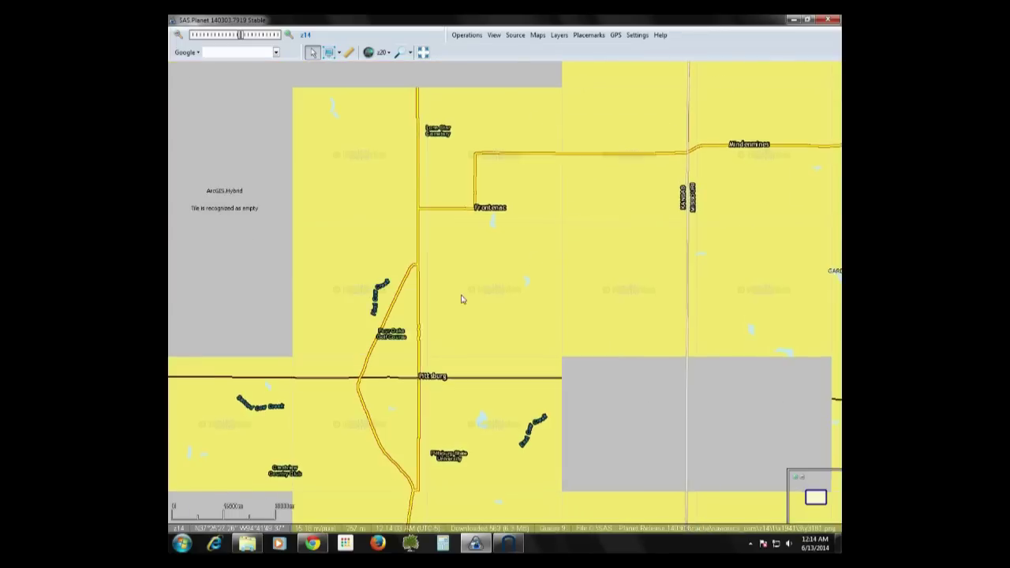
{"action": "left_click_drag", "start_coordinate": [462, 295], "coordinate": [582, 102]}
{"action": "left_click_drag", "start_coordinate": [550, 343], "coordinate": [565, 103]}
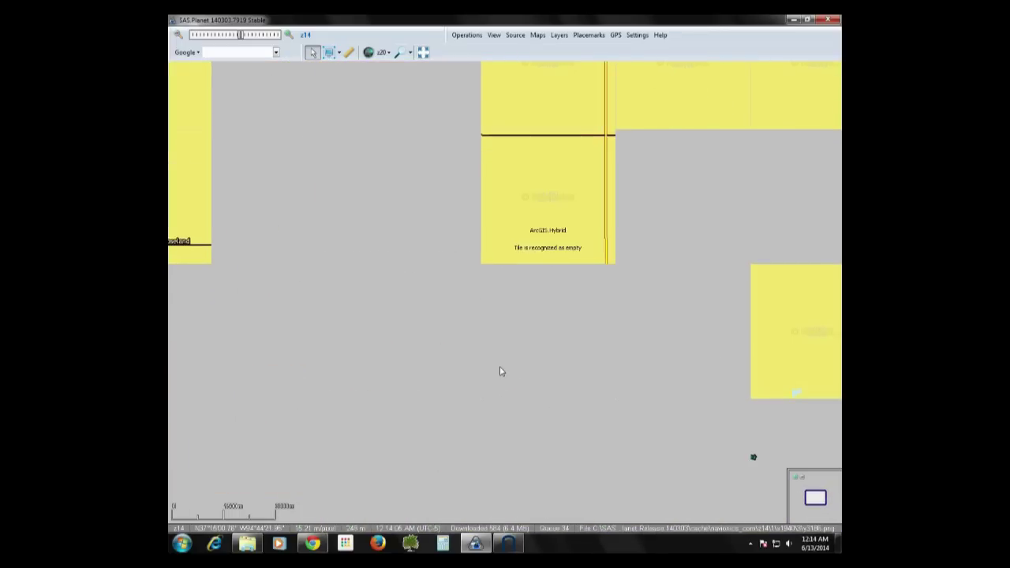
{"action": "left_click_drag", "start_coordinate": [500, 370], "coordinate": [595, 201]}
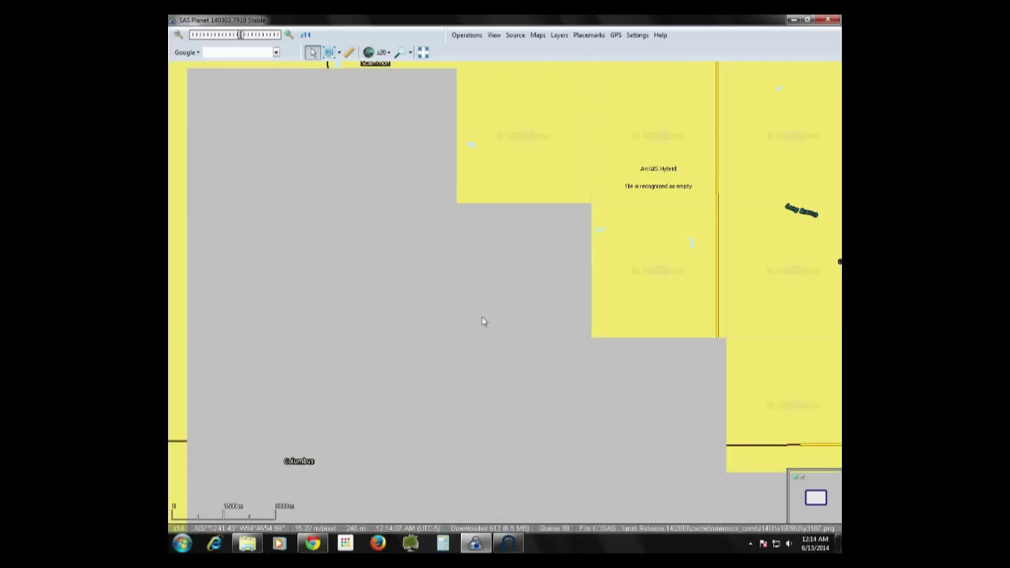
{"action": "left_click_drag", "start_coordinate": [469, 399], "coordinate": [562, 112]}
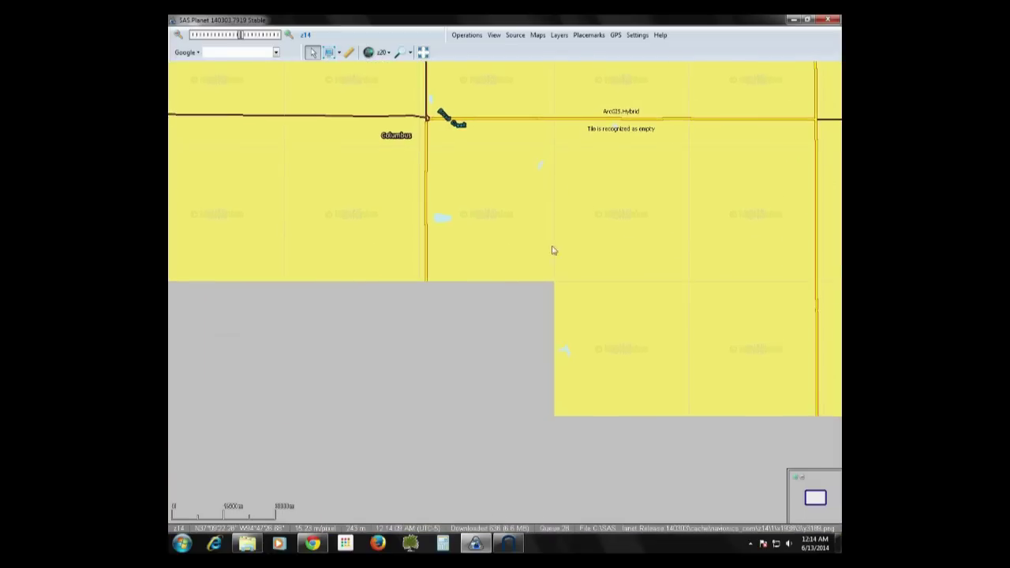
{"action": "left_click_drag", "start_coordinate": [545, 279], "coordinate": [558, 53]}
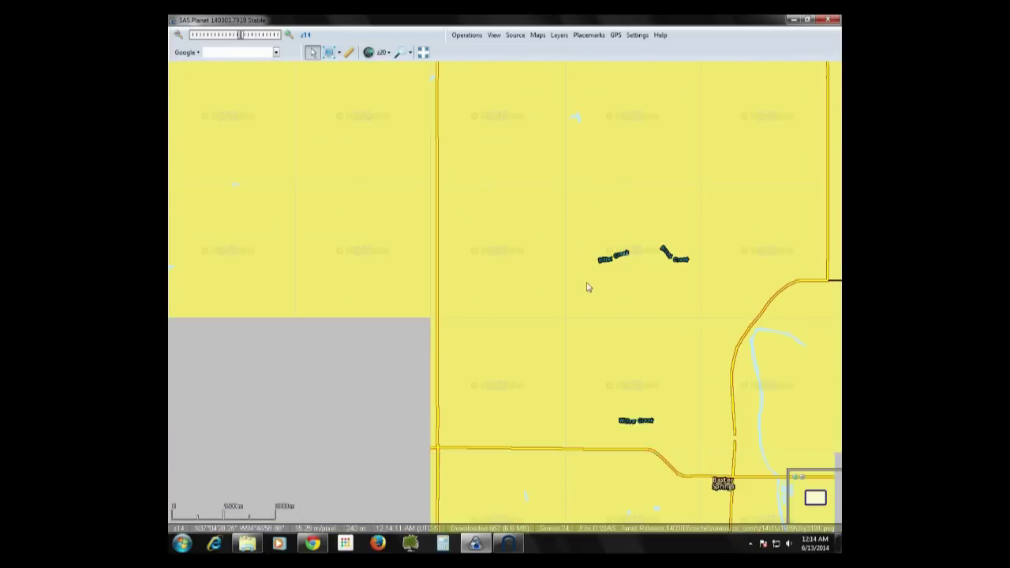
{"action": "left_click_drag", "start_coordinate": [586, 287], "coordinate": [580, 212]}
{"action": "scroll", "coordinate": [576, 258], "scroll_direction": "down", "scroll_amount": 1}
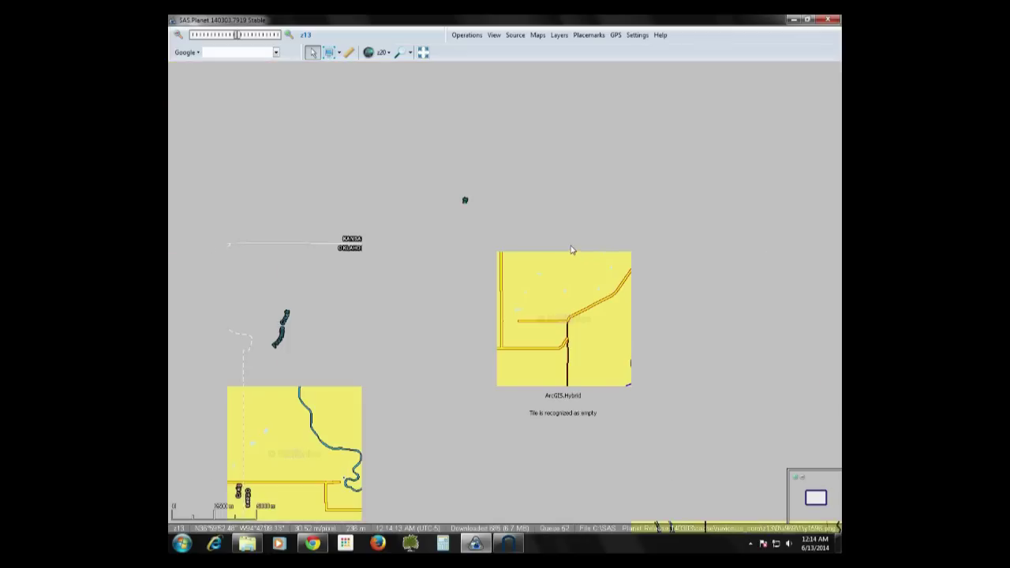
{"action": "left_click_drag", "start_coordinate": [553, 412], "coordinate": [554, 289]}
{"action": "left_click_drag", "start_coordinate": [567, 406], "coordinate": [577, 185]}
{"action": "left_click_drag", "start_coordinate": [603, 322], "coordinate": [602, 215]}
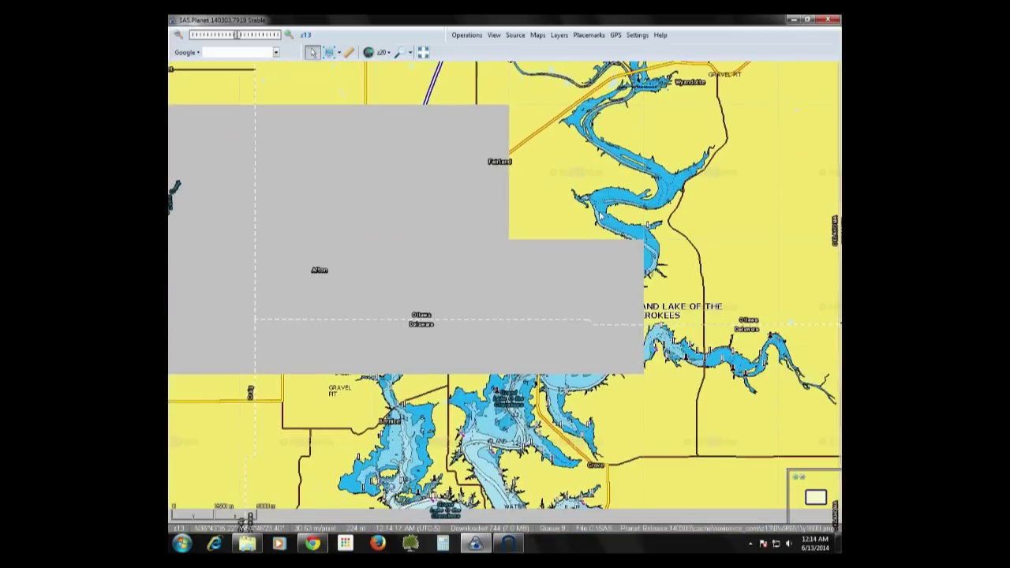
Examine the depth contours on Grand Lake of the Cherokees near Hickory Creek at zoom level z17.
{"action": "scroll", "coordinate": [580, 382], "scroll_direction": "up", "scroll_amount": 2}
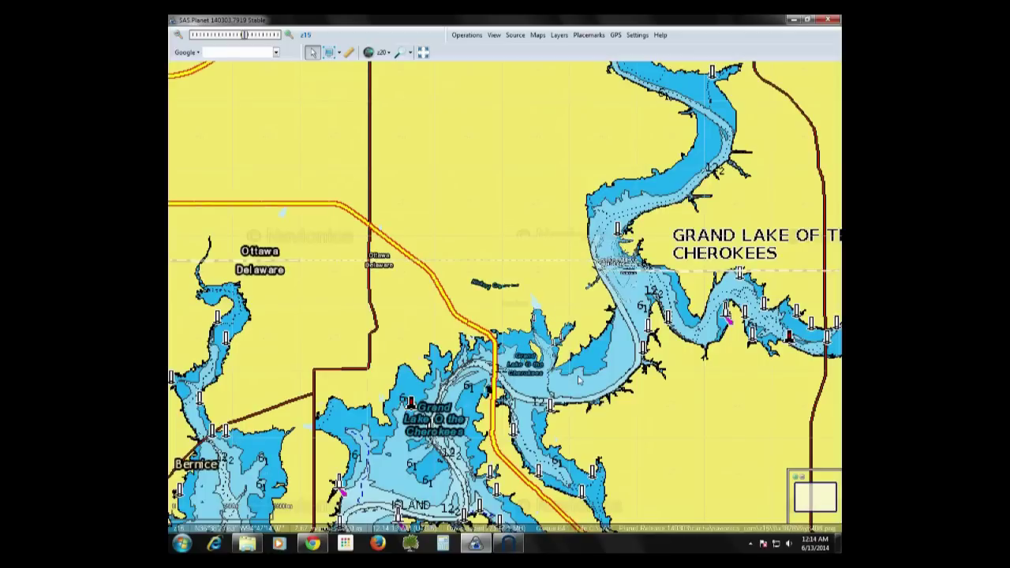
{"action": "scroll", "coordinate": [580, 381], "scroll_direction": "up", "scroll_amount": 1}
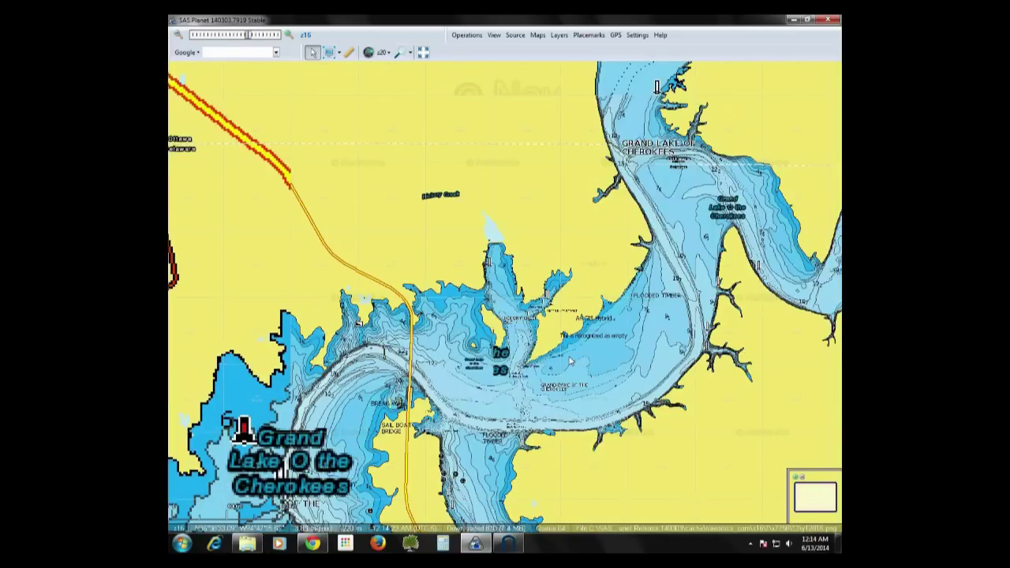
{"action": "scroll", "coordinate": [588, 362], "scroll_direction": "up", "scroll_amount": 1}
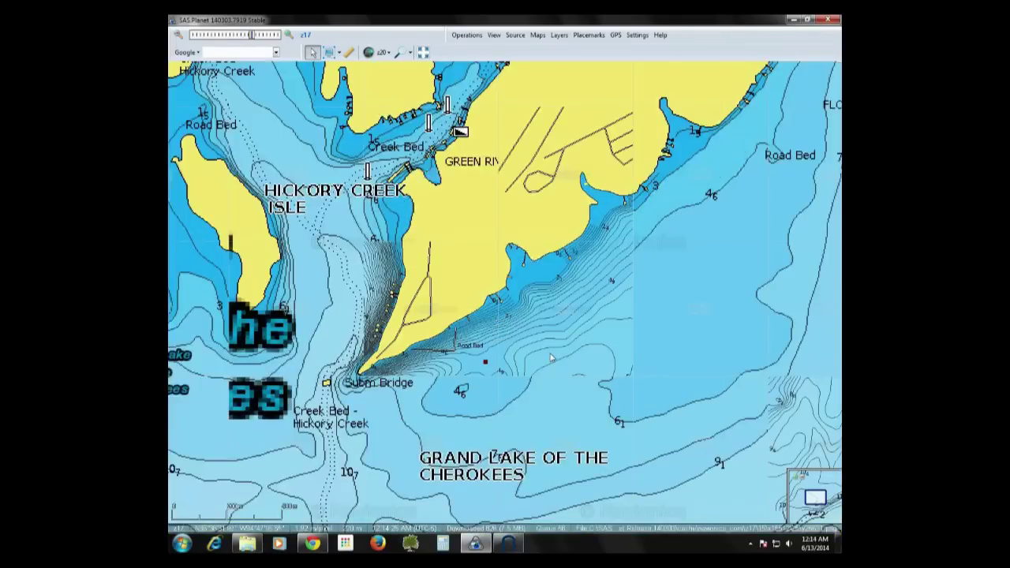
Examine the depth contours around the Hickory Creek point and the docks at Green River Resort, up to zoom level z21.
{"action": "scroll", "coordinate": [533, 346], "scroll_direction": "up", "scroll_amount": 1}
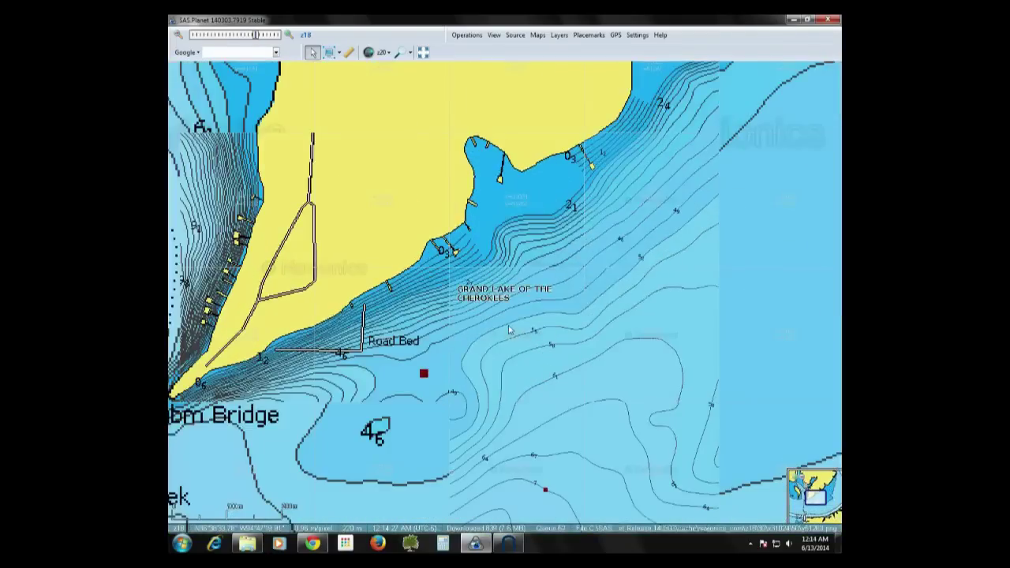
{"action": "left_click_drag", "start_coordinate": [530, 344], "coordinate": [775, 351]}
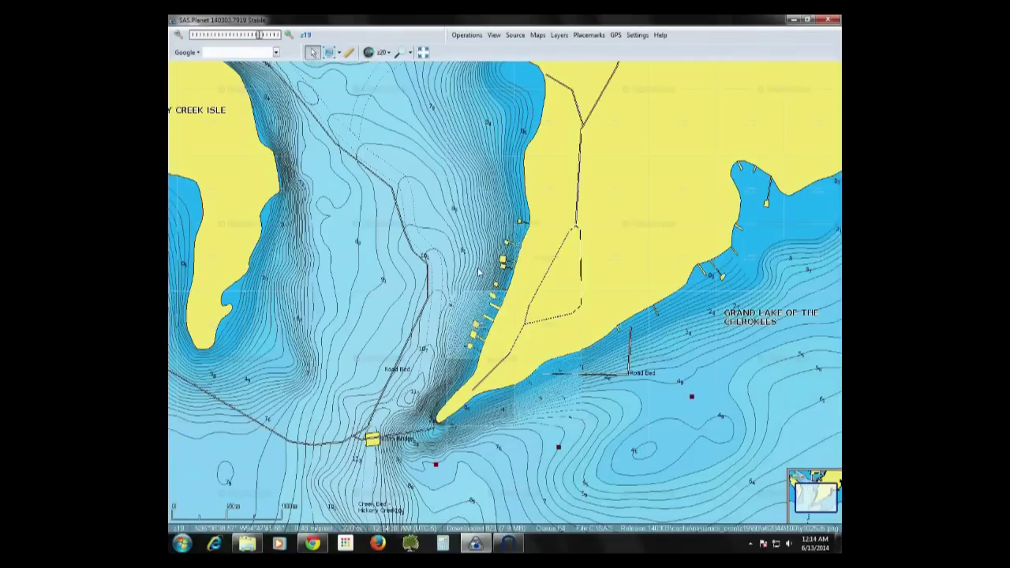
{"action": "scroll", "coordinate": [479, 272], "scroll_direction": "up", "scroll_amount": 1}
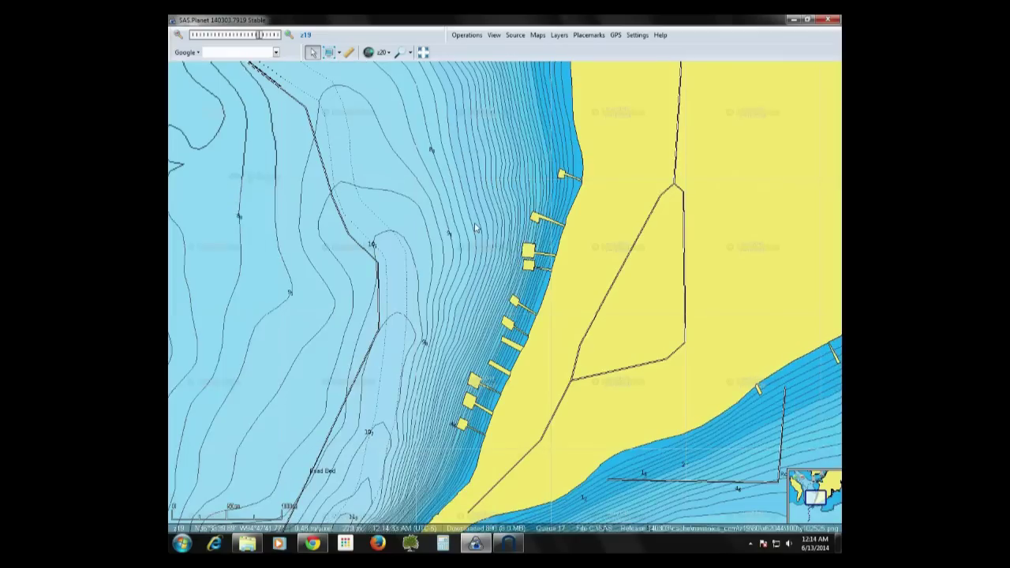
{"action": "scroll", "coordinate": [475, 228], "scroll_direction": "down", "scroll_amount": 1}
{"action": "left_click_drag", "start_coordinate": [471, 224], "coordinate": [476, 290]}
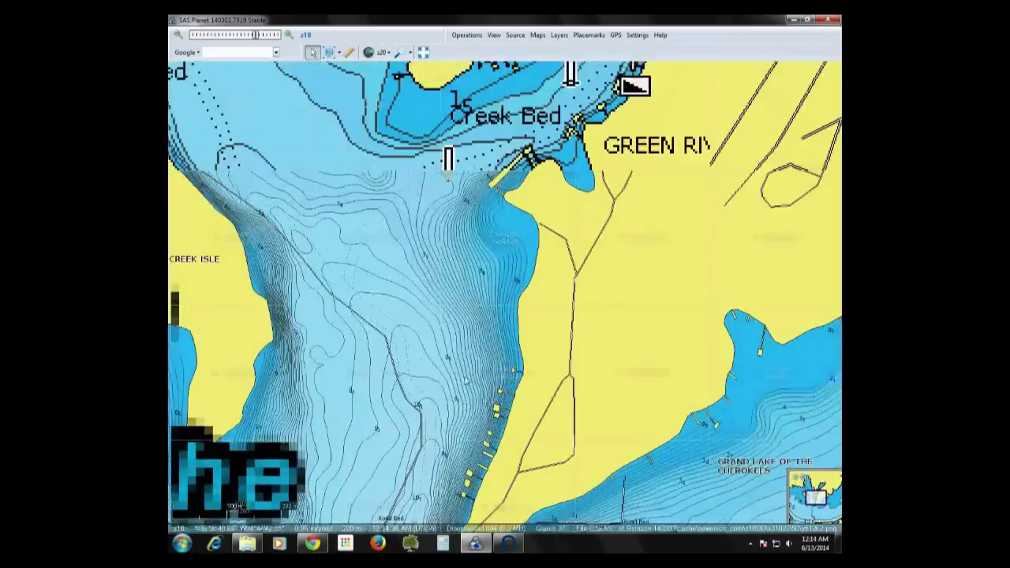
{"action": "scroll", "coordinate": [475, 291], "scroll_direction": "up", "scroll_amount": 1}
{"action": "left_click_drag", "start_coordinate": [507, 76], "coordinate": [499, 282]}
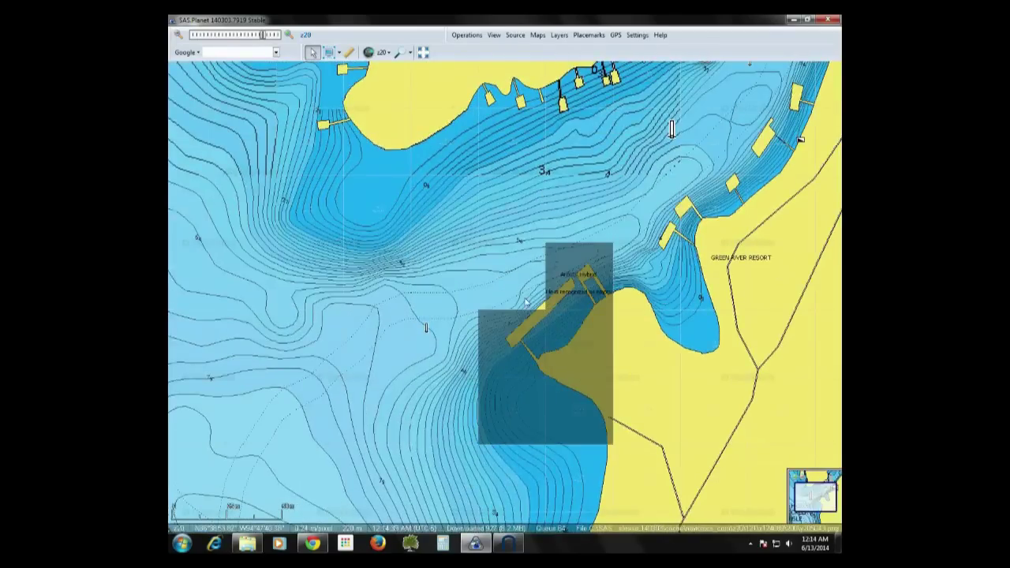
{"action": "scroll", "coordinate": [498, 282], "scroll_direction": "up", "scroll_amount": 1}
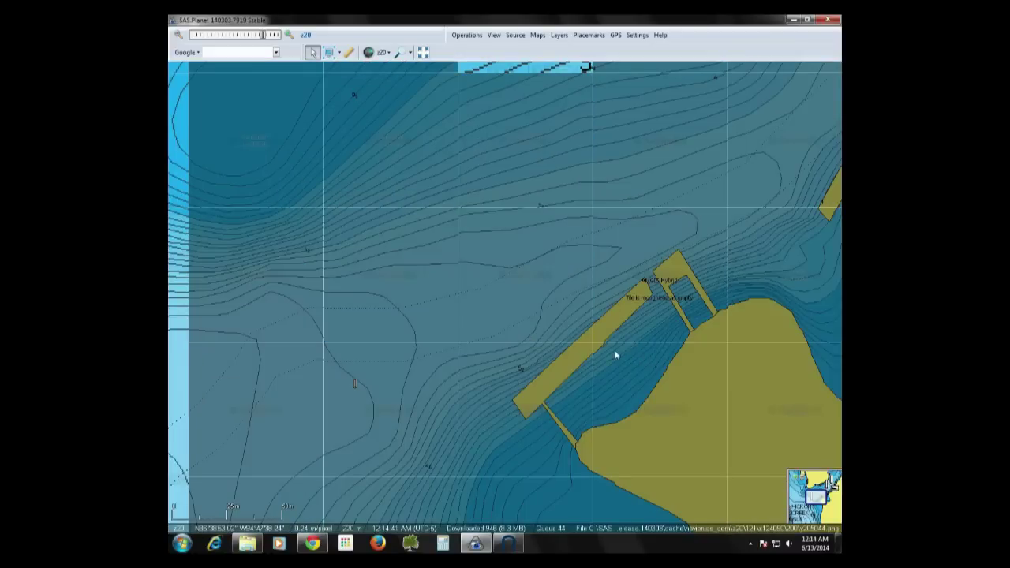
{"action": "scroll", "coordinate": [620, 352], "scroll_direction": "up", "scroll_amount": 1}
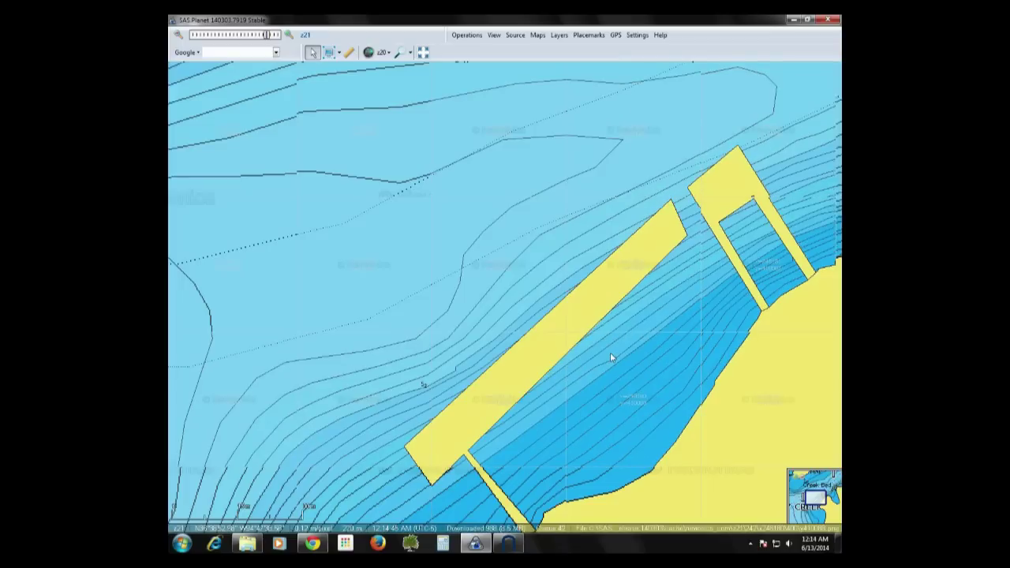
{"action": "scroll", "coordinate": [605, 350], "scroll_direction": "down", "scroll_amount": 2}
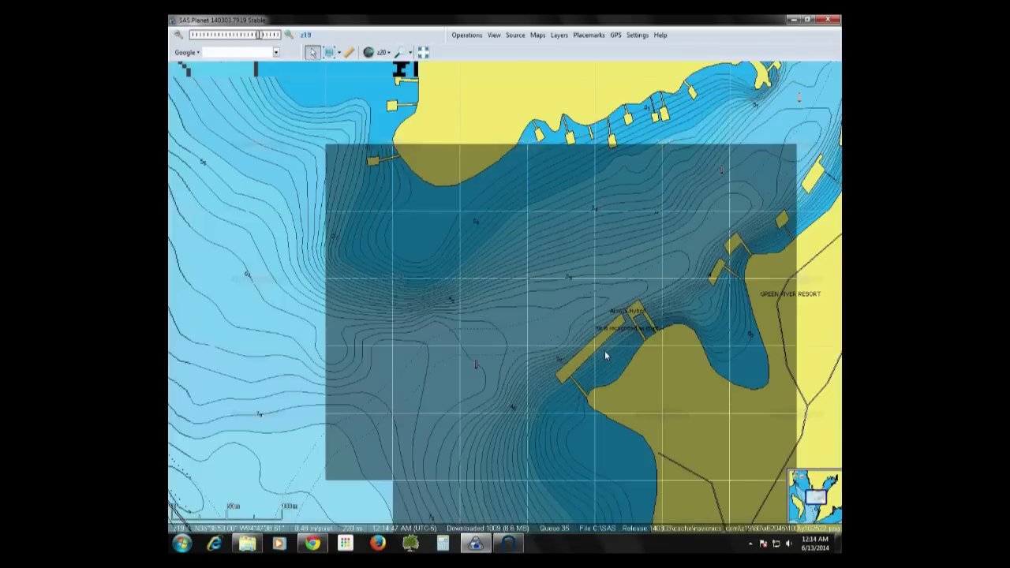
{"action": "scroll", "coordinate": [564, 280], "scroll_direction": "down", "scroll_amount": 1}
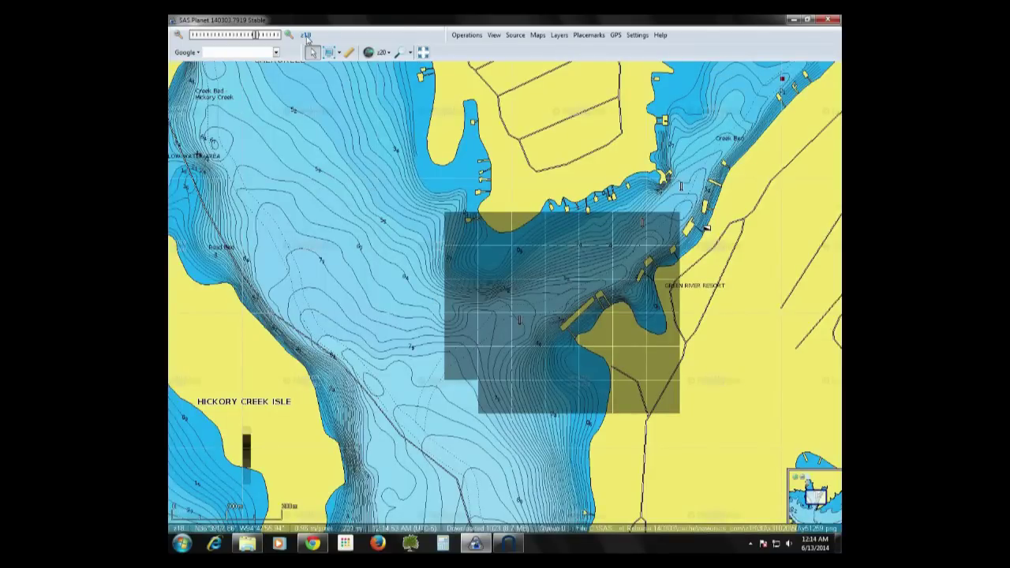
Set the existing-tiles overlay to level z22 and check the dock area near Green River Resort up to zoom level z21.
{"action": "left_click", "coordinate": [388, 57]}
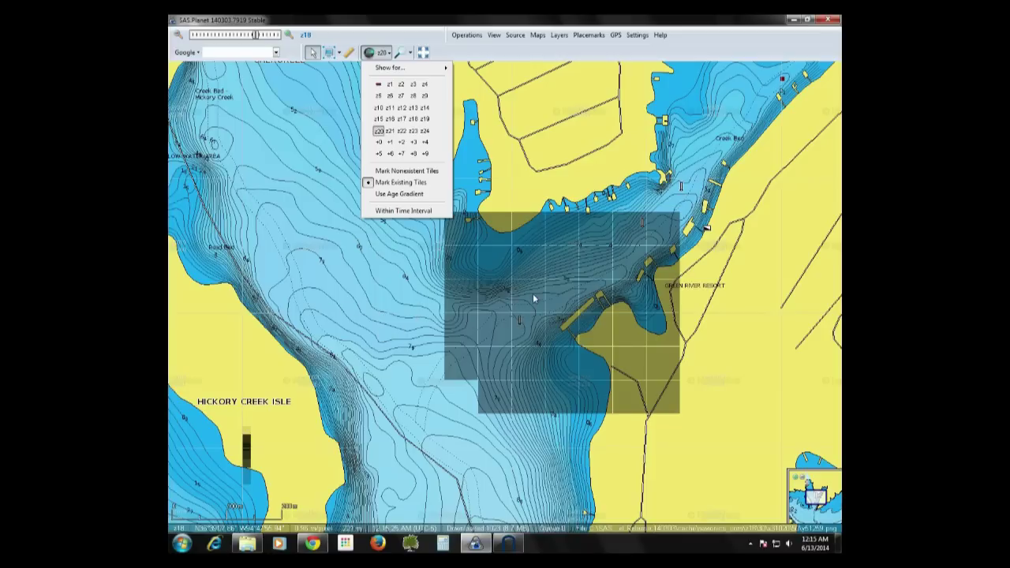
{"action": "left_click", "coordinate": [402, 131]}
{"action": "scroll", "coordinate": [527, 333], "scroll_direction": "up", "scroll_amount": 2}
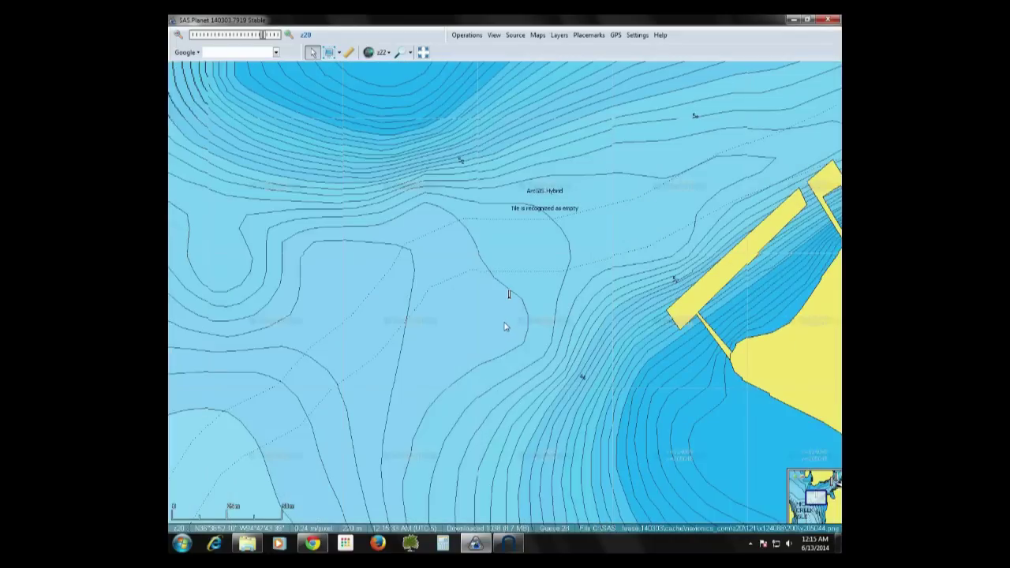
{"action": "scroll", "coordinate": [506, 328], "scroll_direction": "up", "scroll_amount": 1}
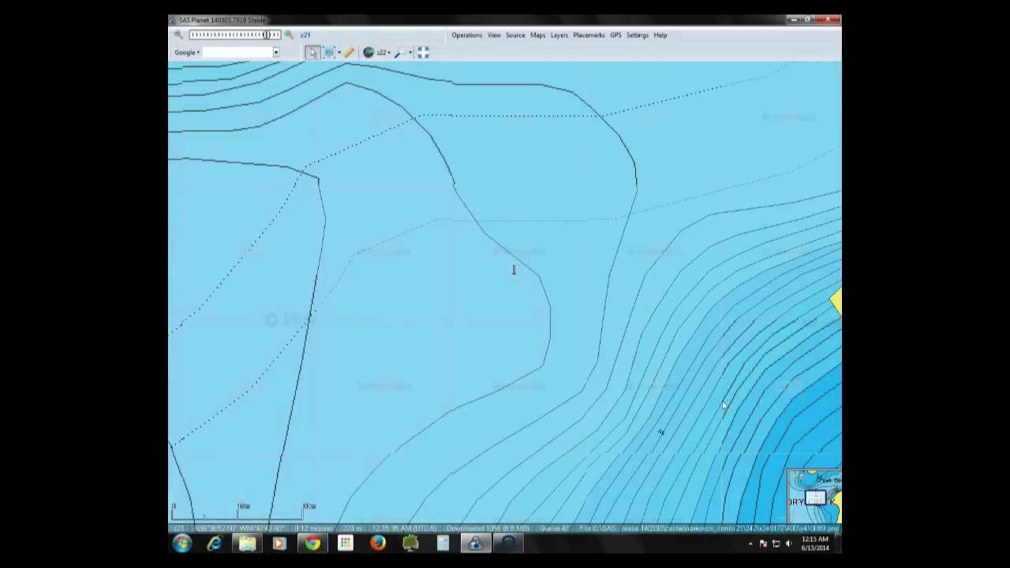
{"action": "left_click_drag", "start_coordinate": [730, 407], "coordinate": [500, 232]}
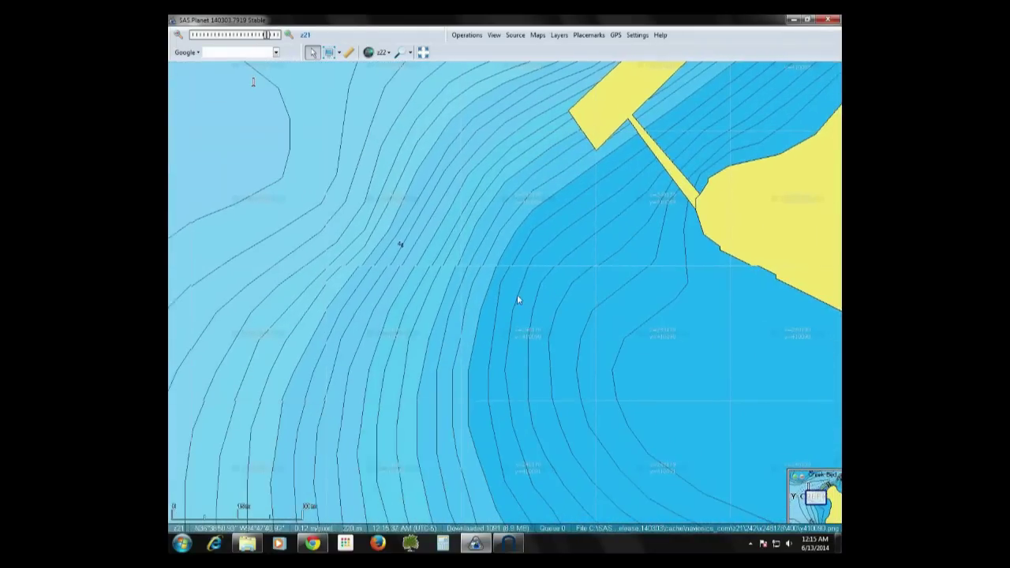
{"action": "scroll", "coordinate": [517, 296], "scroll_direction": "down", "scroll_amount": 1}
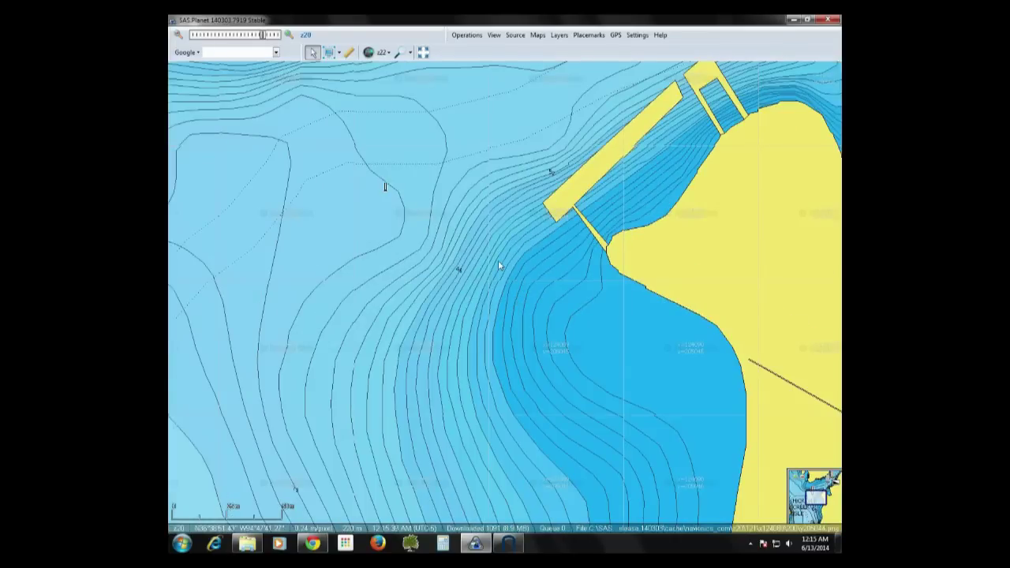
{"action": "scroll", "coordinate": [542, 281], "scroll_direction": "down", "scroll_amount": 3}
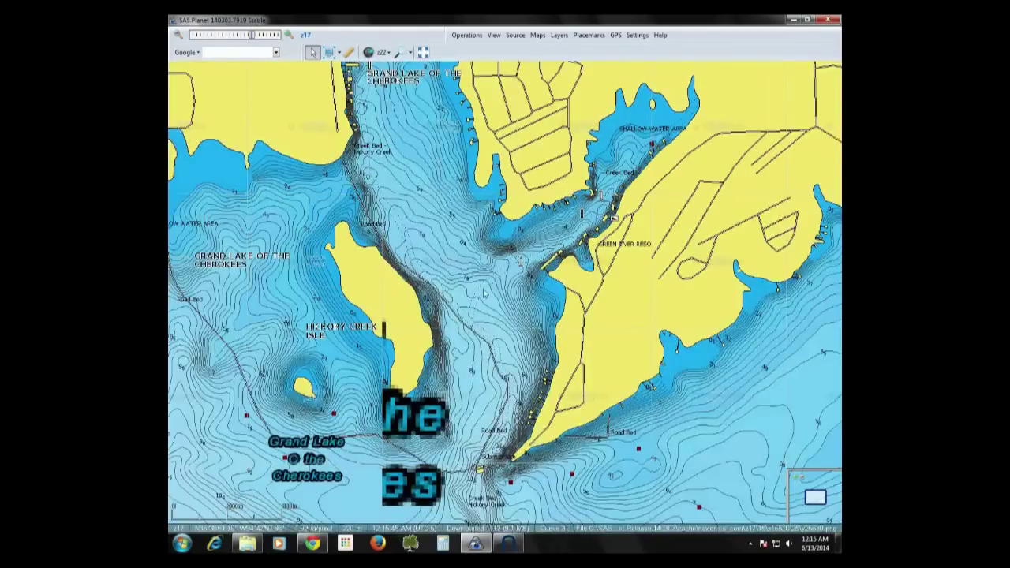
Look over the Grand Lake of the Cherokees chart at zoom level z16 as far as the river bend by Sail Boat Bridge.
{"action": "left_click_drag", "start_coordinate": [490, 241], "coordinate": [345, 243]}
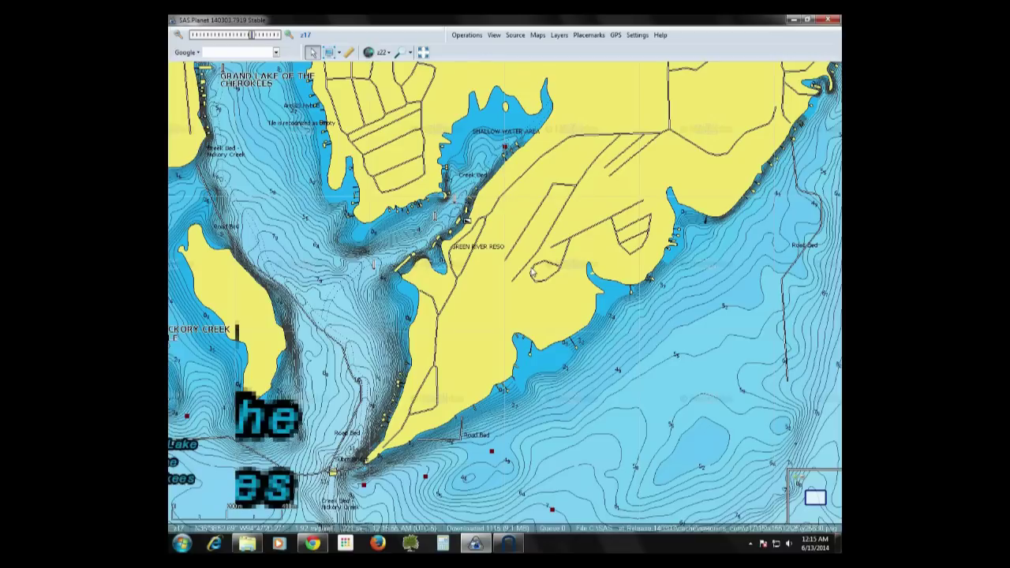
{"action": "scroll", "coordinate": [403, 273], "scroll_direction": "down", "scroll_amount": 1}
{"action": "left_click_drag", "start_coordinate": [386, 273], "coordinate": [435, 127]}
{"action": "left_click_drag", "start_coordinate": [444, 497], "coordinate": [561, 384]}
{"action": "left_click_drag", "start_coordinate": [354, 333], "coordinate": [723, 419]}
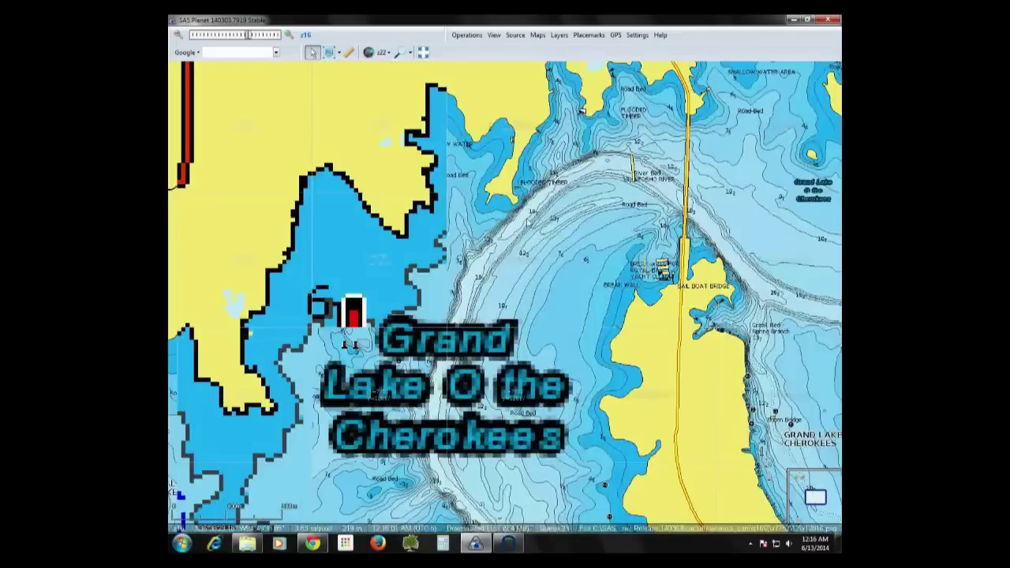